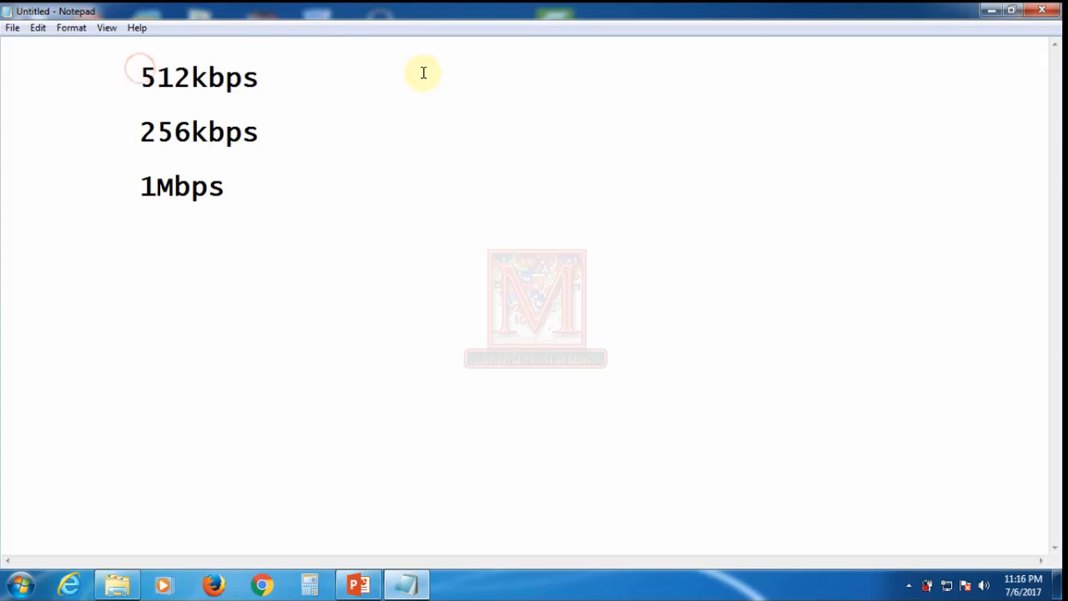
Step: Put 512kbps on its own line, indented to align with the other speeds
key("Return")
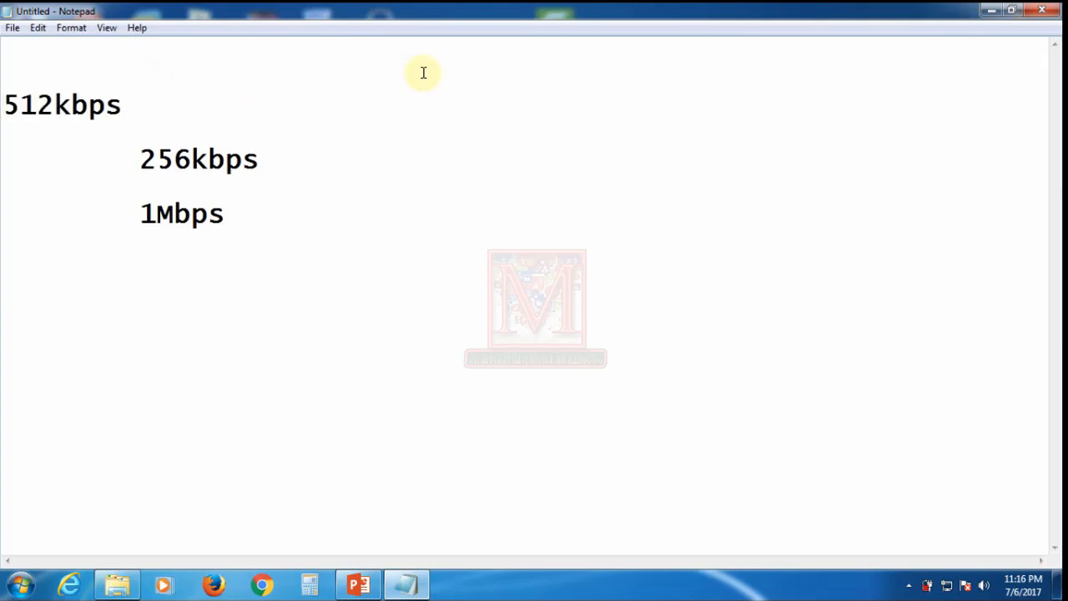
key("Tab")
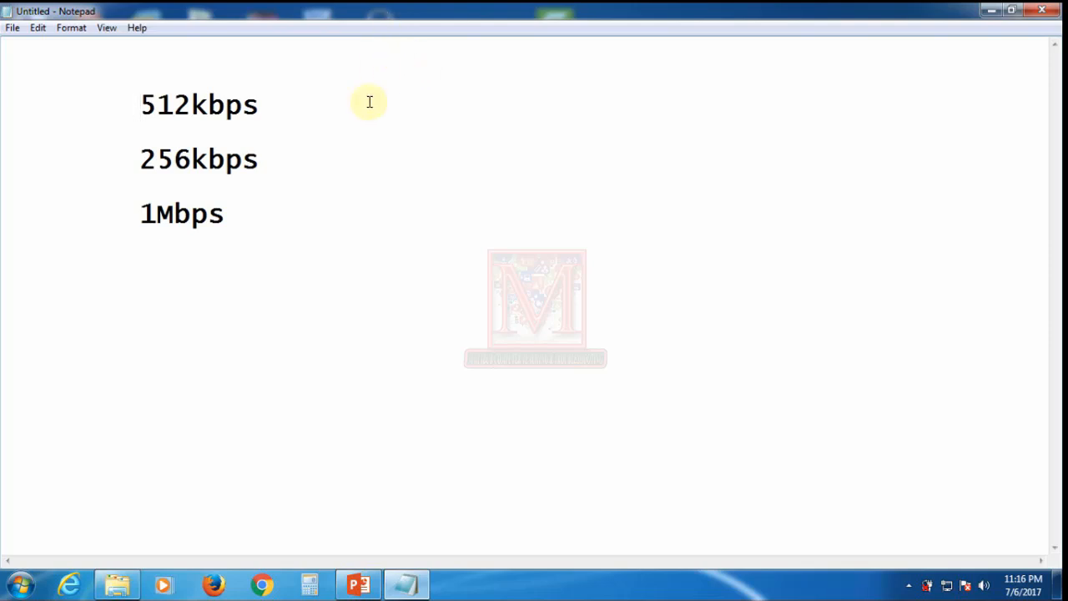
left_click(284, 193)
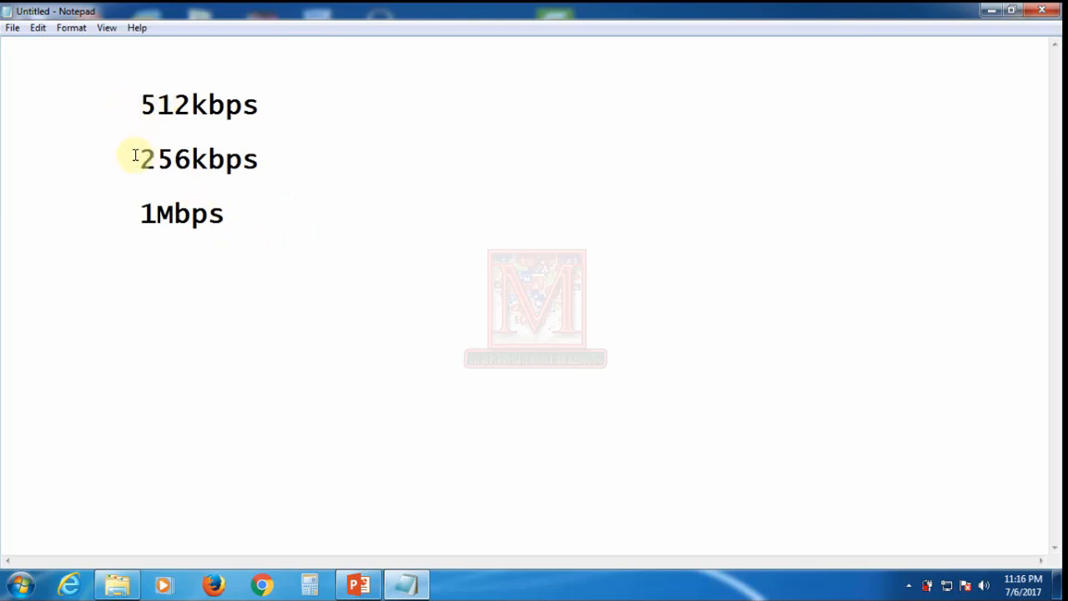
Step: Move the 256kbps line to the top, with a blank line before 512kbps
left_click_drag(134, 157, 313, 149)
key("ctrl+c")
key("BackSpace")
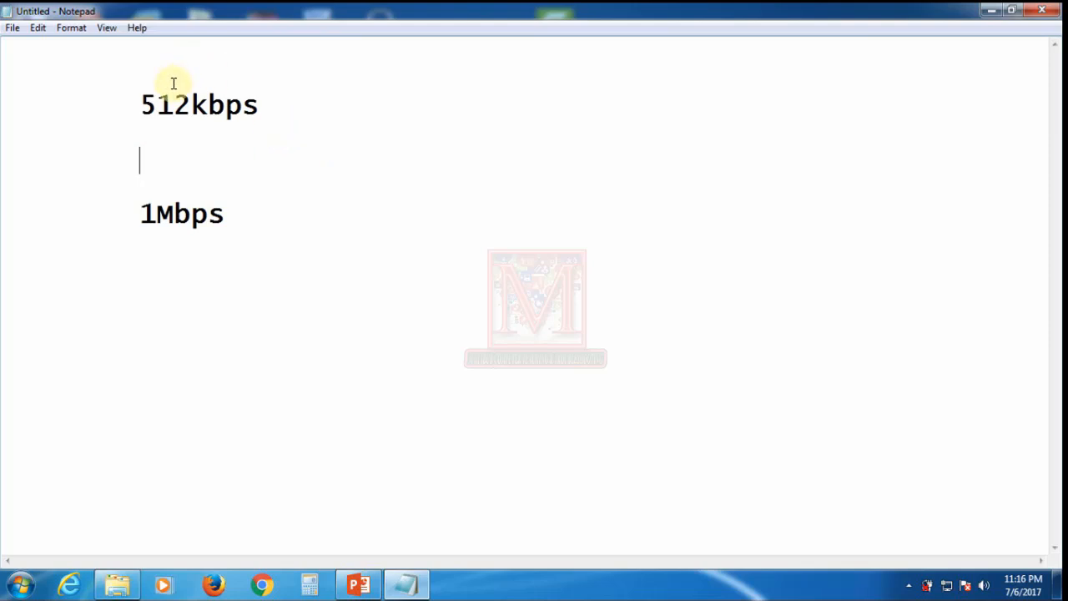
left_click(169, 70)
key("ctrl+v")
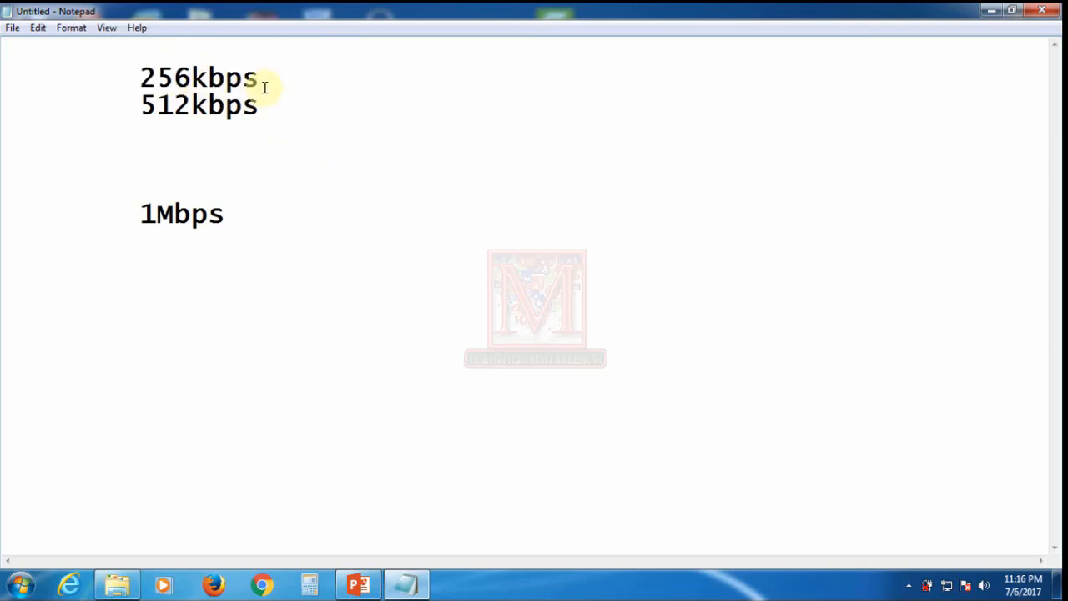
key("Return")
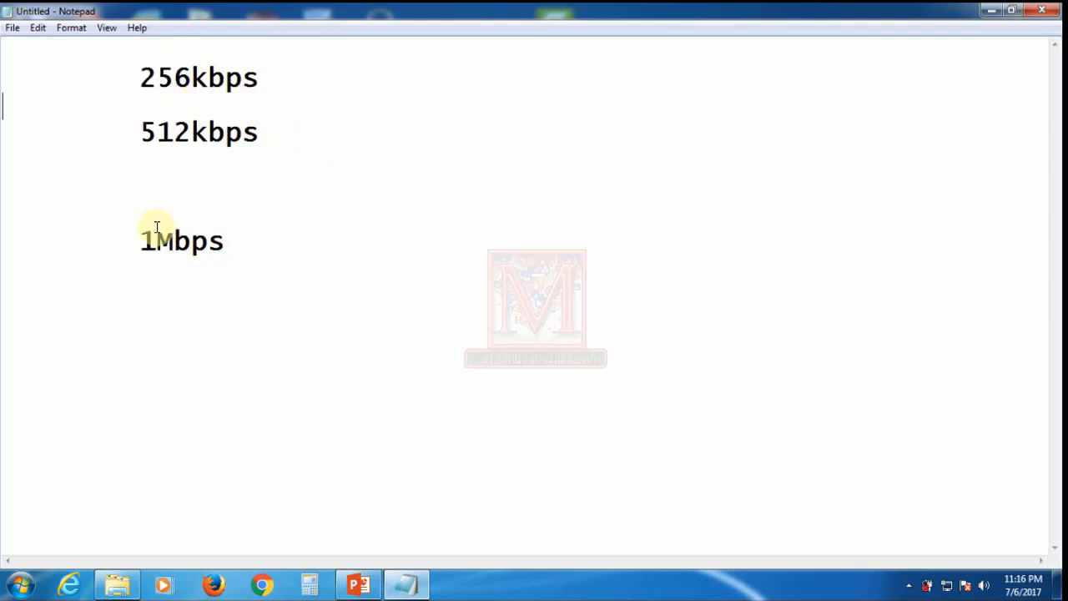
Step: Remove the extra blank lines above 1Mbps
left_click(145, 195)
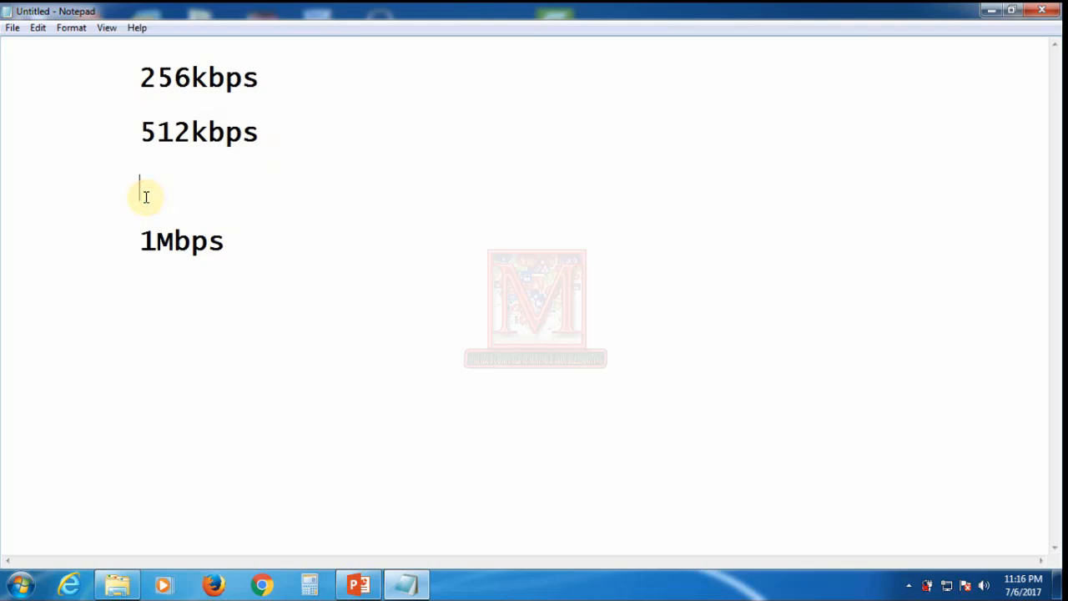
key("Delete")
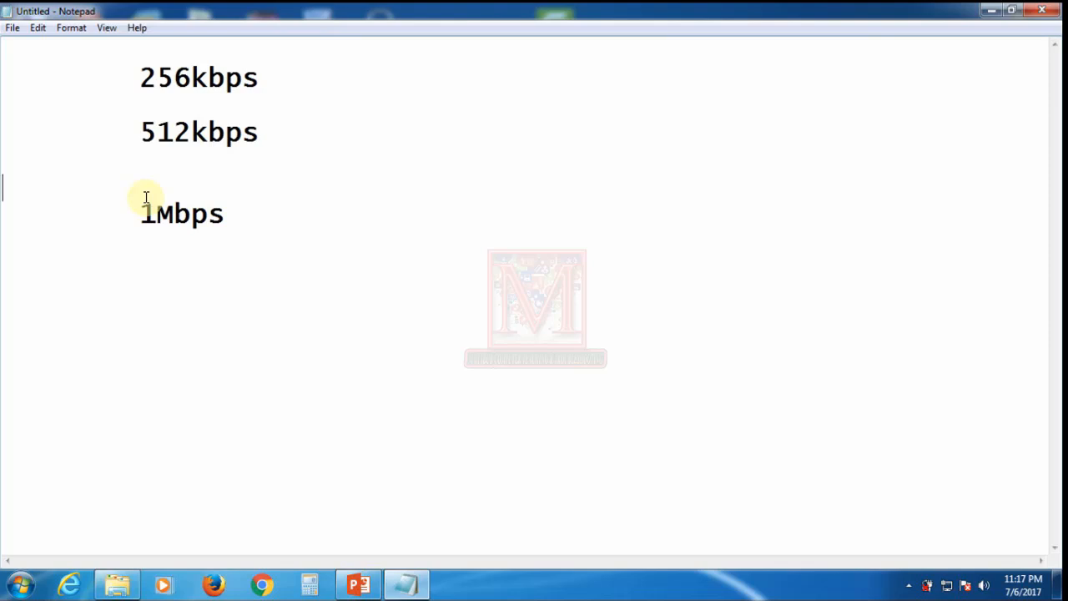
key("BackSpace")
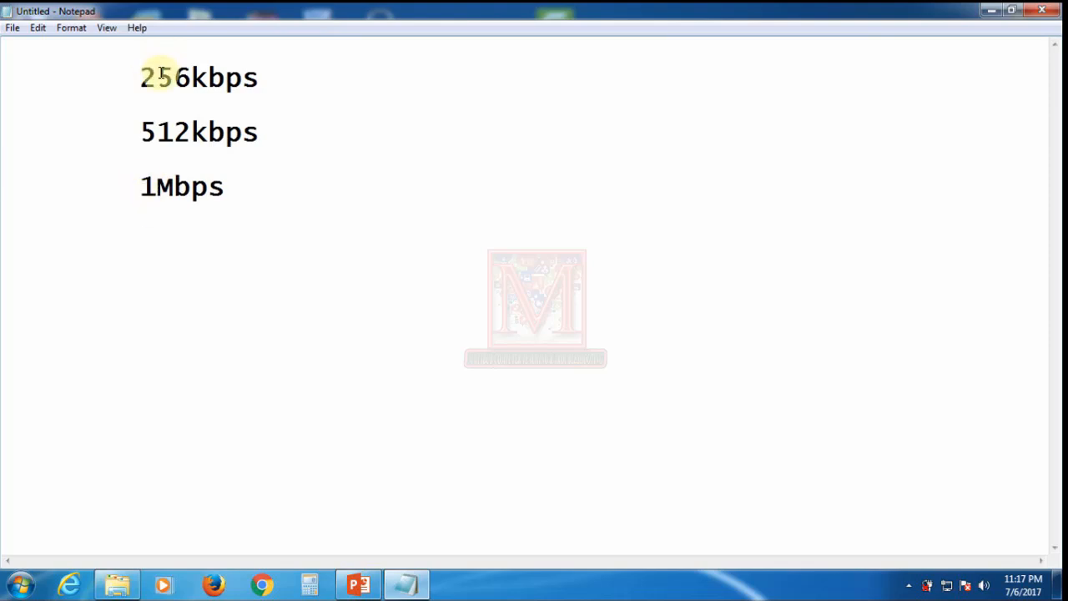
Step: Select the 256kbps, 512kbps and 1Mbps lines to check their alignment
left_click_drag(141, 78, 252, 185)
left_click(228, 234)
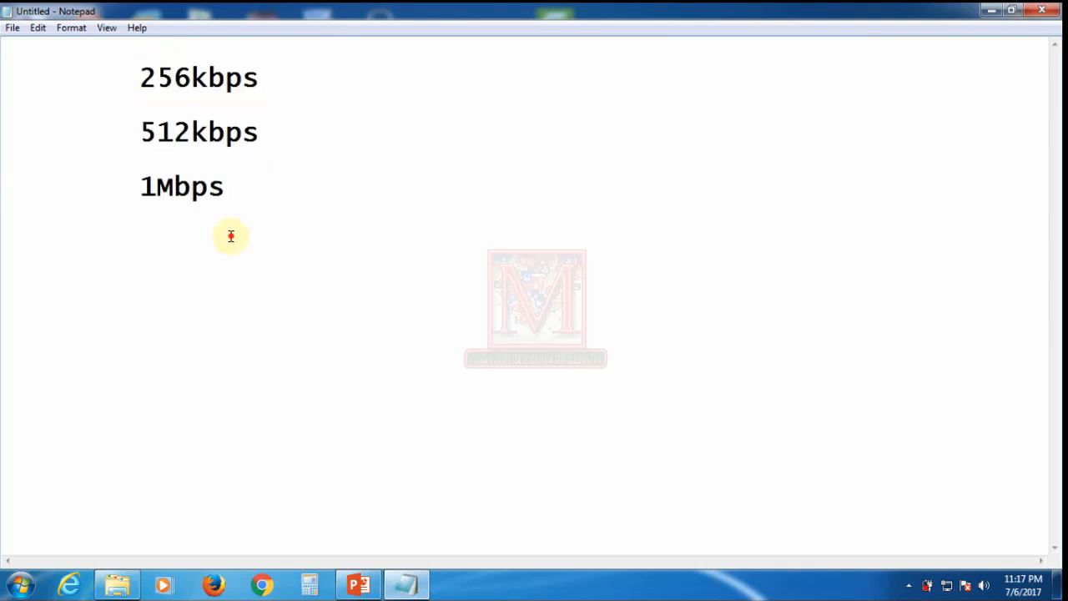
double_click(138, 77)
left_click_drag(173, 129, 247, 188)
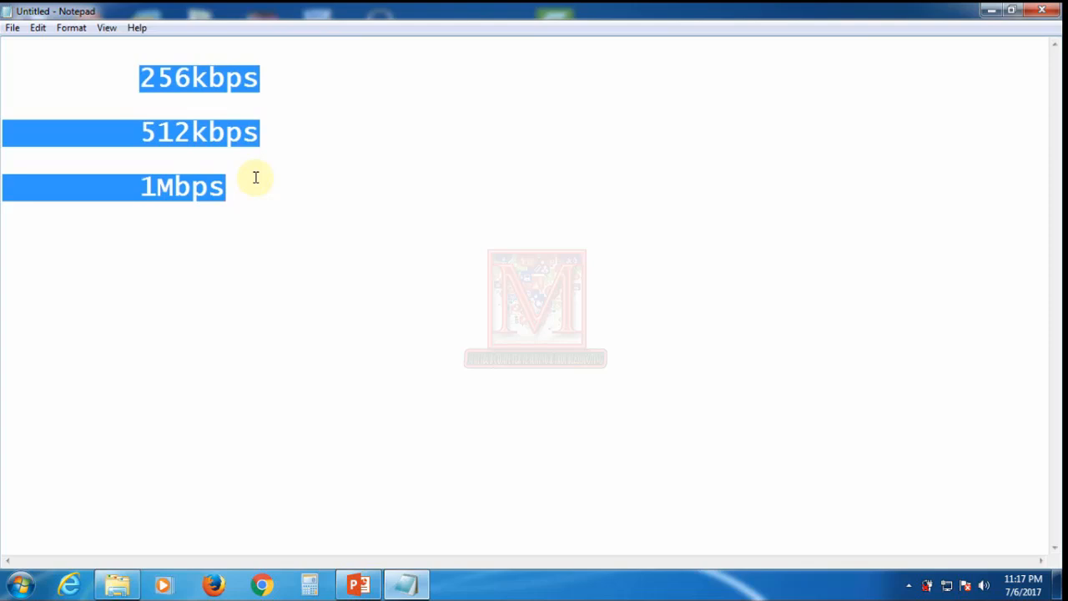
left_click(322, 219)
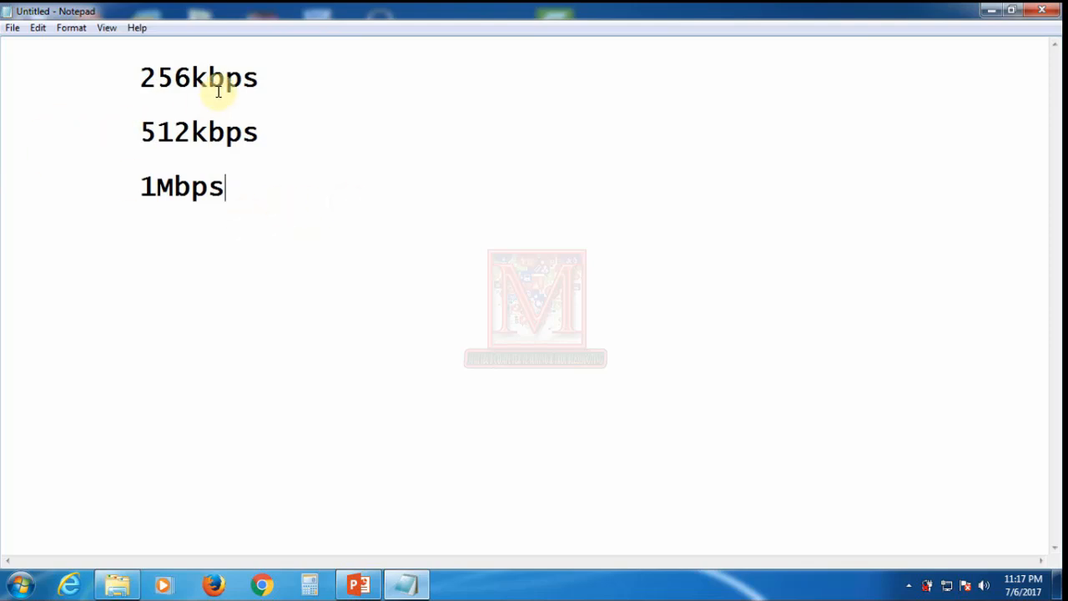
Step: Launch WinBox from the desktop and connect to the router
left_click(987, 13)
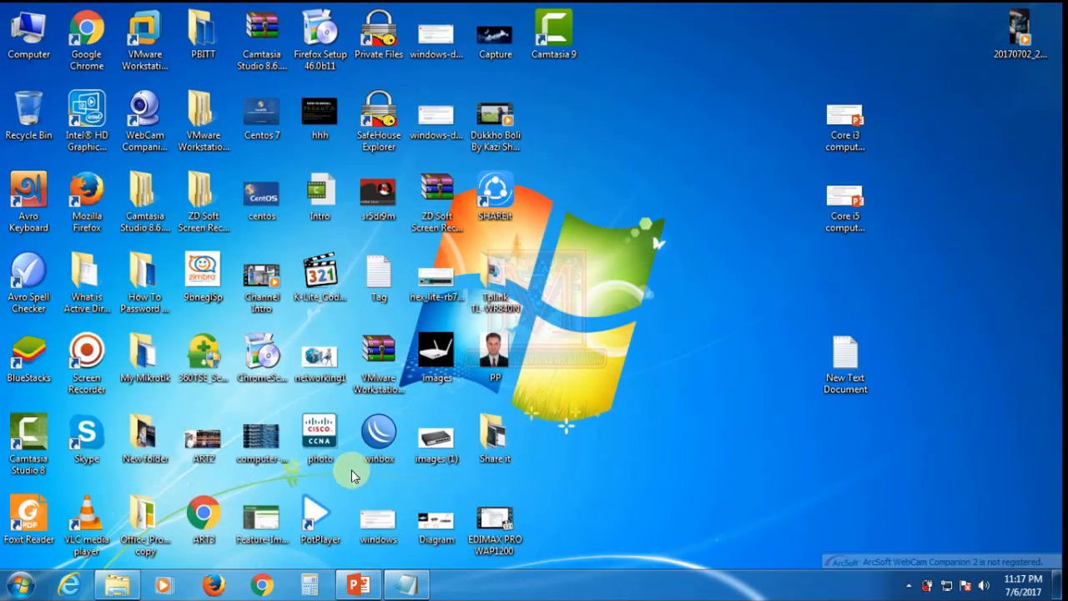
double_click(378, 431)
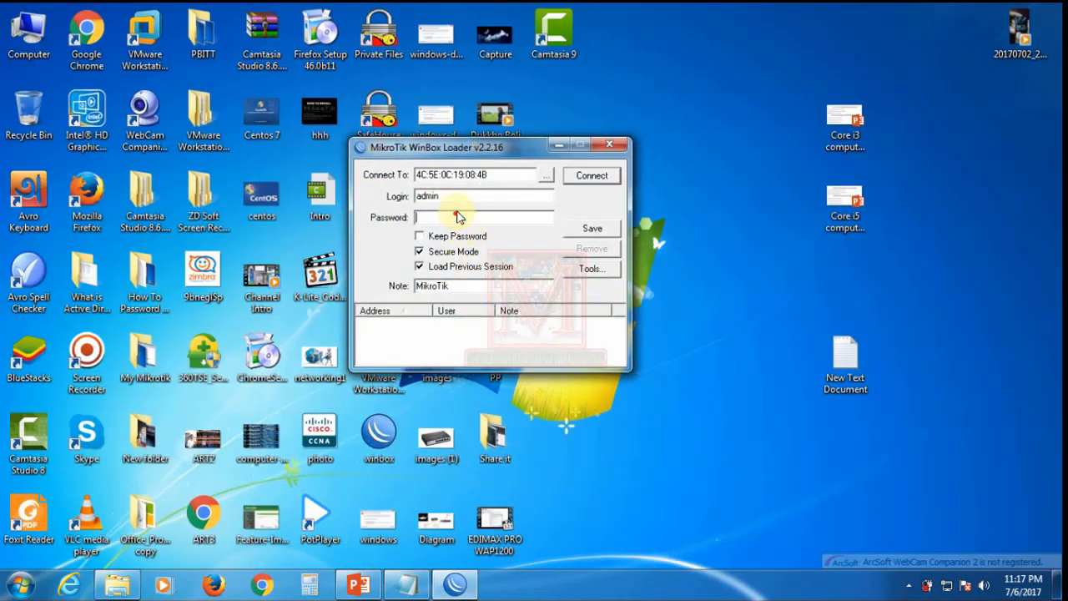
left_click(596, 176)
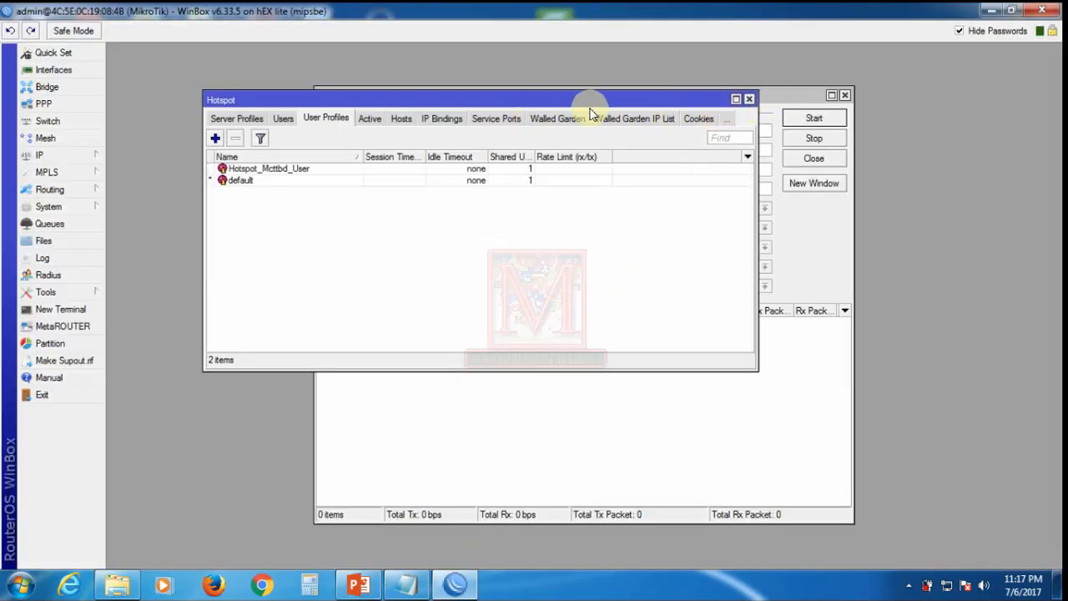
Step: Show the Hotspot server profiles list and close the Torch window
left_click(239, 118)
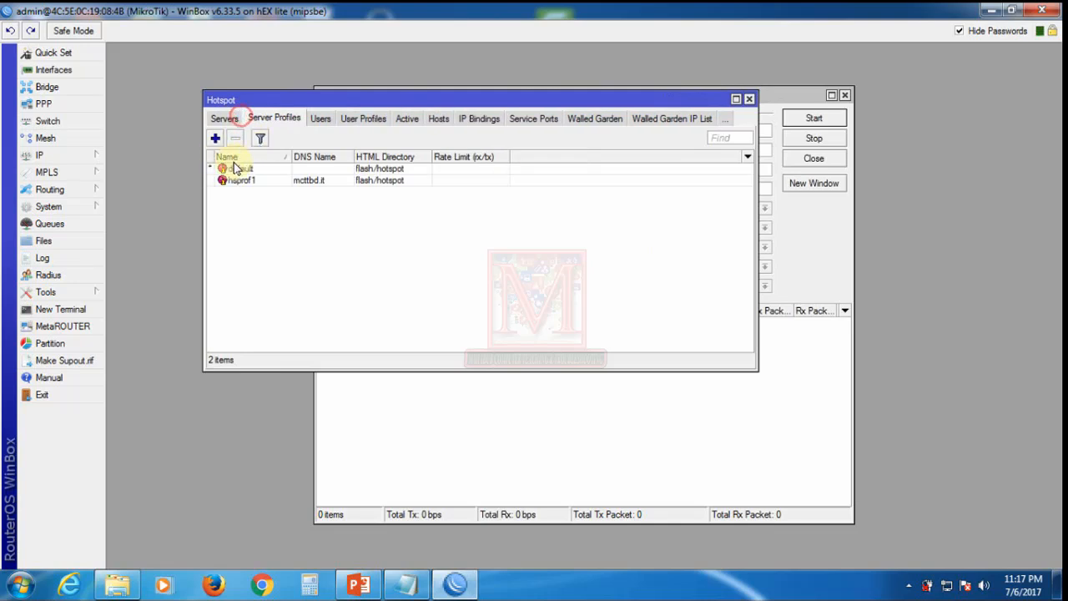
left_click(301, 180)
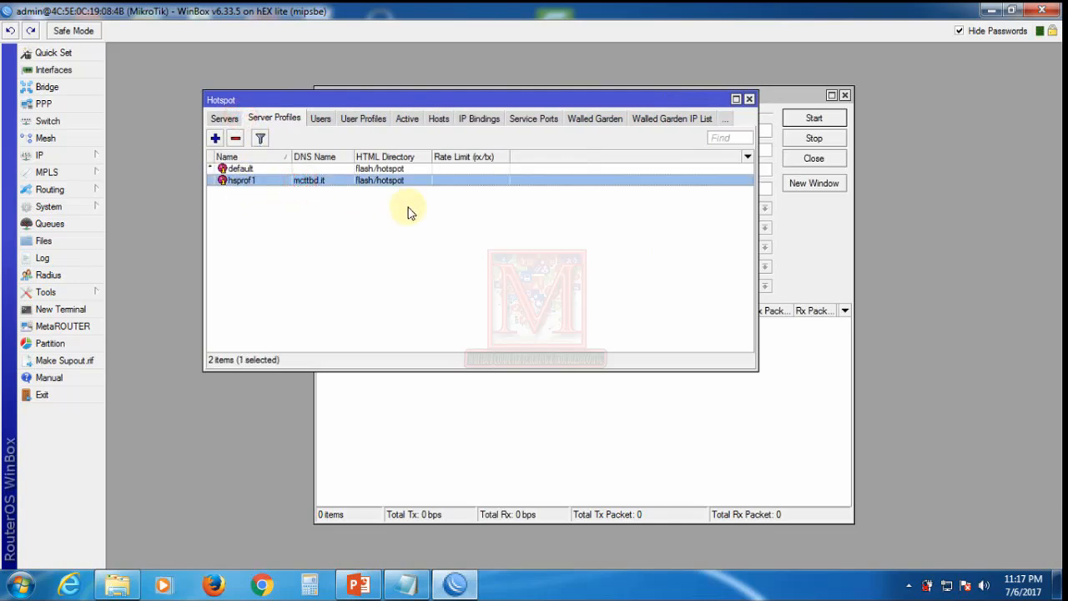
left_click_drag(423, 100, 666, 111)
left_click_drag(373, 98, 191, 99)
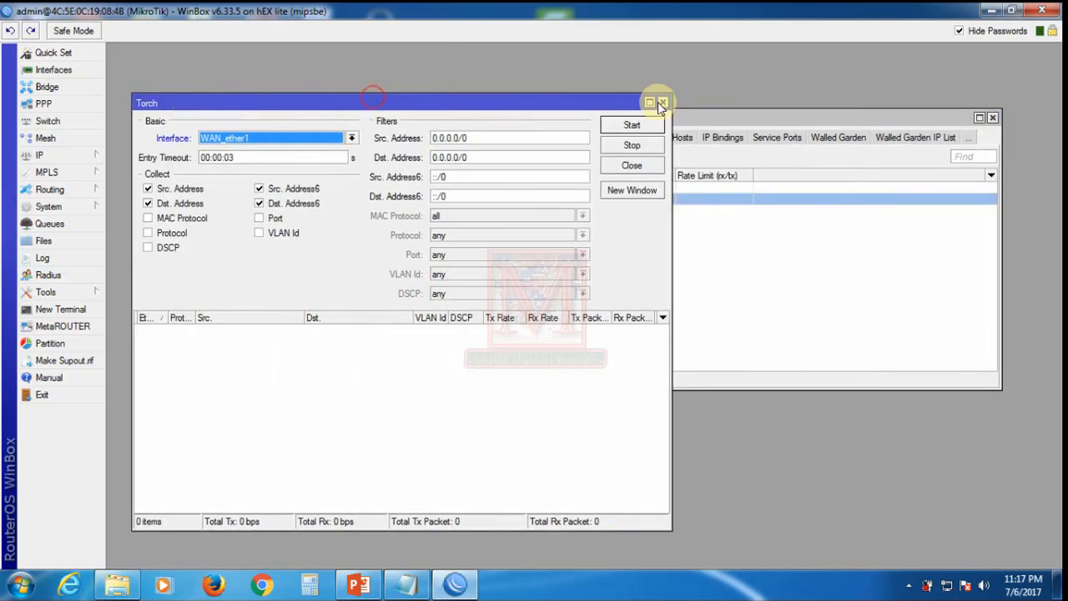
left_click(661, 103)
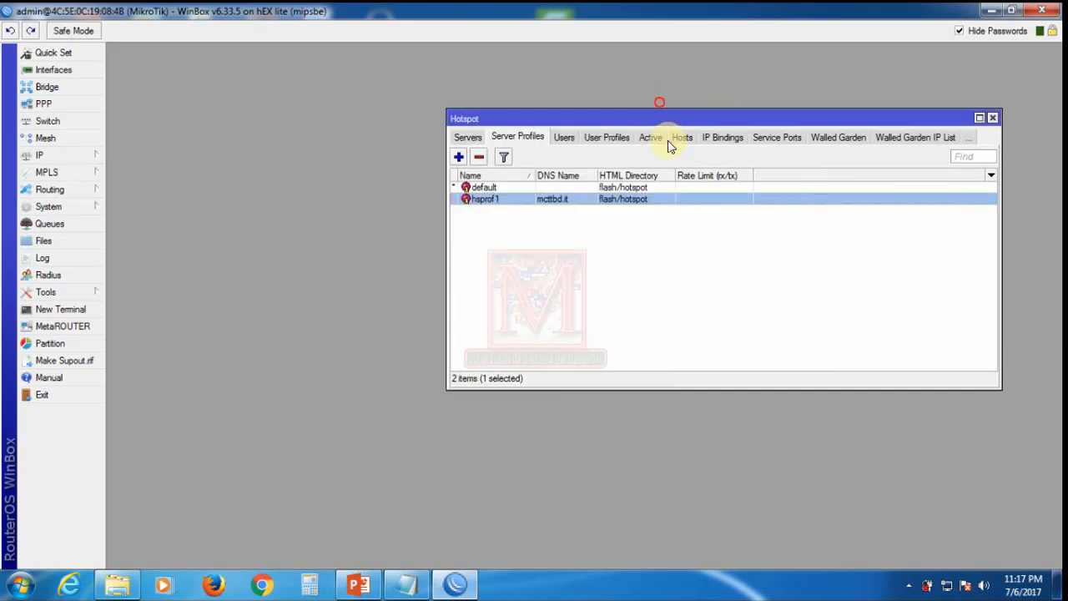
left_click(639, 288)
left_click_drag(633, 122, 437, 108)
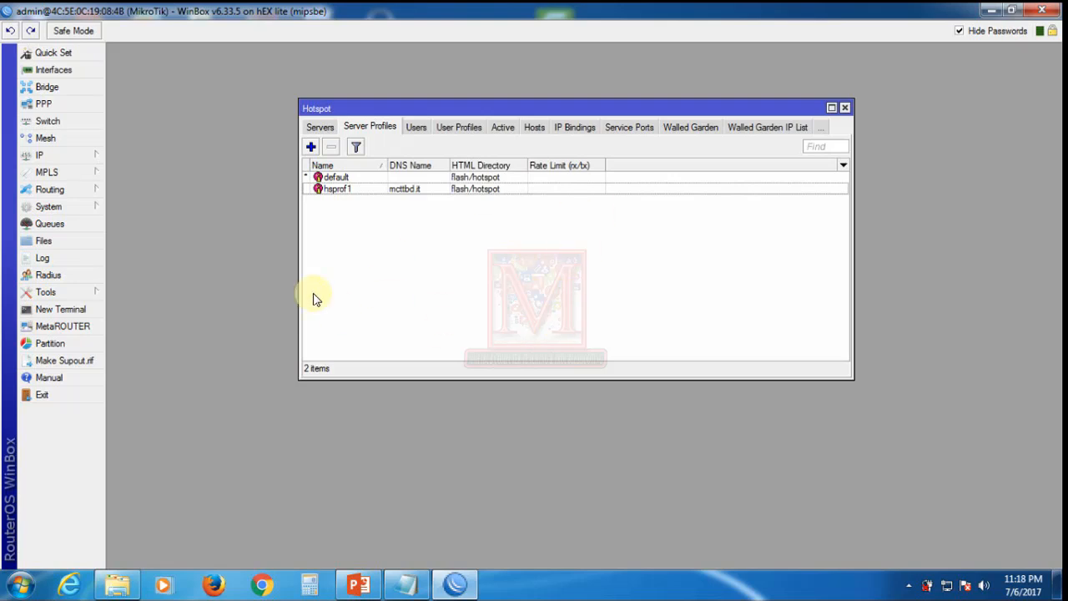
Step: Reopen Hotspot from the IP menu and look at the hsprof1 server profile
left_click(453, 271)
left_click(354, 269)
left_click(843, 108)
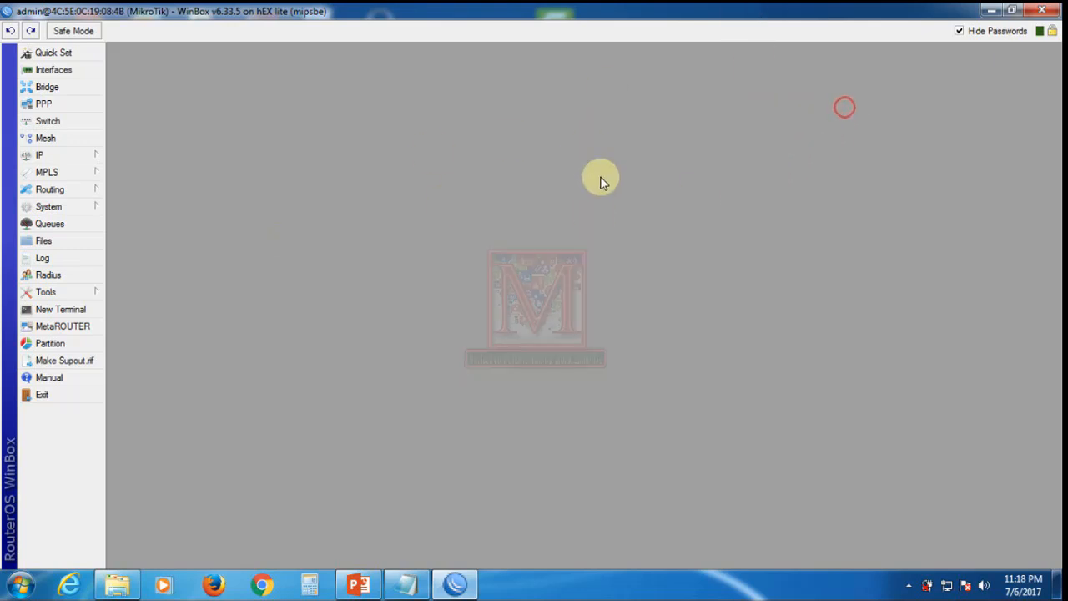
left_click(52, 157)
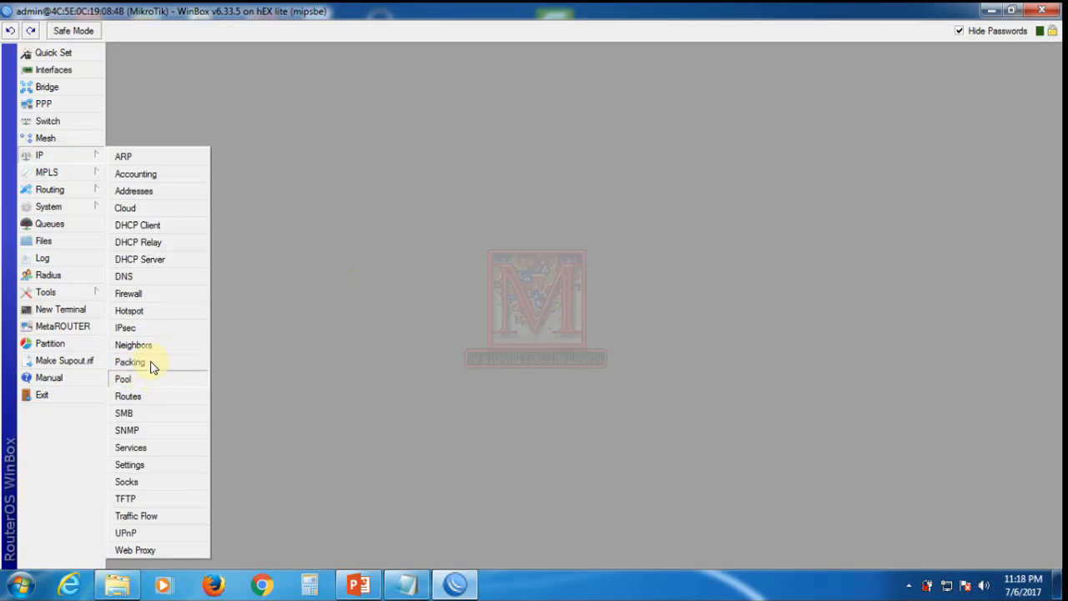
left_click(134, 310)
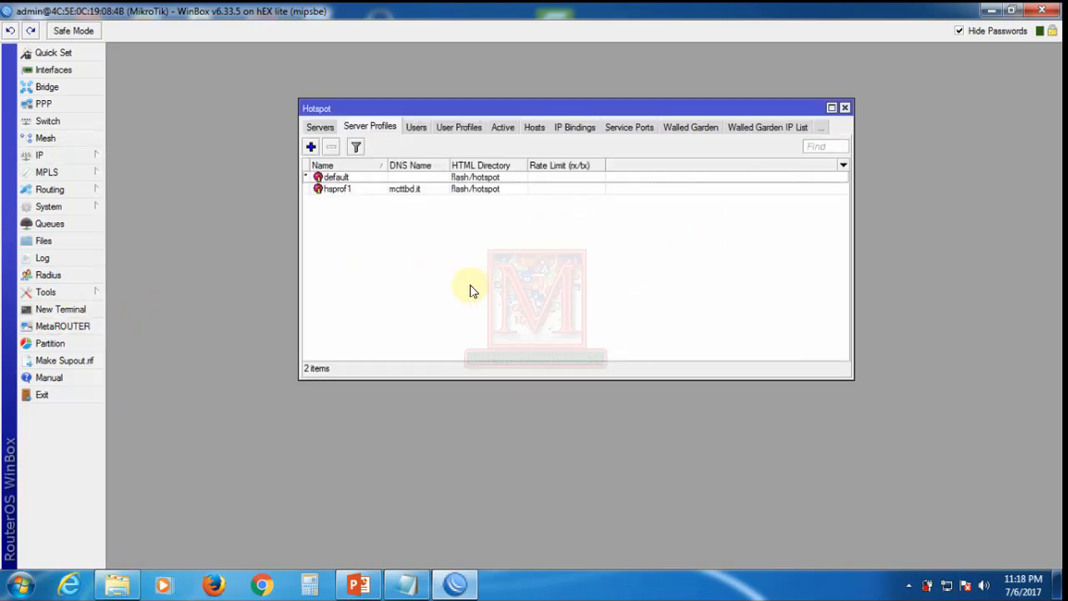
left_click(341, 190)
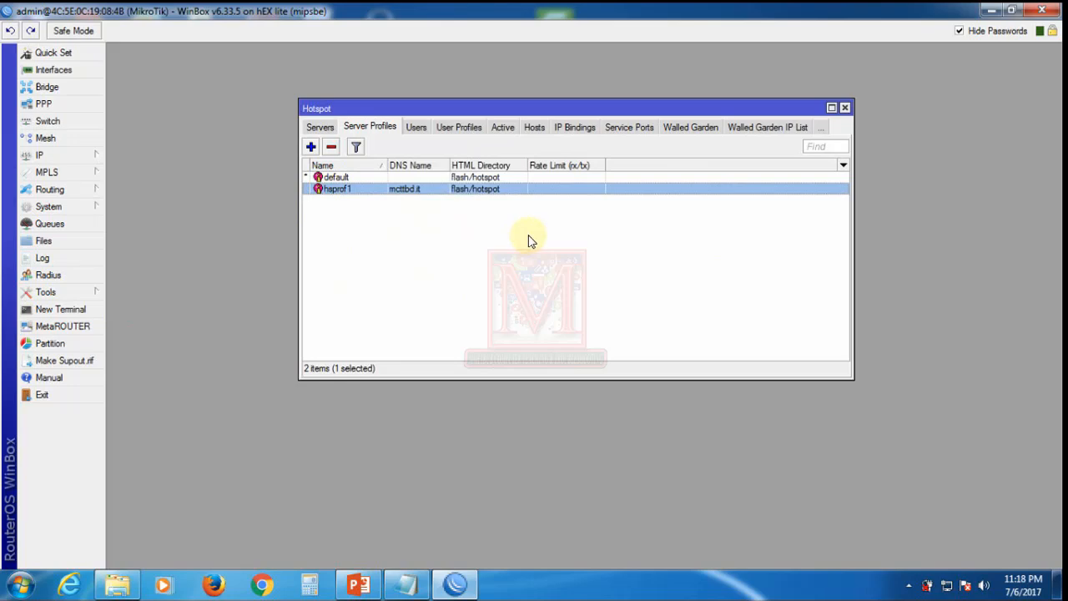
left_click(454, 286)
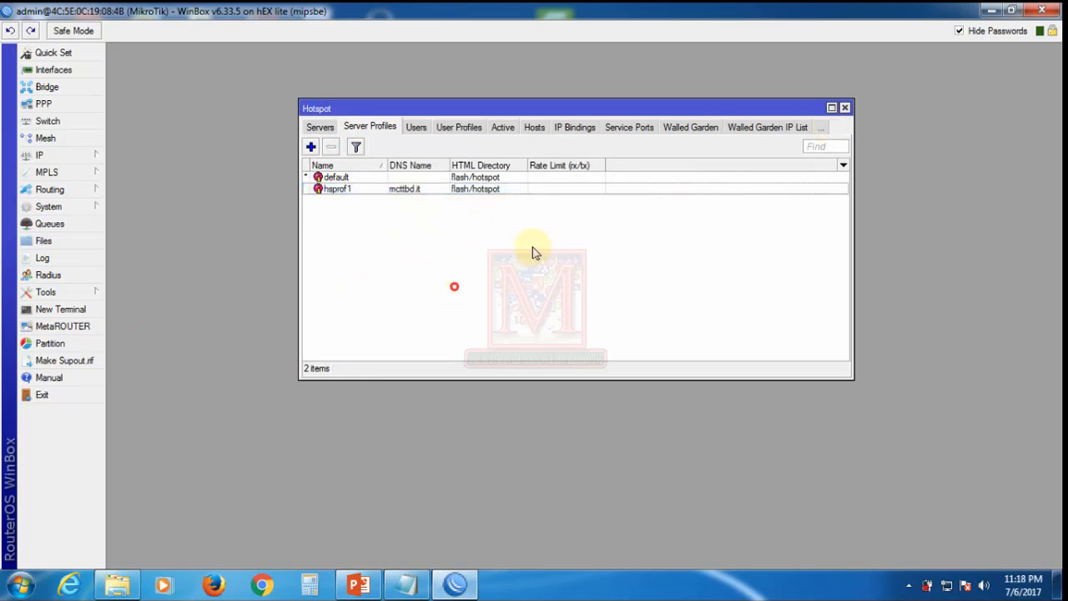
Step: Reopen Hotspot from the IP menu and show the hotspot1 server on LAN_ether5
left_click(845, 106)
left_click(89, 156)
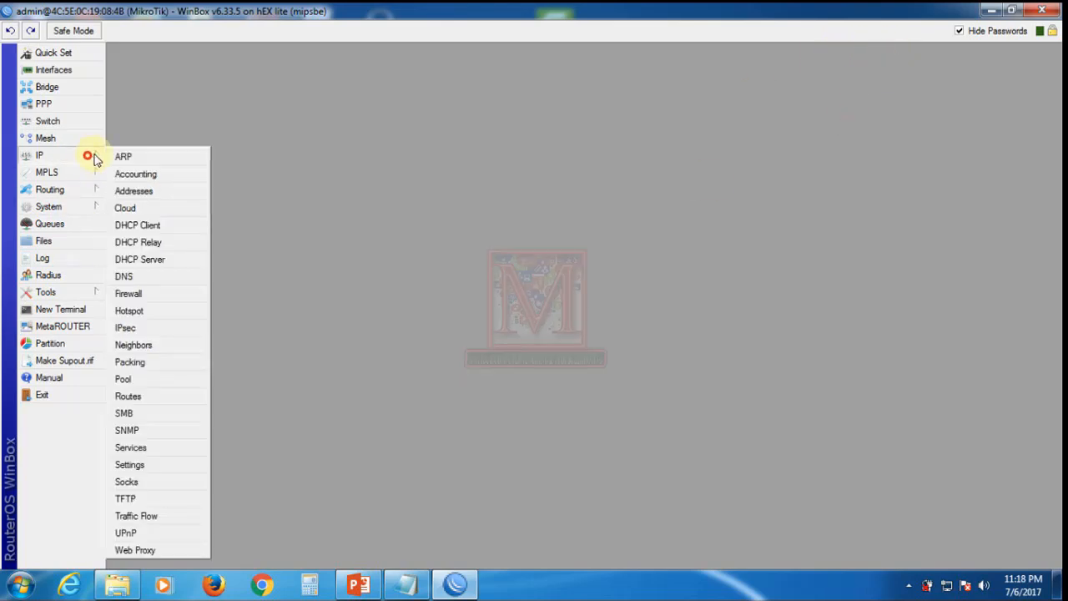
left_click(136, 311)
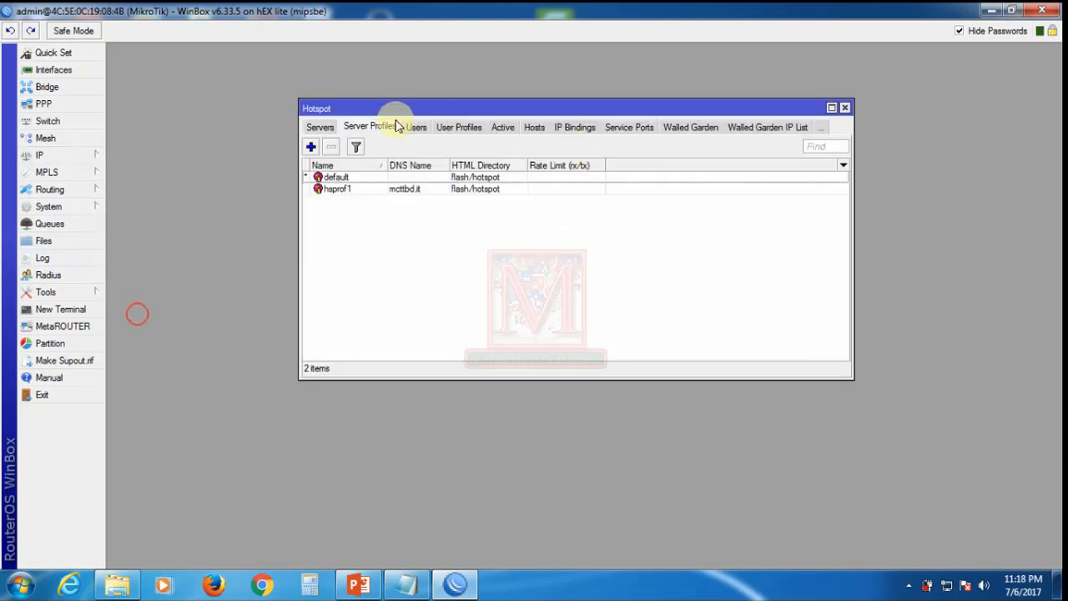
left_click(316, 126)
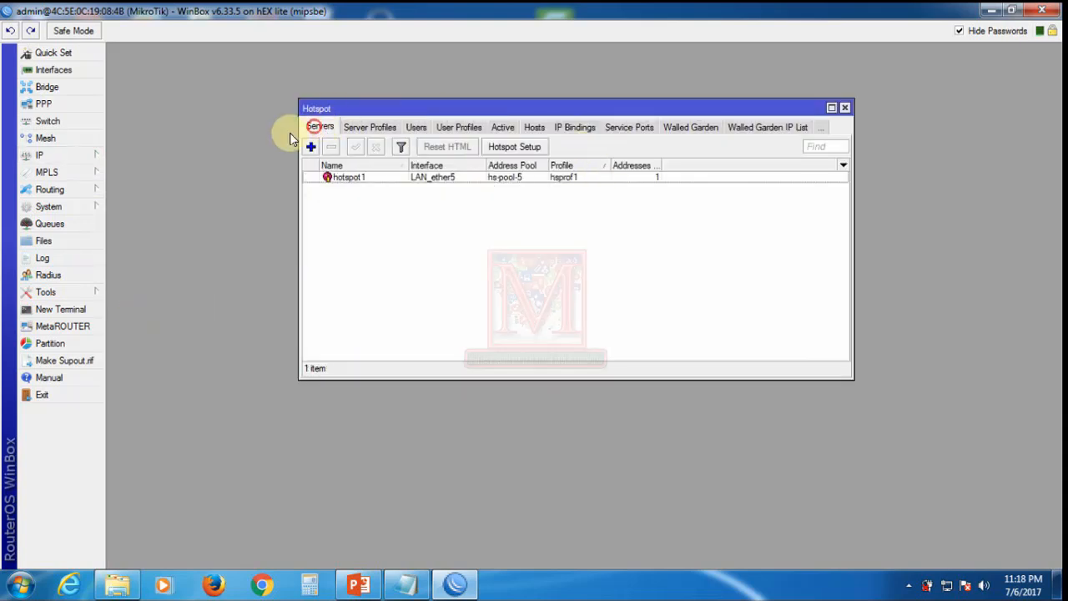
Step: Start Hotspot Setup on LAN_ether5, accepting the local address and a single address pool
left_click(511, 151)
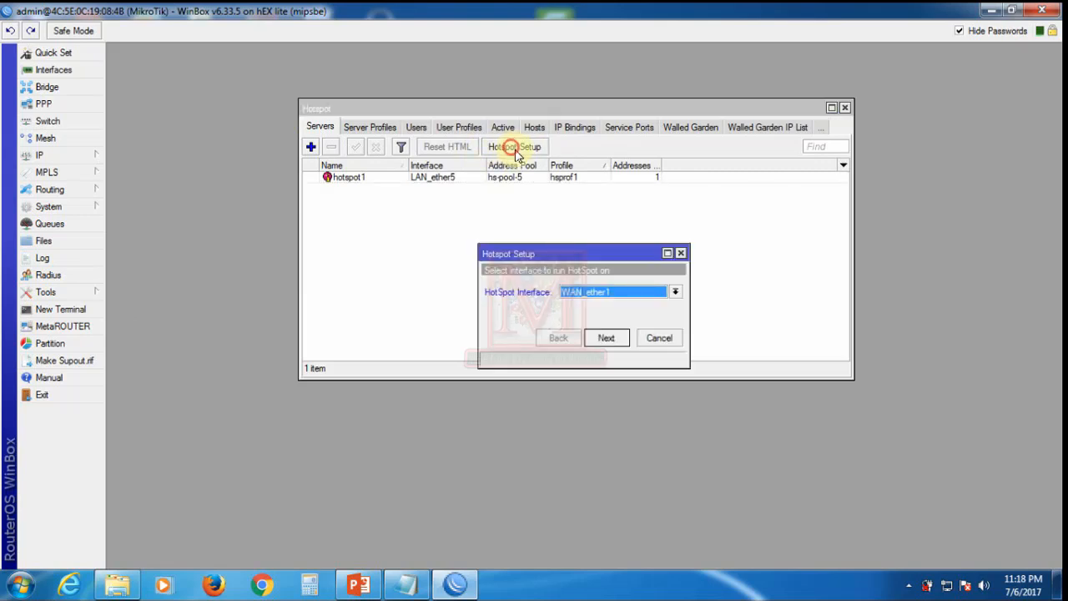
left_click(623, 292)
left_click(605, 302)
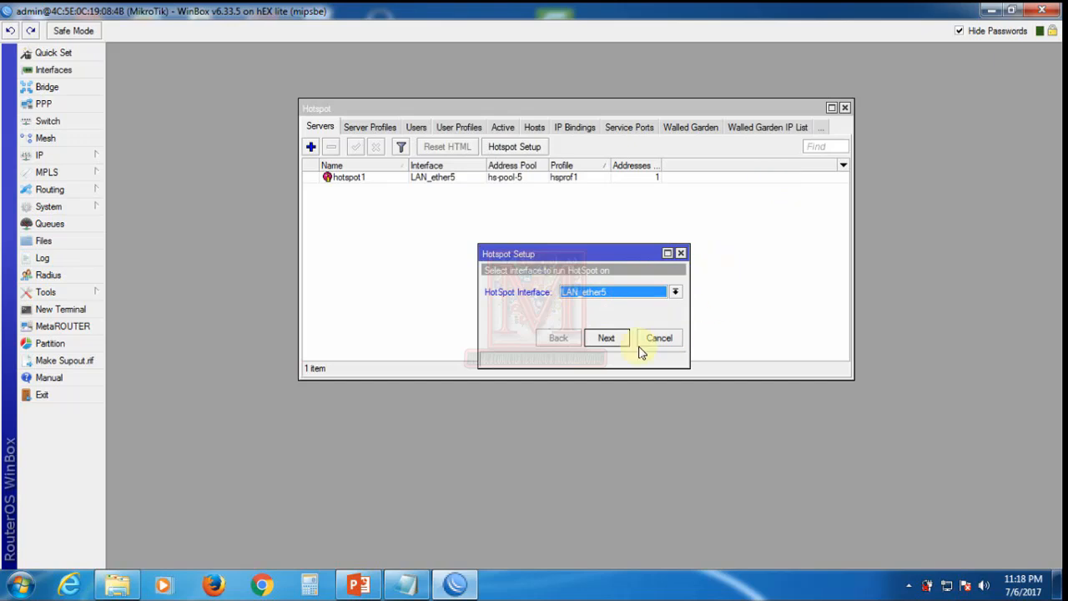
left_click(605, 339)
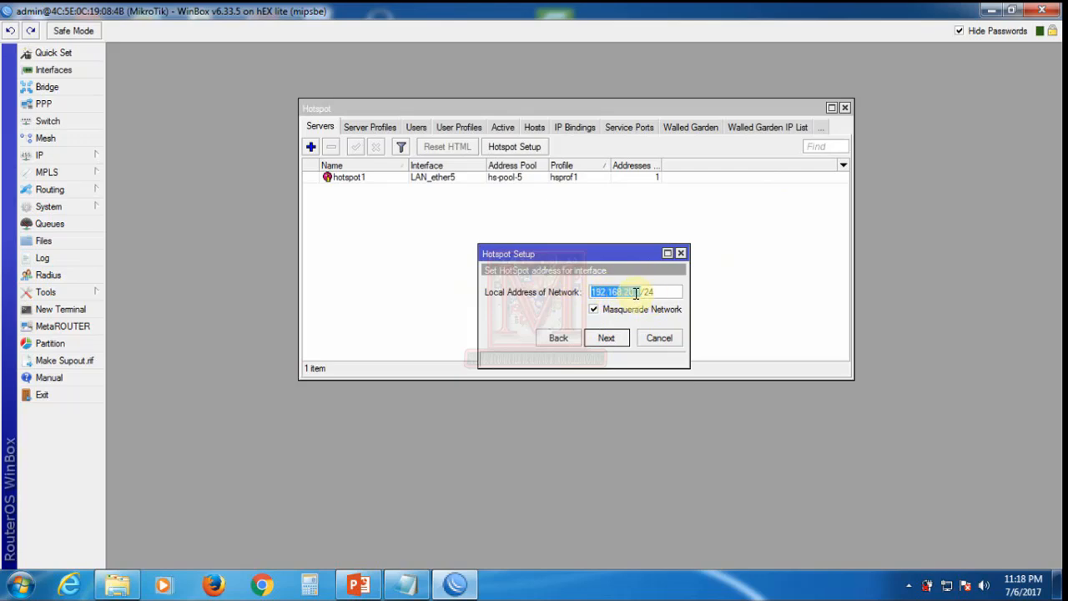
left_click(606, 343)
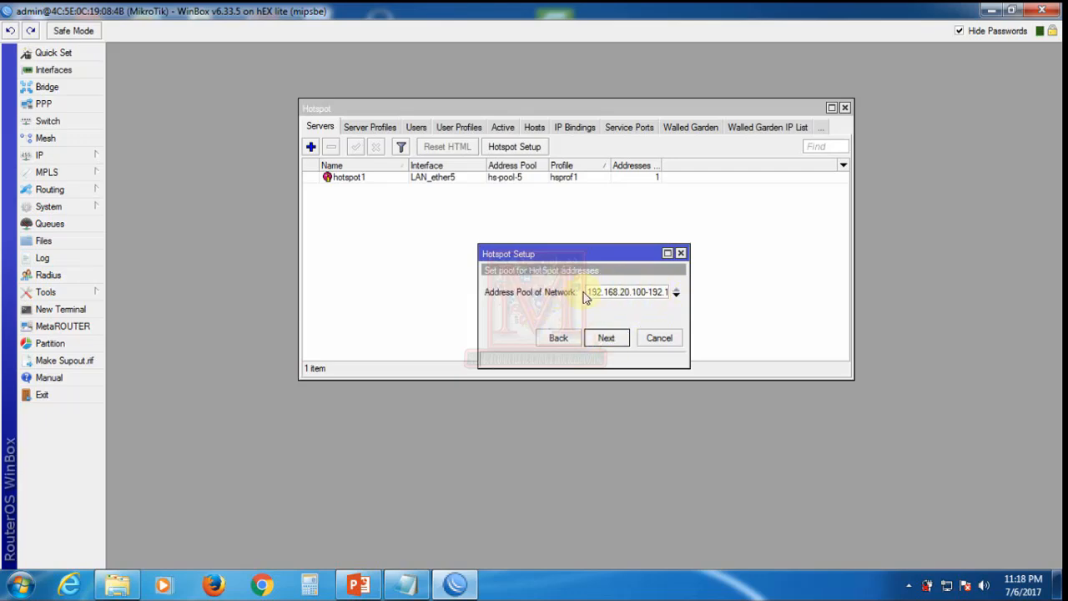
left_click(677, 297)
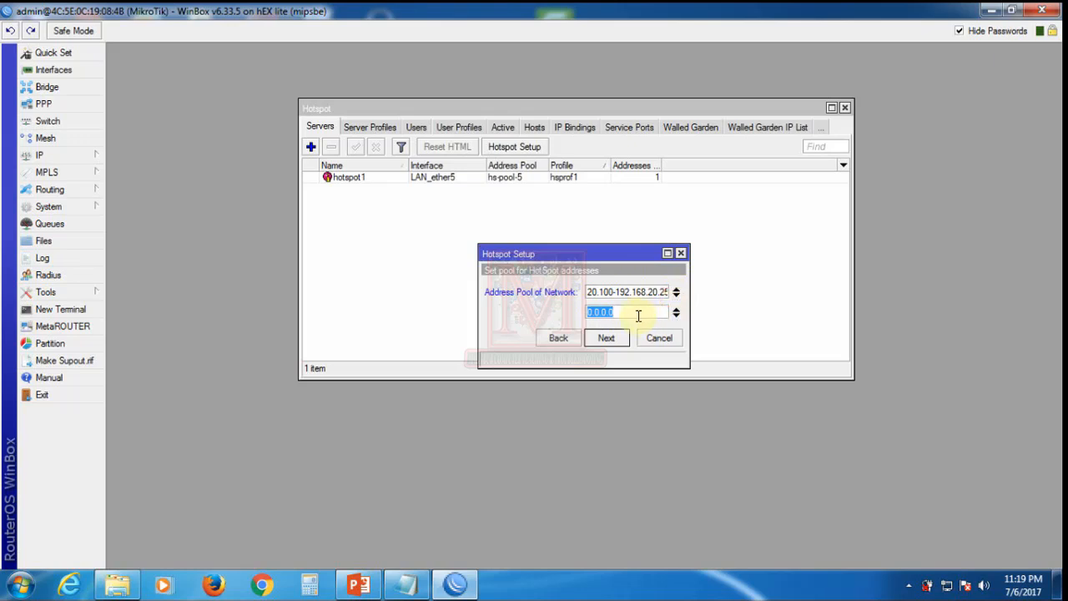
left_click(640, 311)
left_click(676, 308)
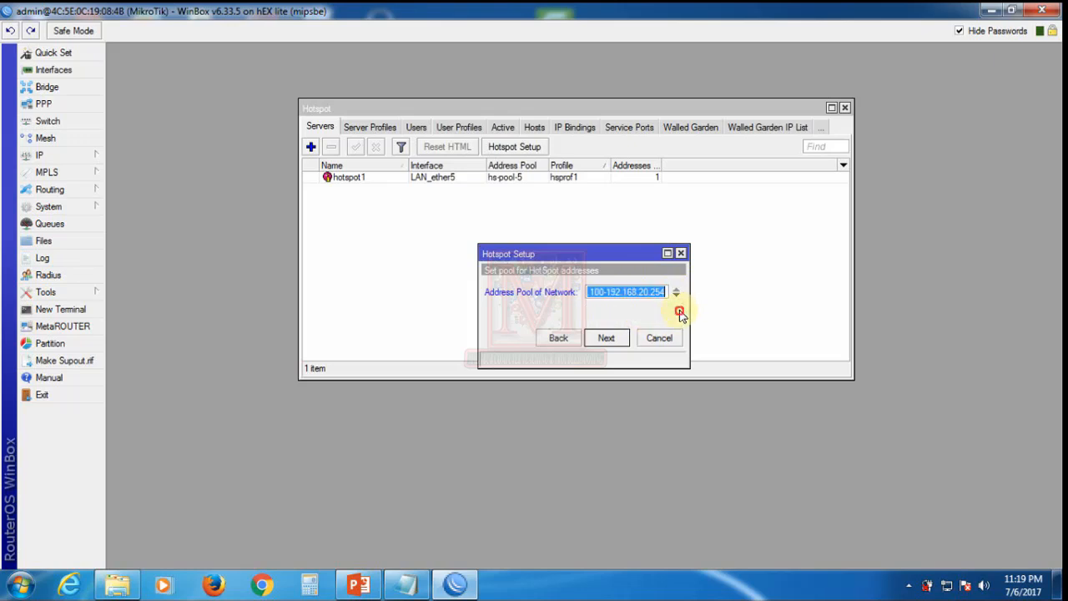
left_click(609, 339)
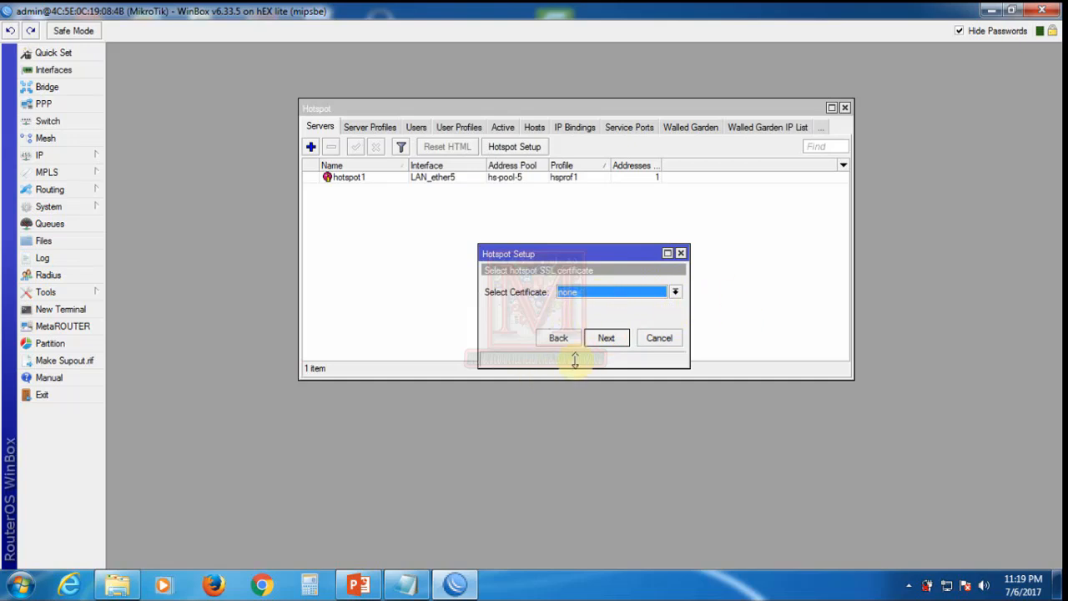
Step: Keep no certificate, SMTP 0.0.0.0 and DNS servers 8.8.8.8 and 4.2.2.1
left_click(615, 340)
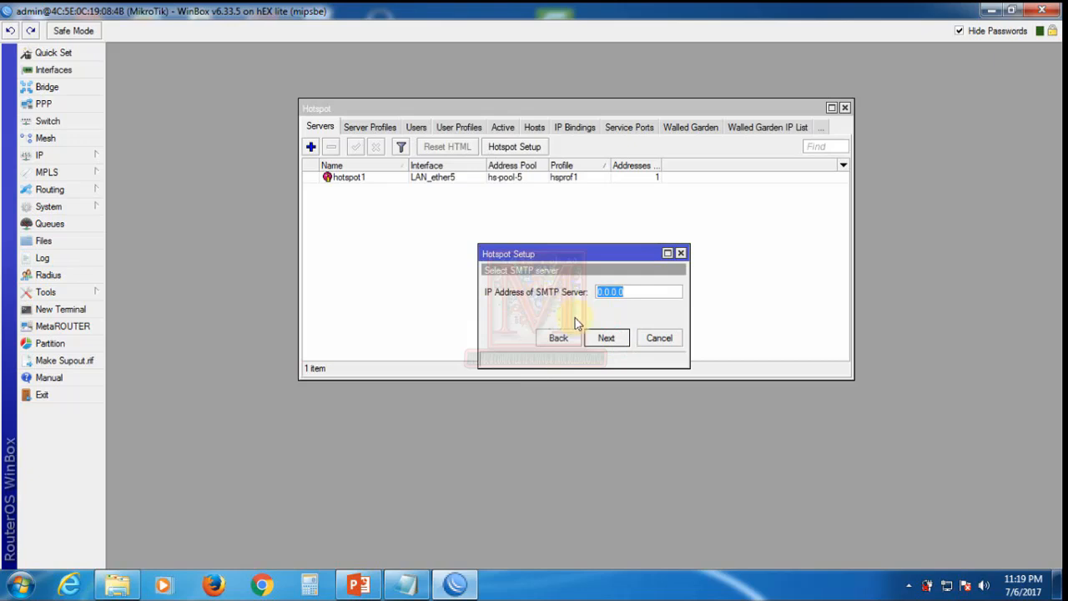
left_click(606, 339)
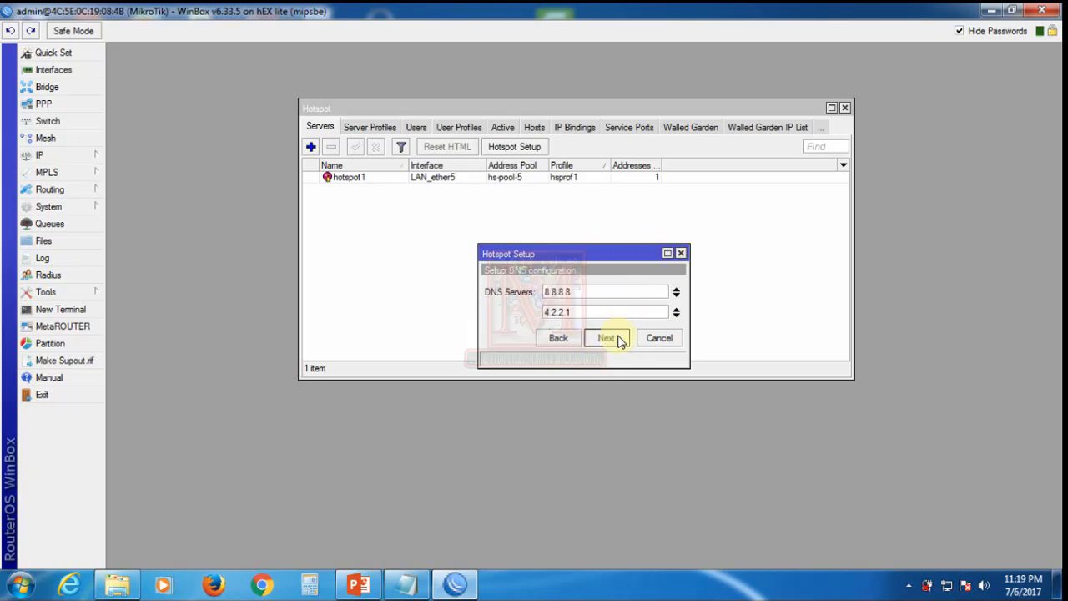
left_click(615, 337)
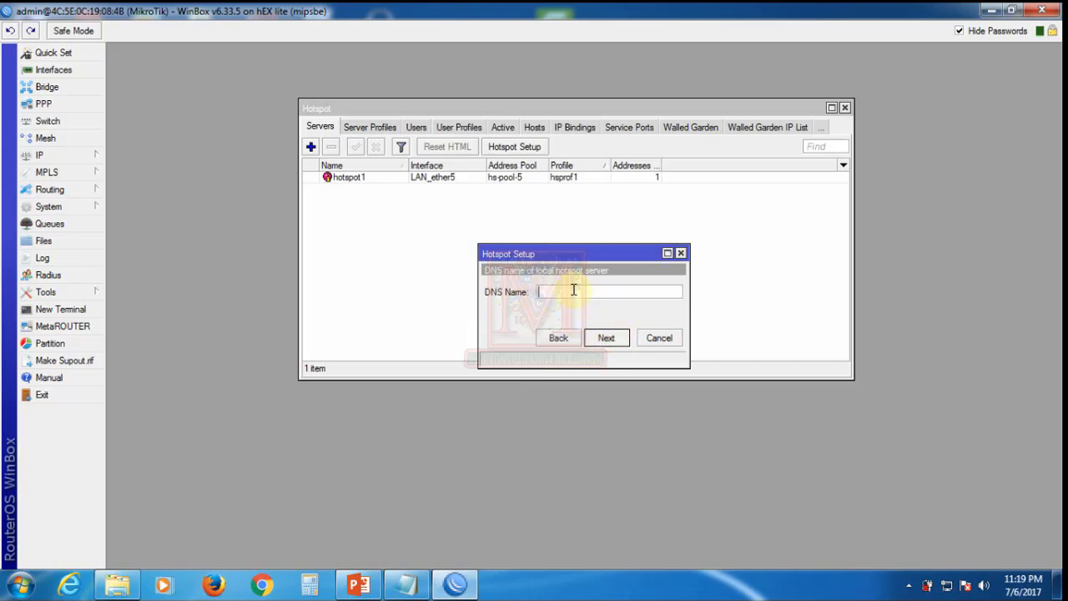
left_click(607, 340)
left_click(648, 289)
left_click(373, 126)
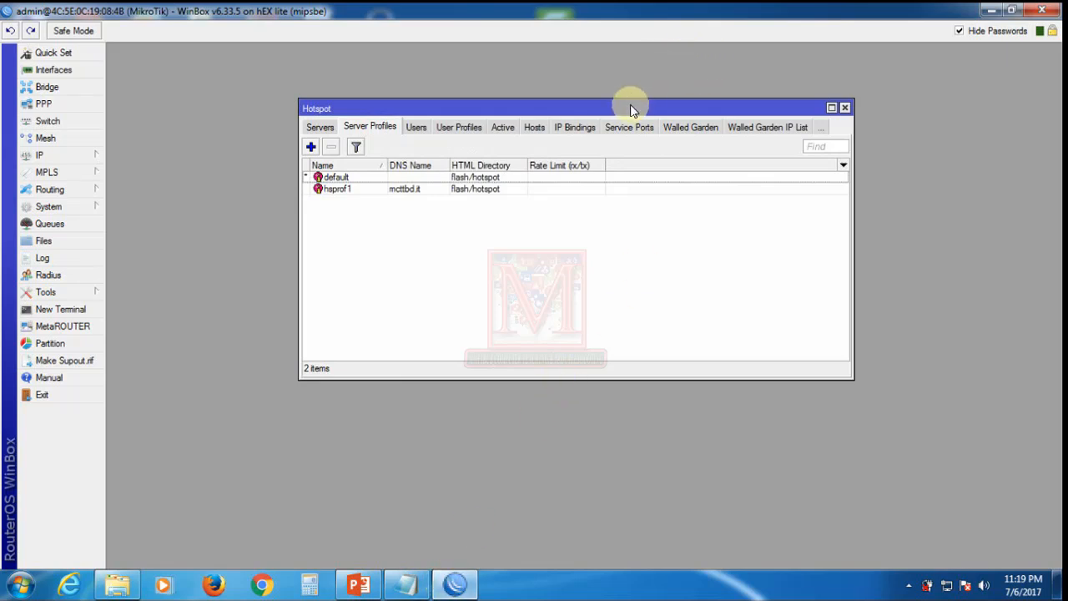
Step: Enter DNS name mcttbd.ittt and complete the setup, creating server profile hsprof2
left_click_drag(630, 109, 710, 97)
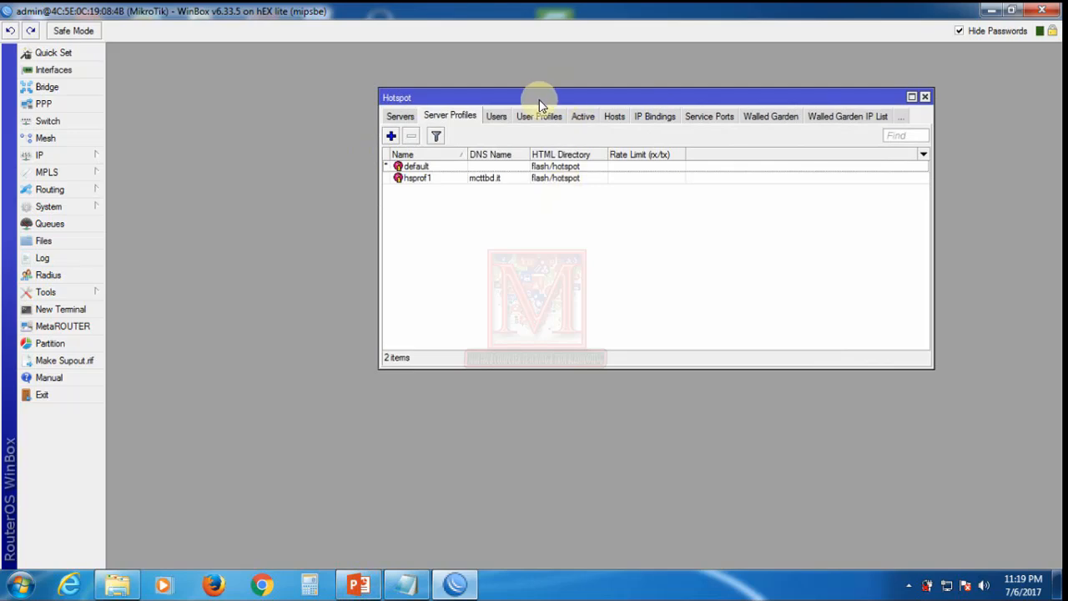
left_click_drag(539, 99, 453, 322)
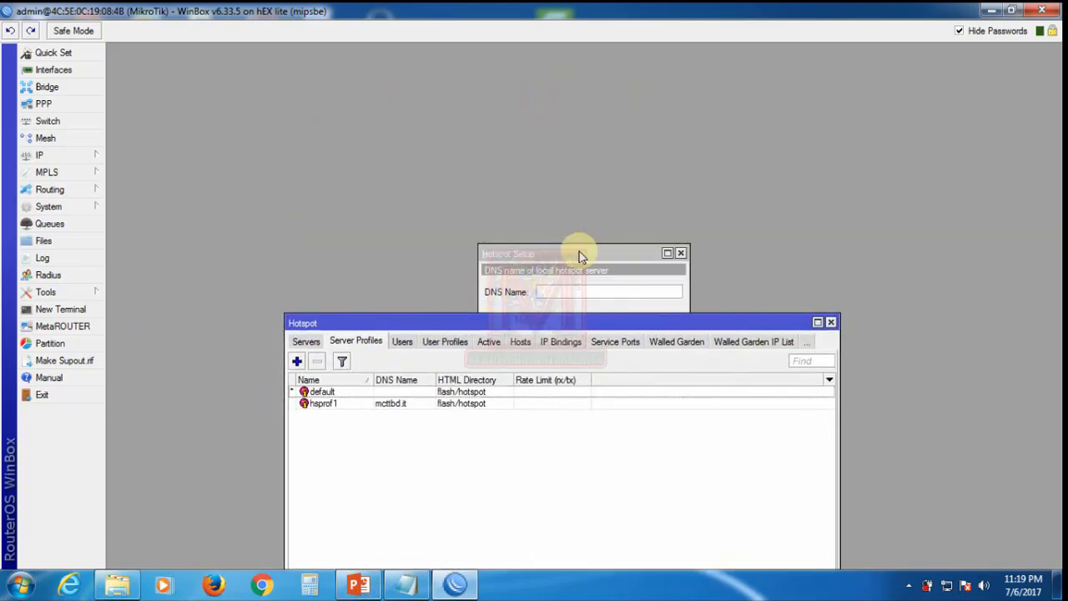
left_click_drag(582, 257, 574, 117)
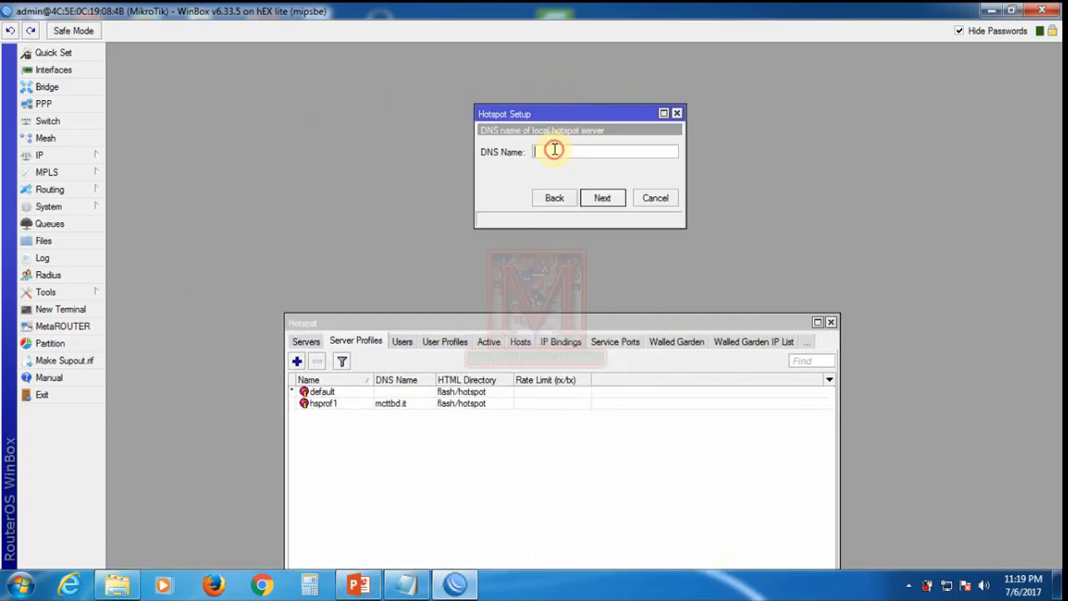
type("mcttbd.it")
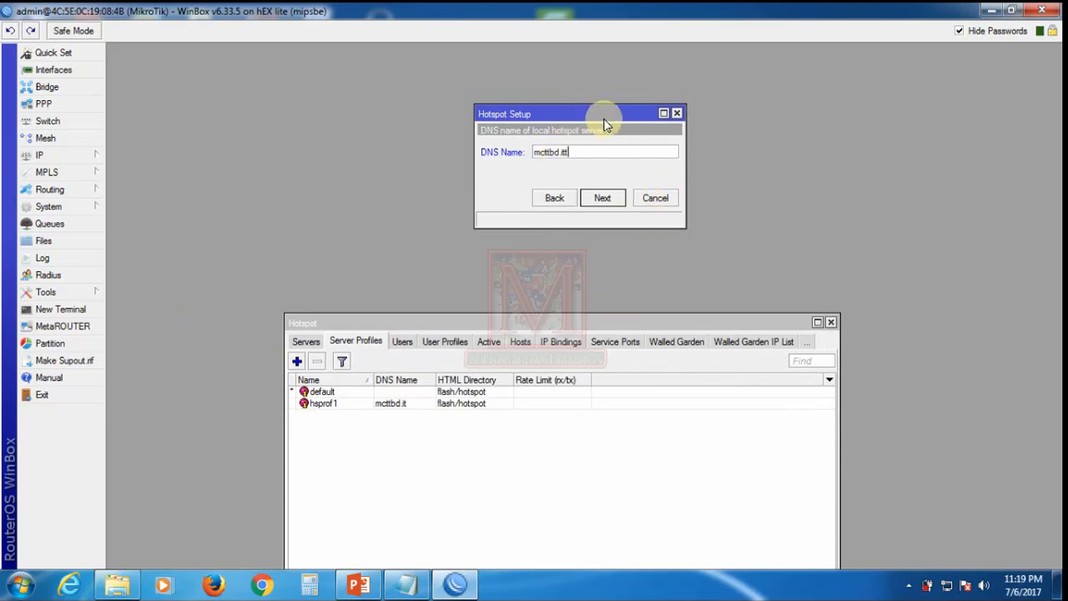
left_click_drag(501, 324, 509, 153)
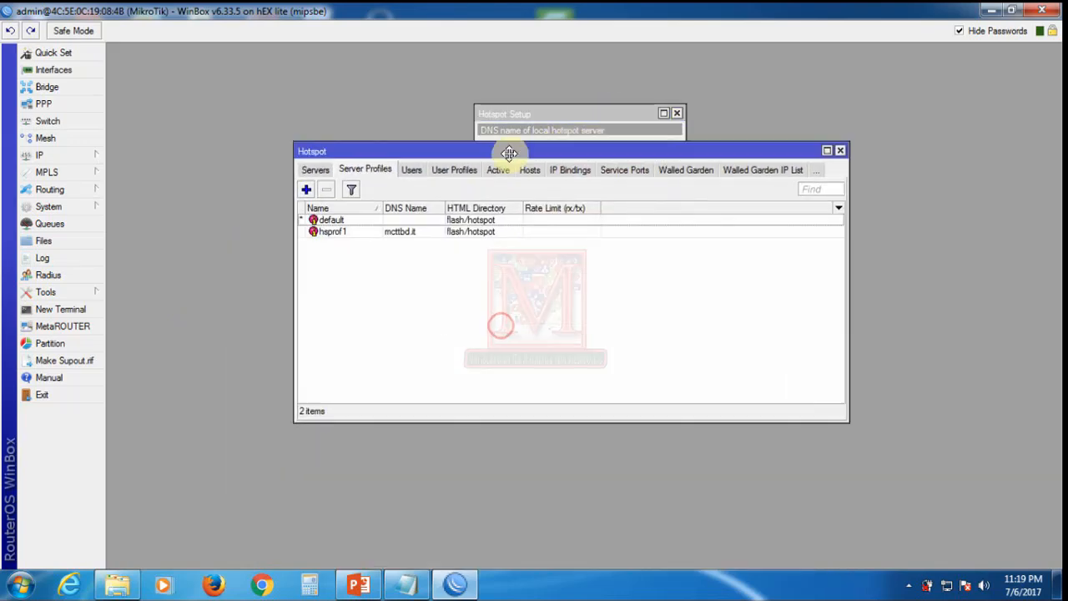
left_click(596, 110)
left_click_drag(596, 108, 732, 252)
left_click(741, 344)
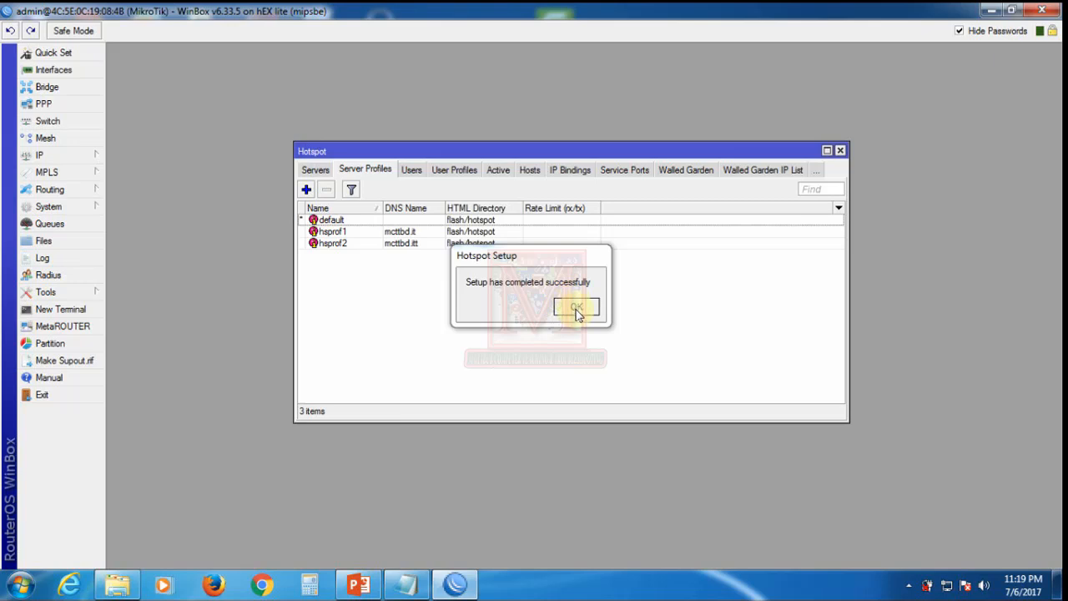
left_click(575, 308)
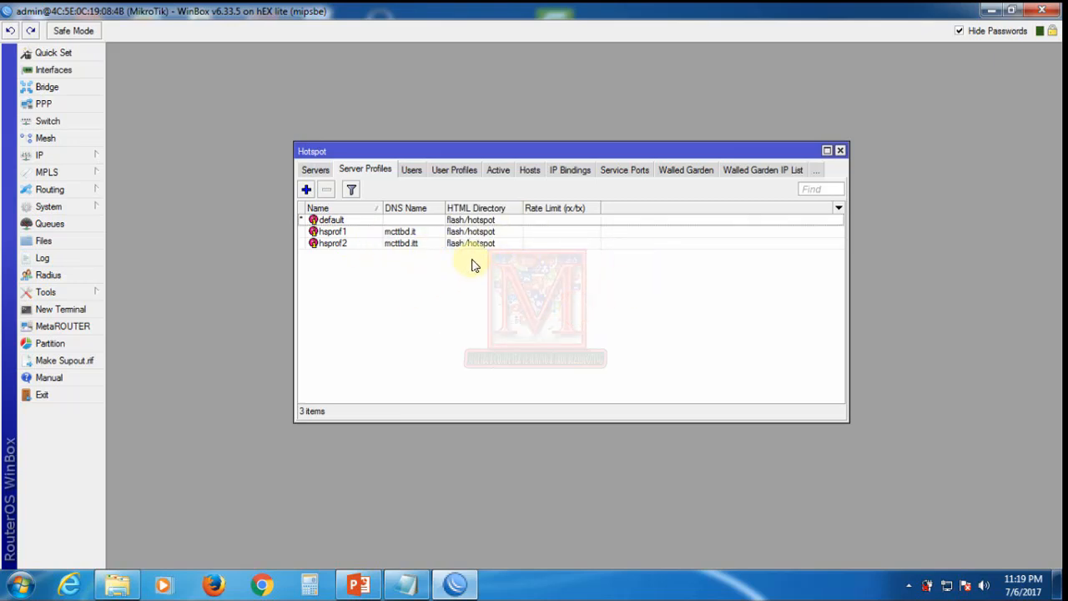
left_click(316, 169)
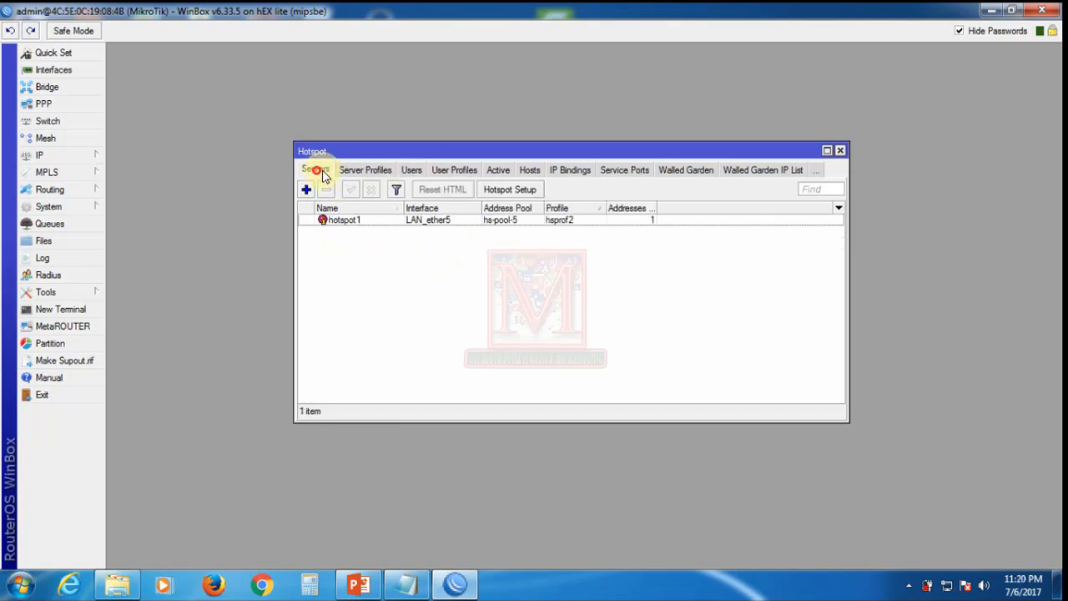
left_click(373, 220)
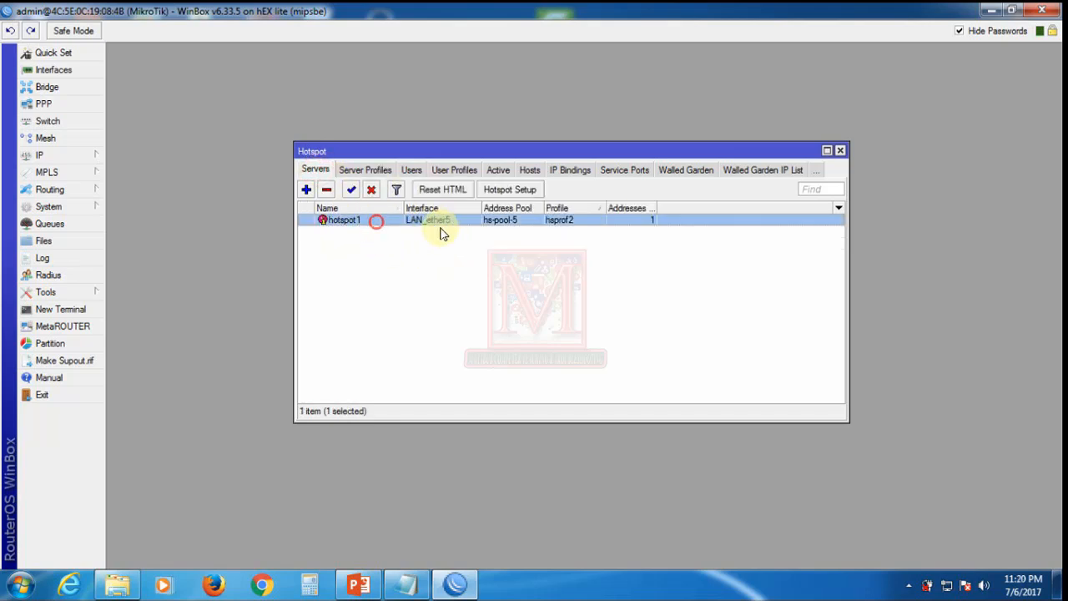
left_click(370, 171)
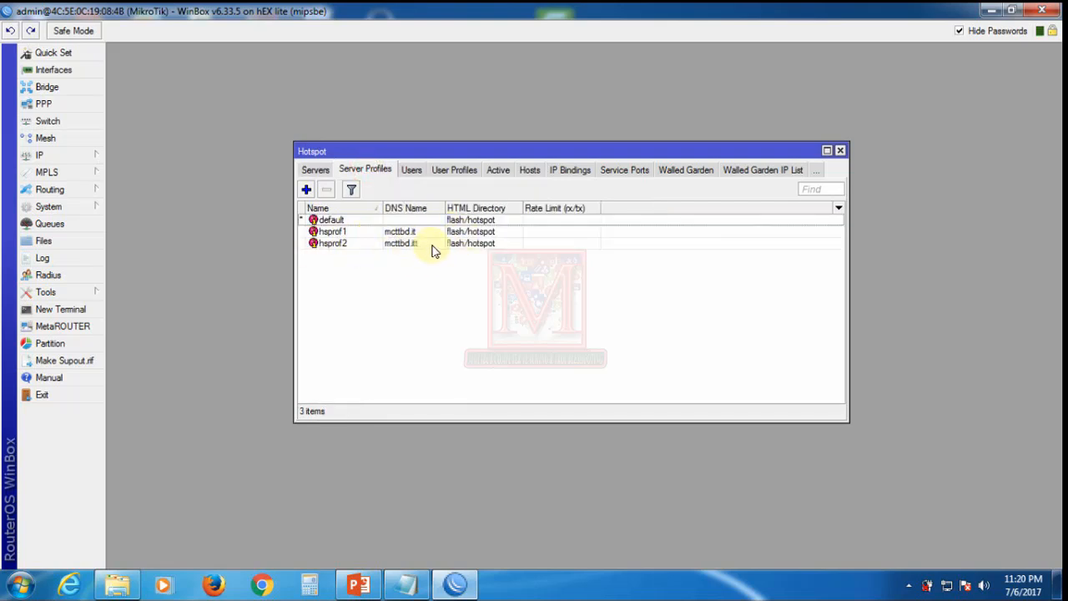
left_click(471, 246)
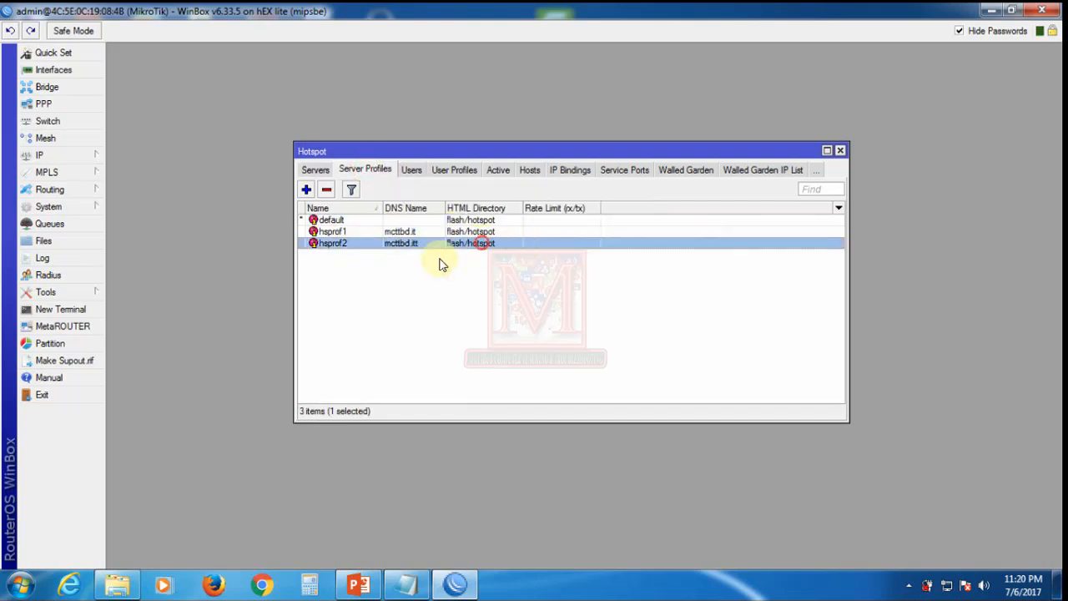
double_click(390, 247)
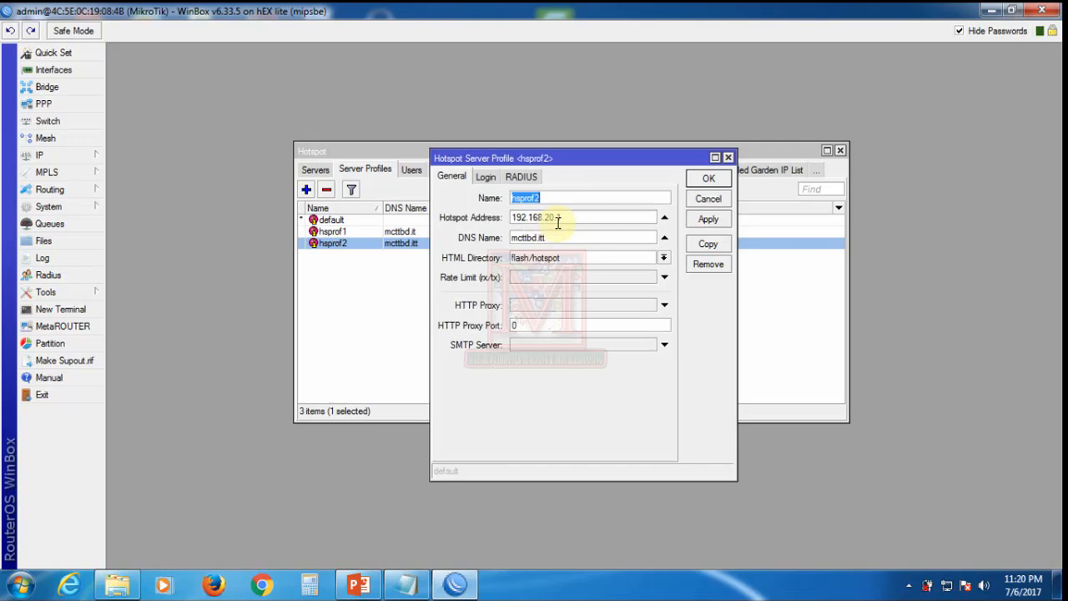
left_click(707, 205)
double_click(358, 231)
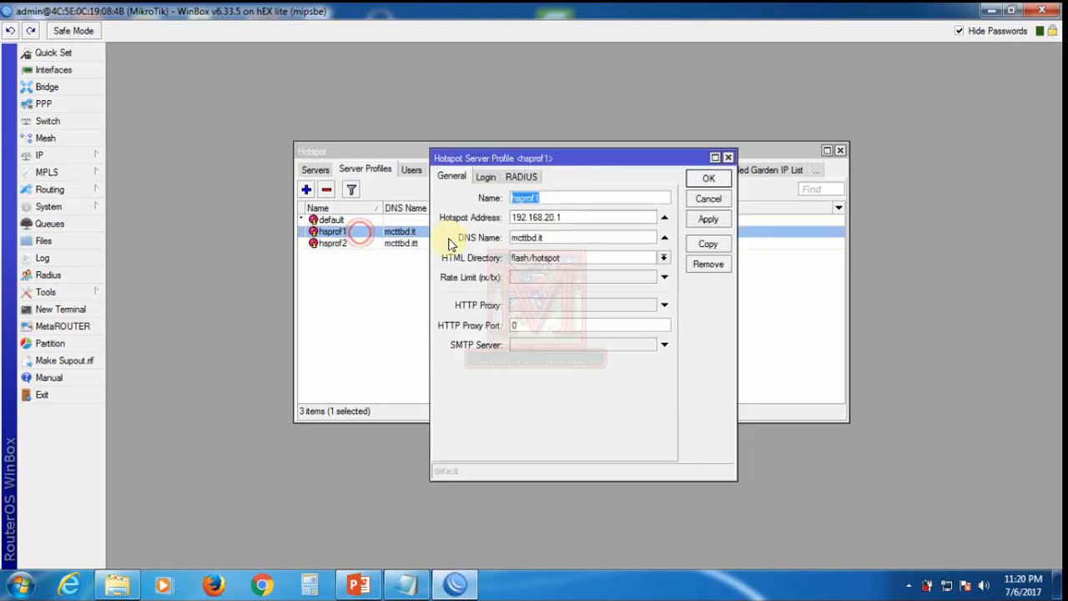
left_click(716, 201)
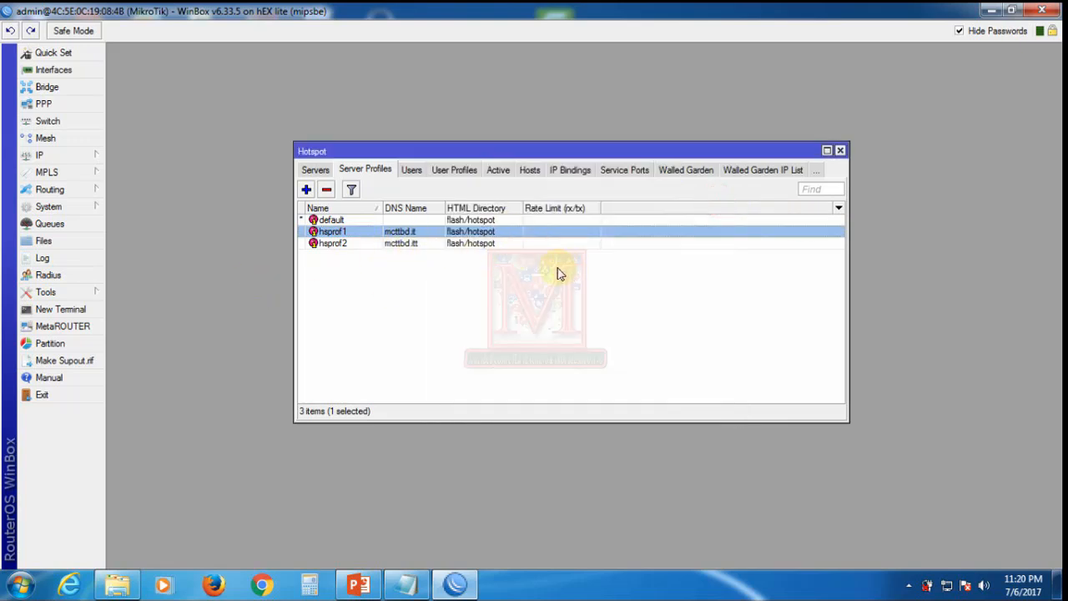
left_click(386, 255)
left_click(346, 243)
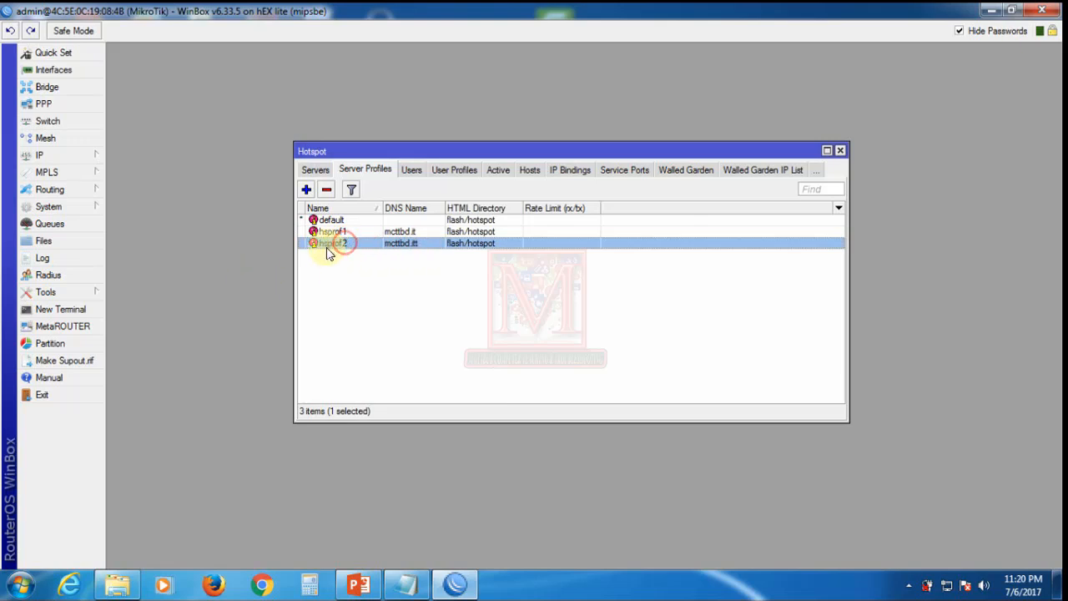
Step: Remove hsprof2, leaving default and hsprof1, and view the hotspot user profiles
left_click(326, 191)
left_click(418, 274)
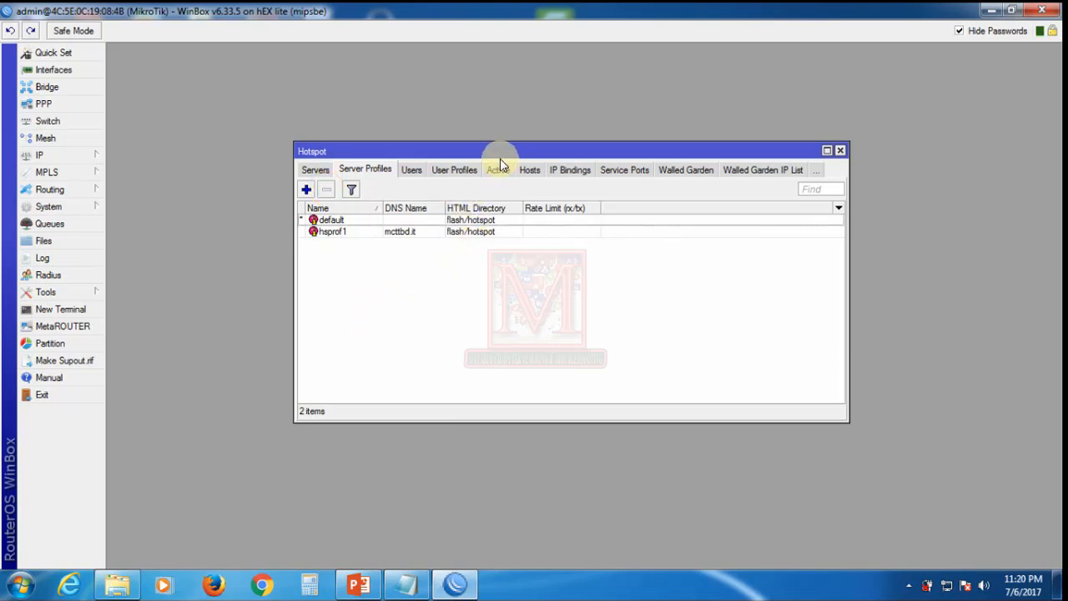
left_click(453, 169)
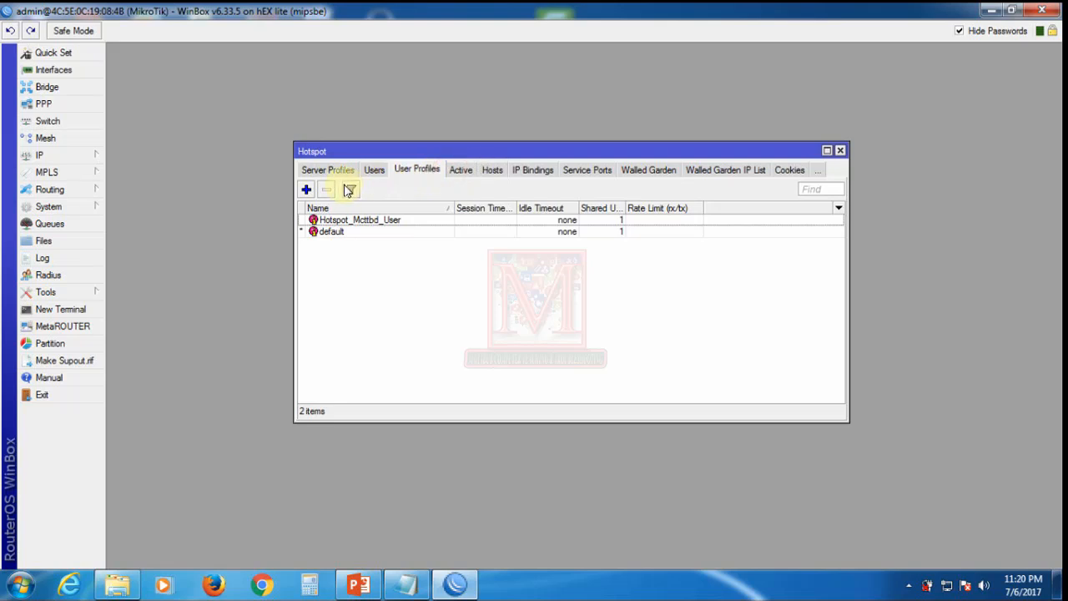
left_click(311, 171)
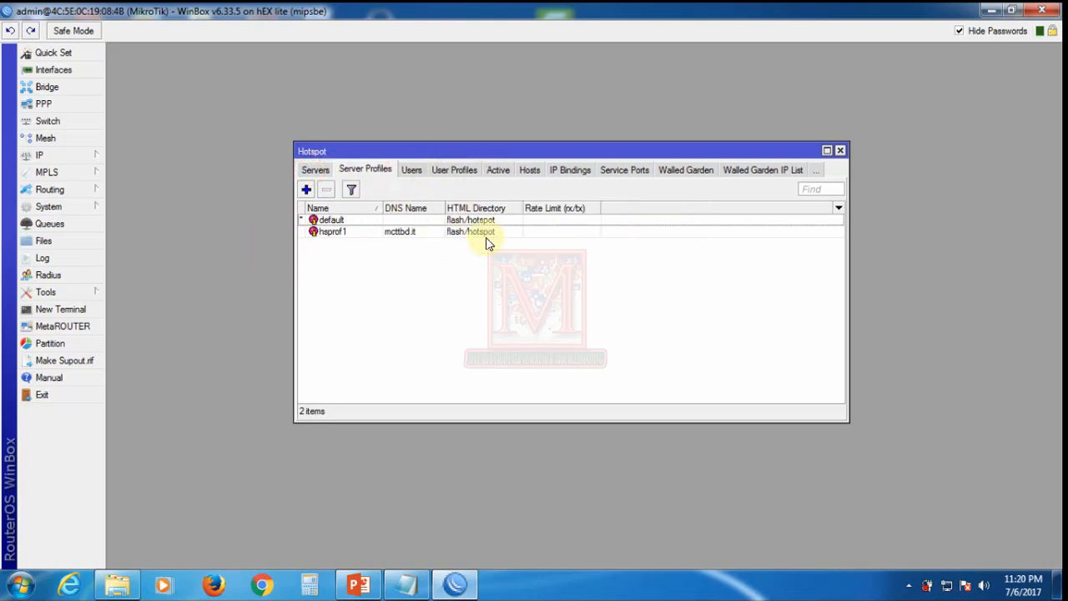
left_click(456, 173)
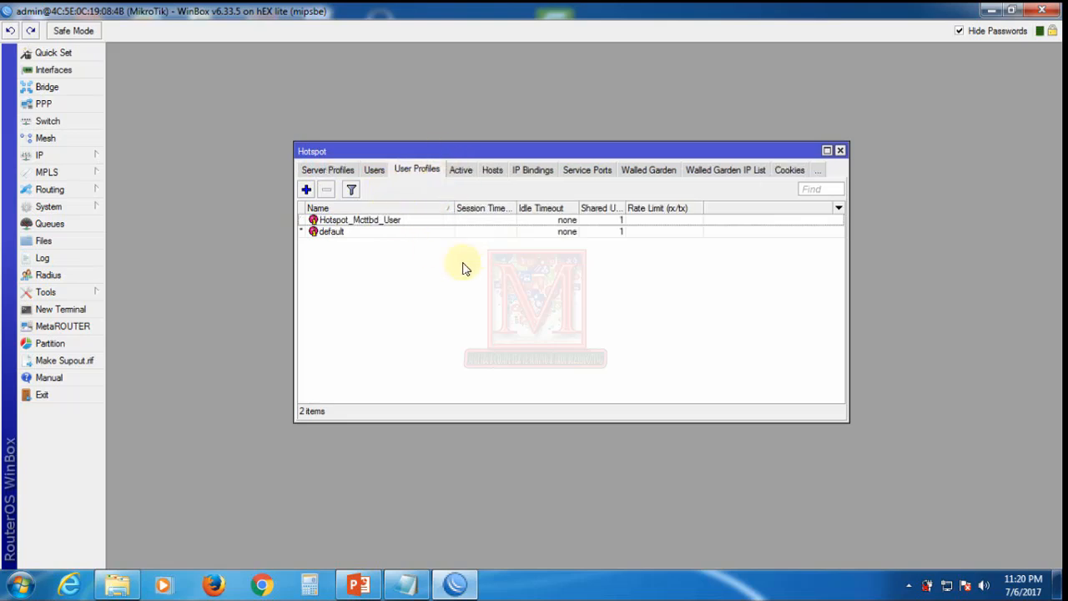
left_click(414, 587)
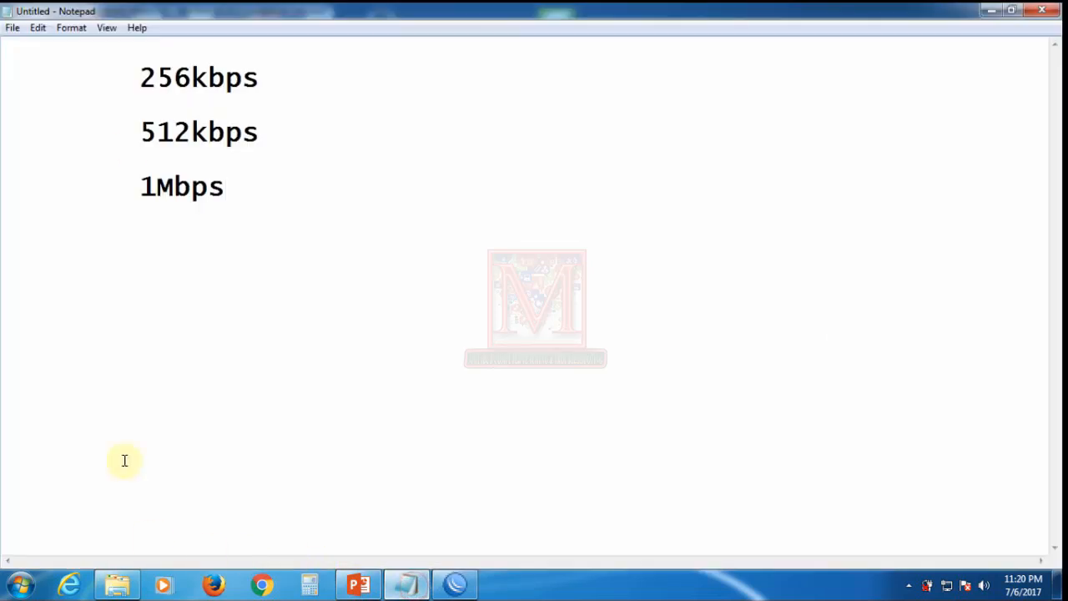
Step: Highlight the 256kbps, 512kbps and 1Mbps rates in the notes, then return to WinBox
left_click_drag(146, 77, 310, 74)
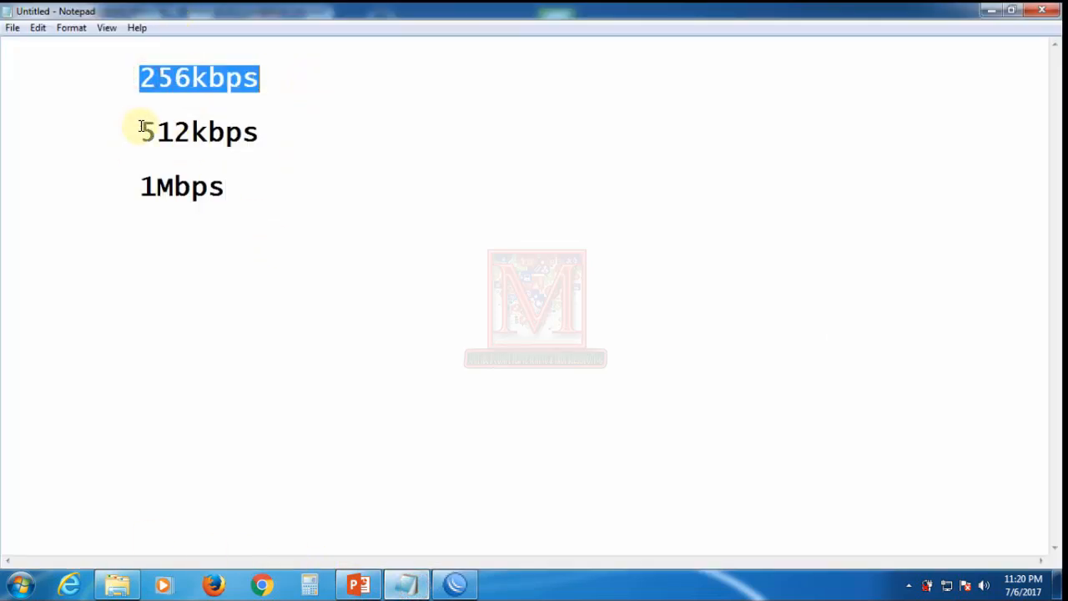
left_click_drag(141, 126, 310, 124)
left_click(270, 186)
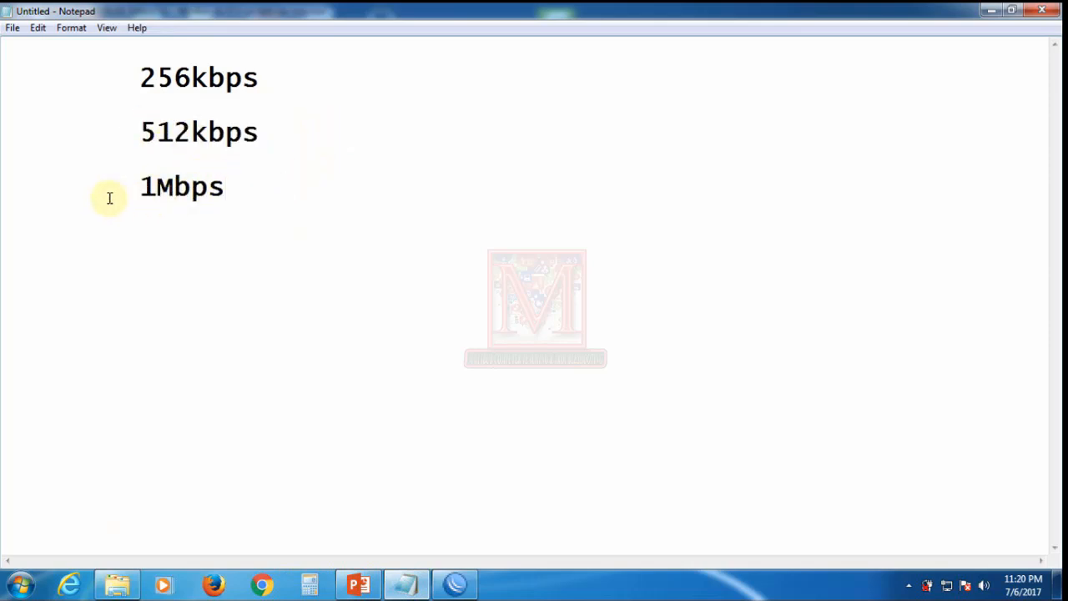
left_click_drag(137, 187, 292, 183)
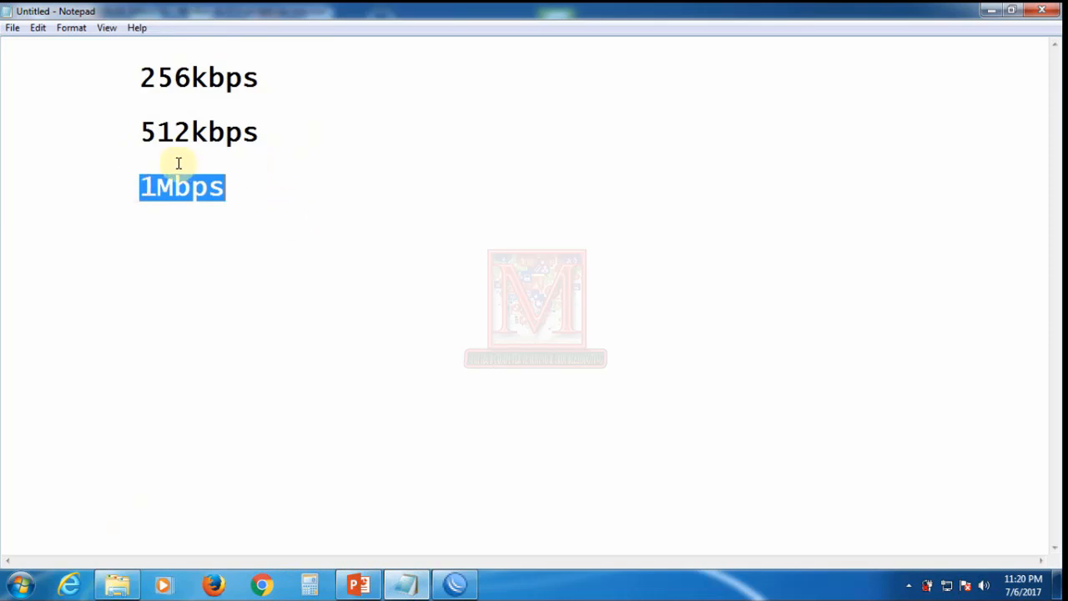
left_click(455, 583)
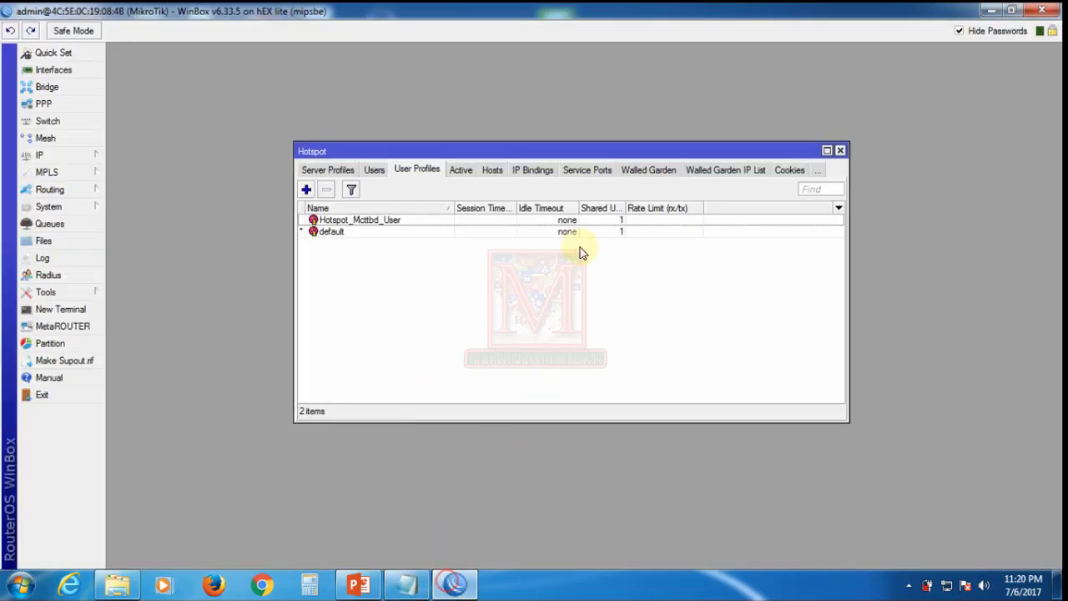
Step: Add a new hotspot user profile named 256kbps and check its address pool options
left_click(307, 191)
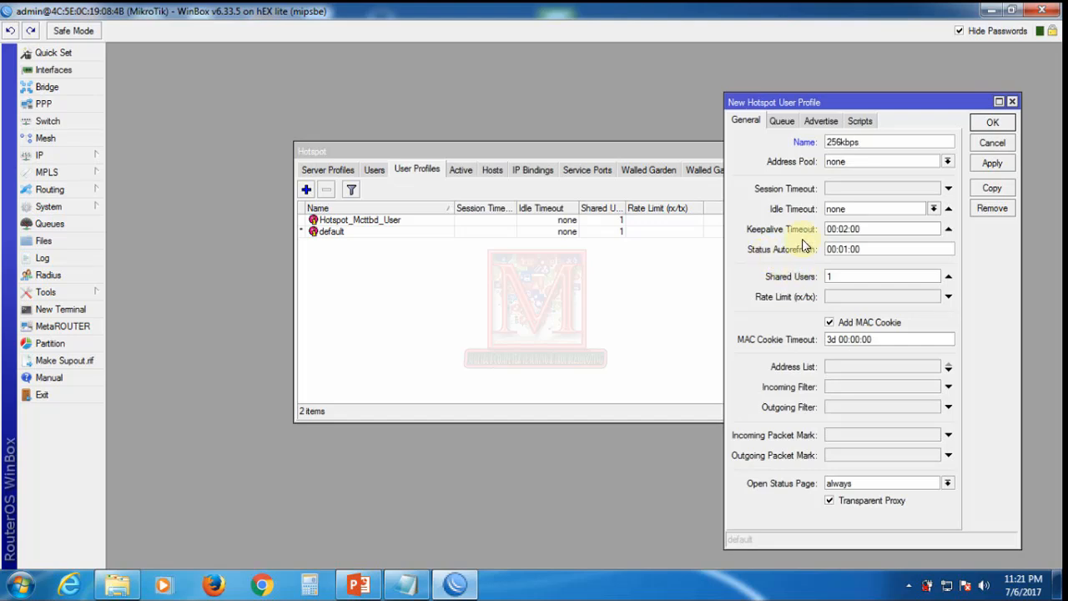
left_click_drag(853, 102, 561, 104)
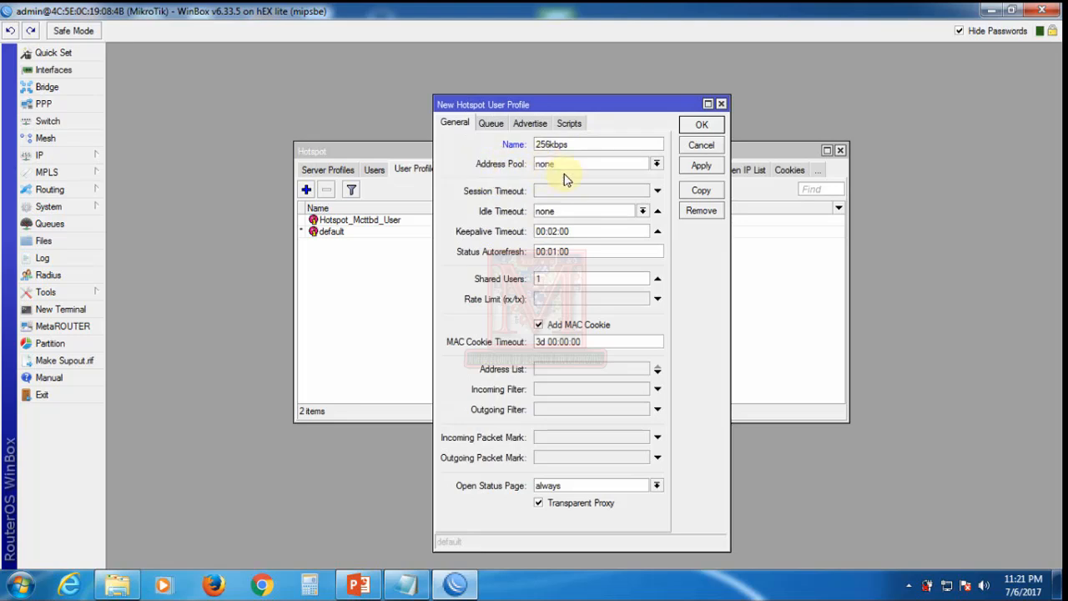
double_click(569, 144)
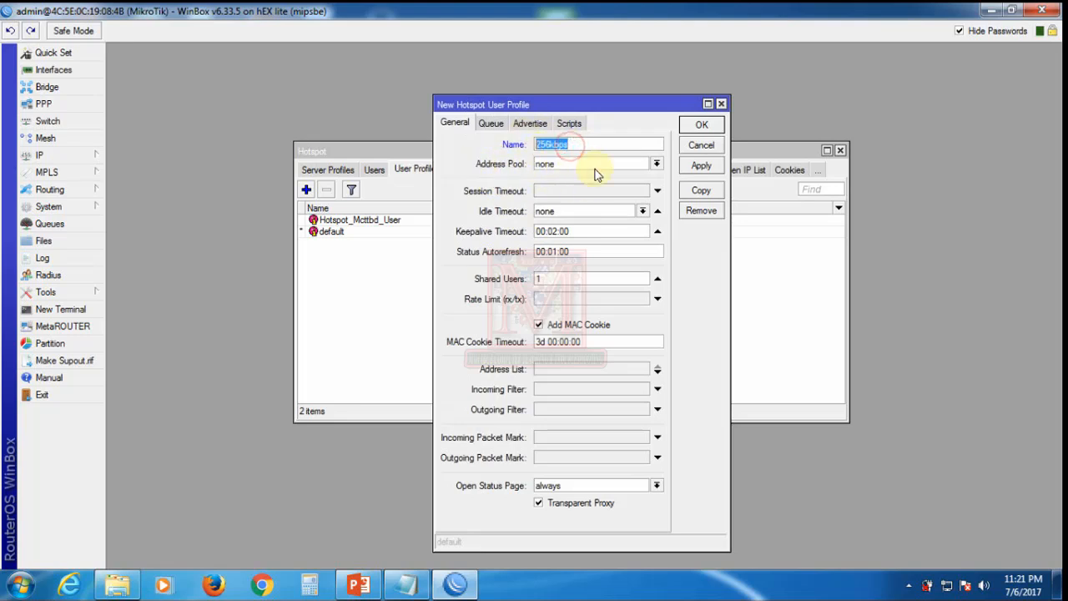
left_click(656, 165)
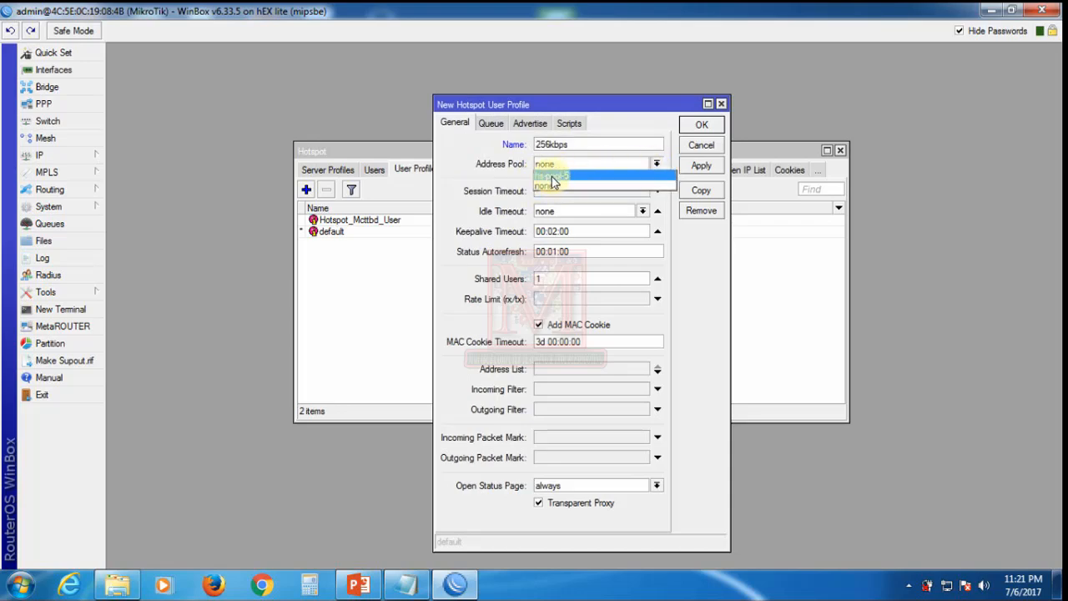
left_click(321, 278)
left_click_drag(567, 106, 843, 115)
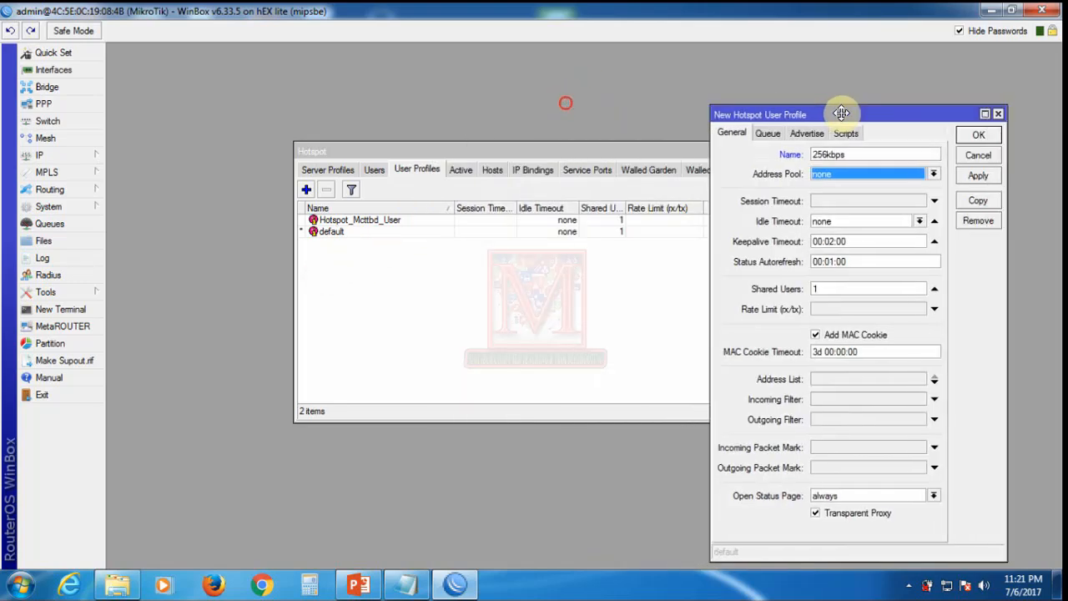
left_click(429, 296)
left_click(321, 170)
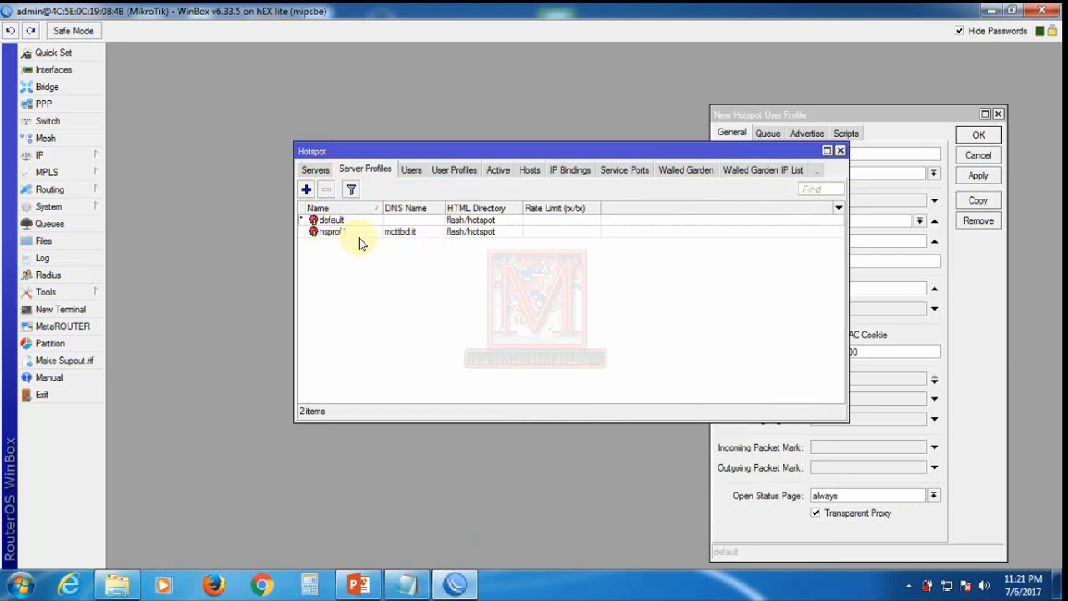
Step: Set the hotspot1 server's profile to hsprof1 and save it
left_click(317, 170)
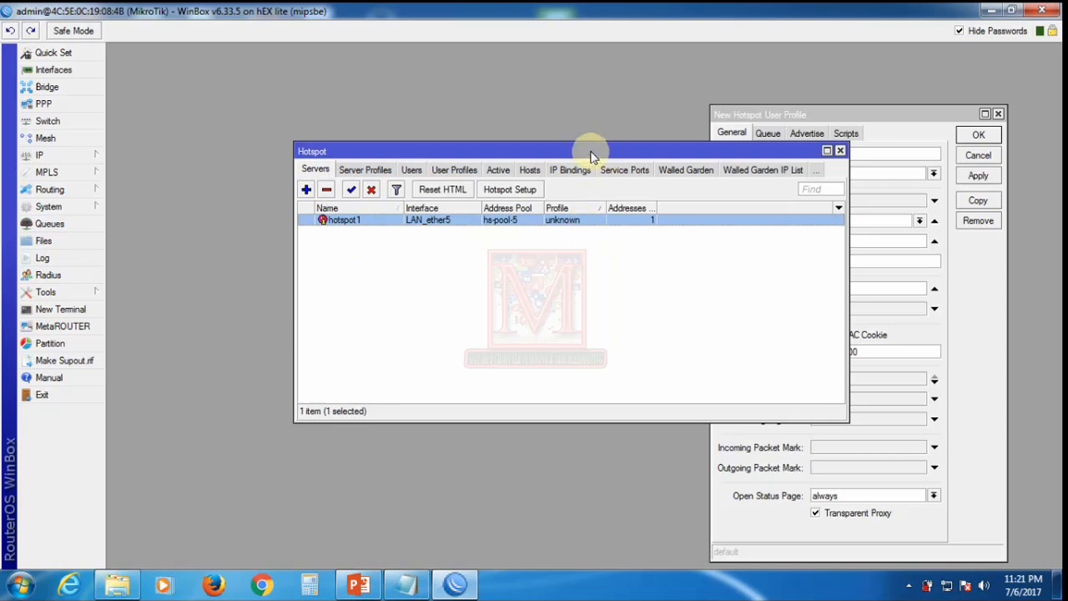
left_click_drag(592, 151, 416, 141)
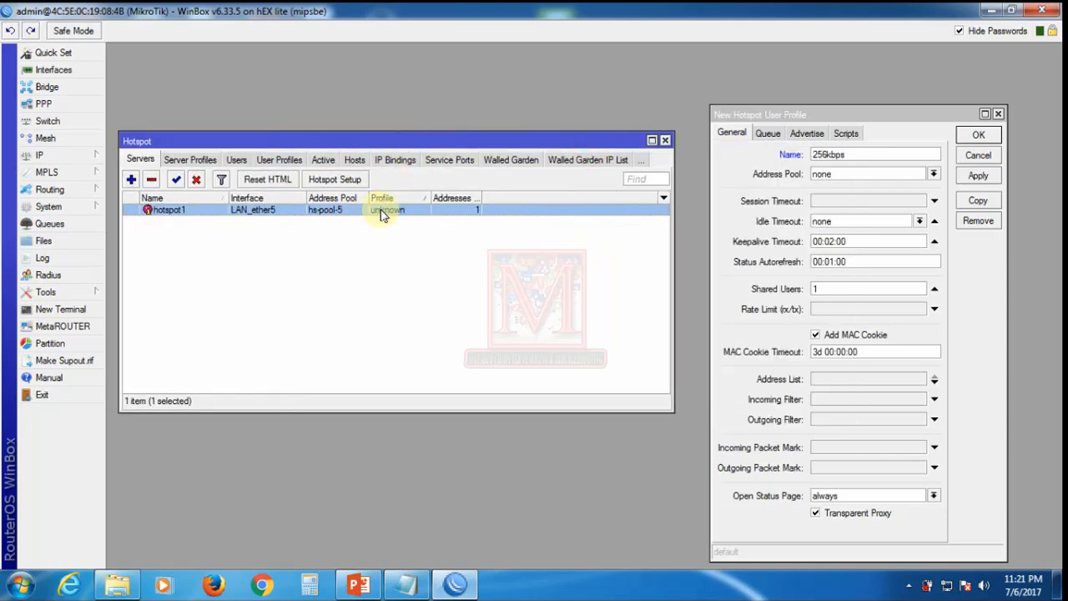
double_click(397, 211)
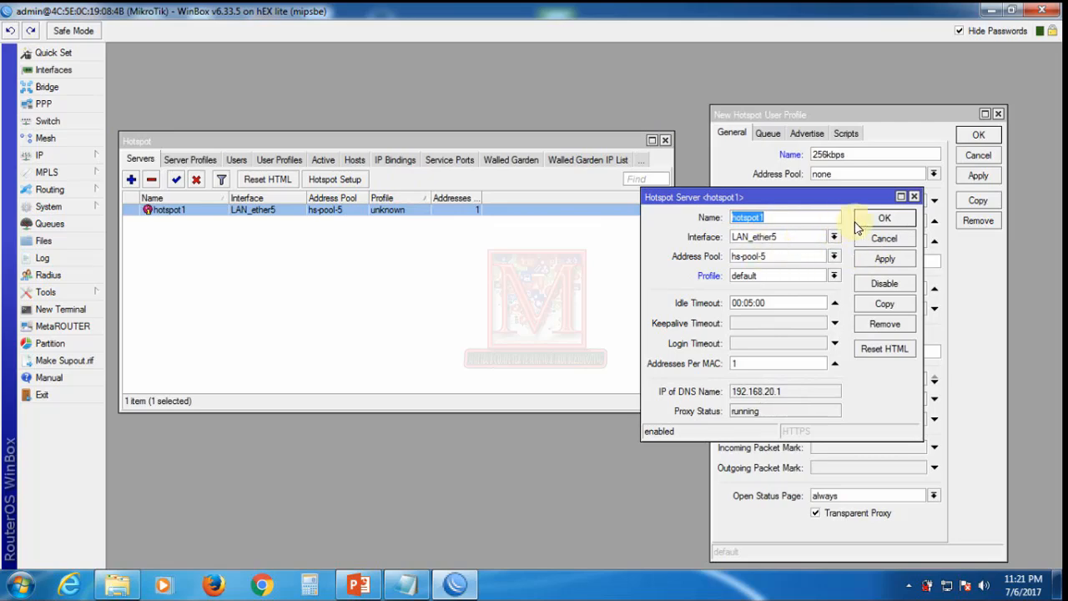
left_click(884, 262)
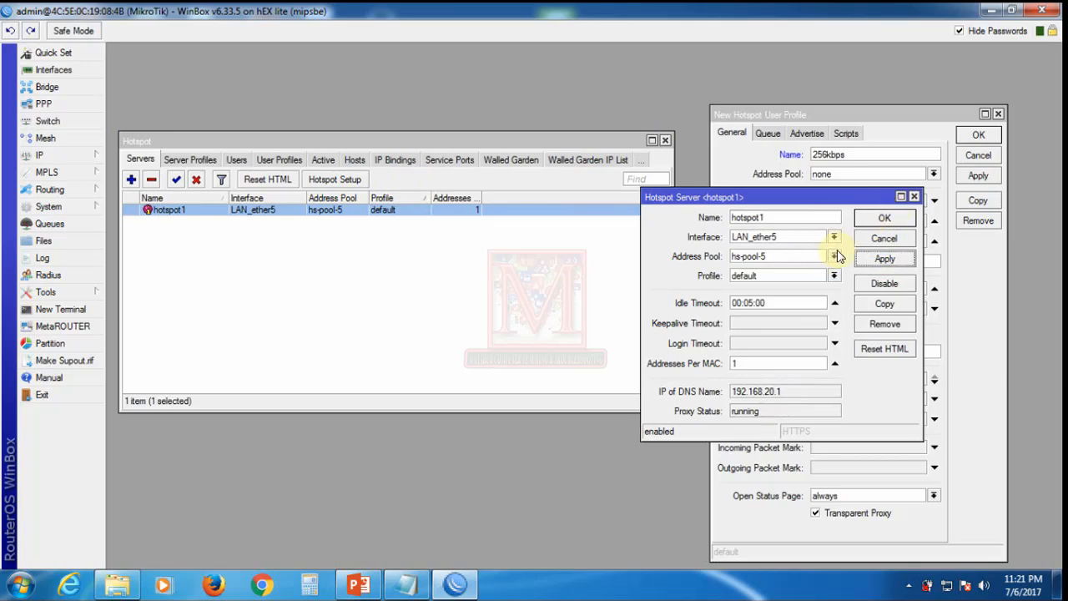
left_click(833, 276)
left_click(736, 296)
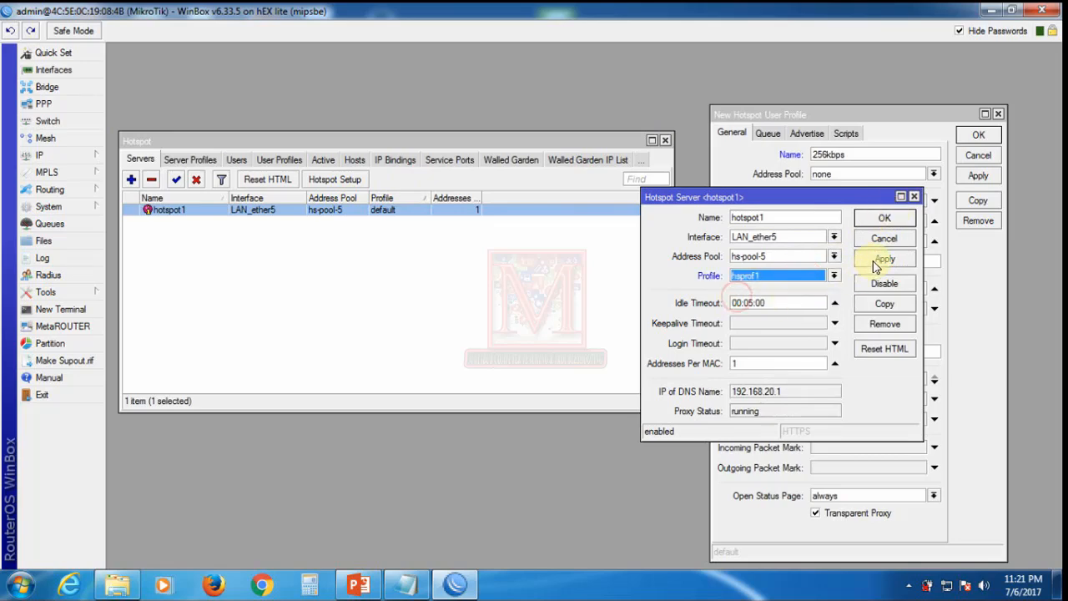
left_click(886, 216)
left_click(453, 253)
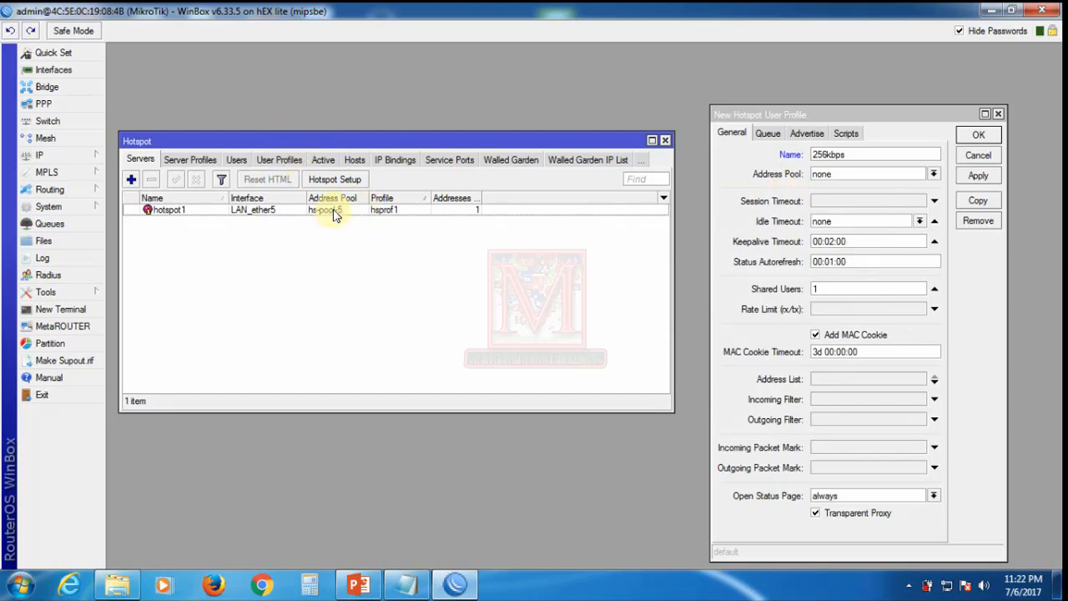
Step: Set the 256kbps user profile's address pool to hs-pool-5 and apply
left_click(847, 177)
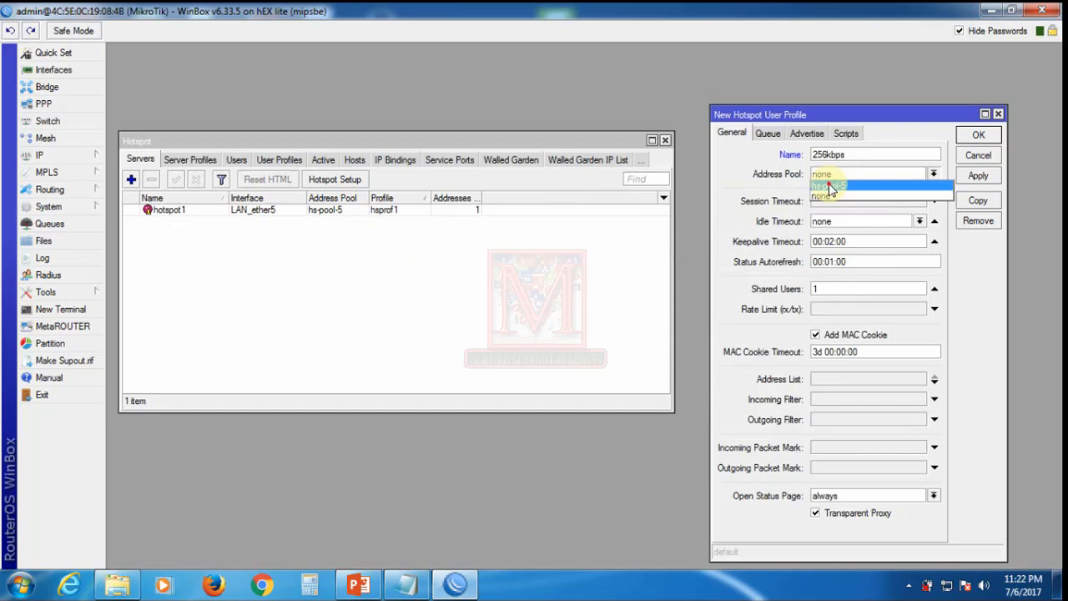
left_click(830, 185)
left_click(978, 178)
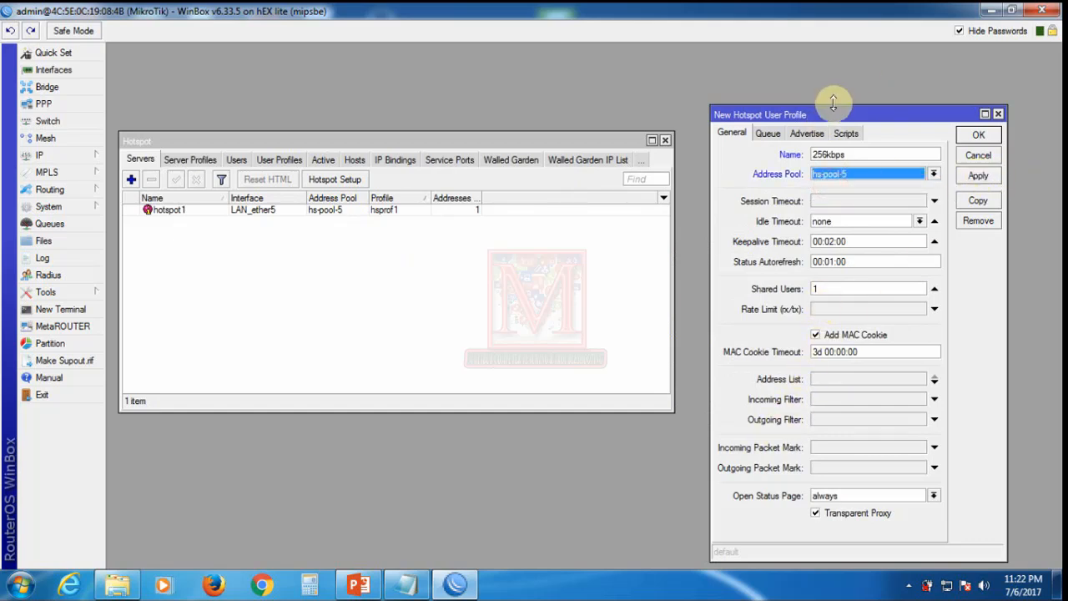
left_click_drag(824, 111, 615, 103)
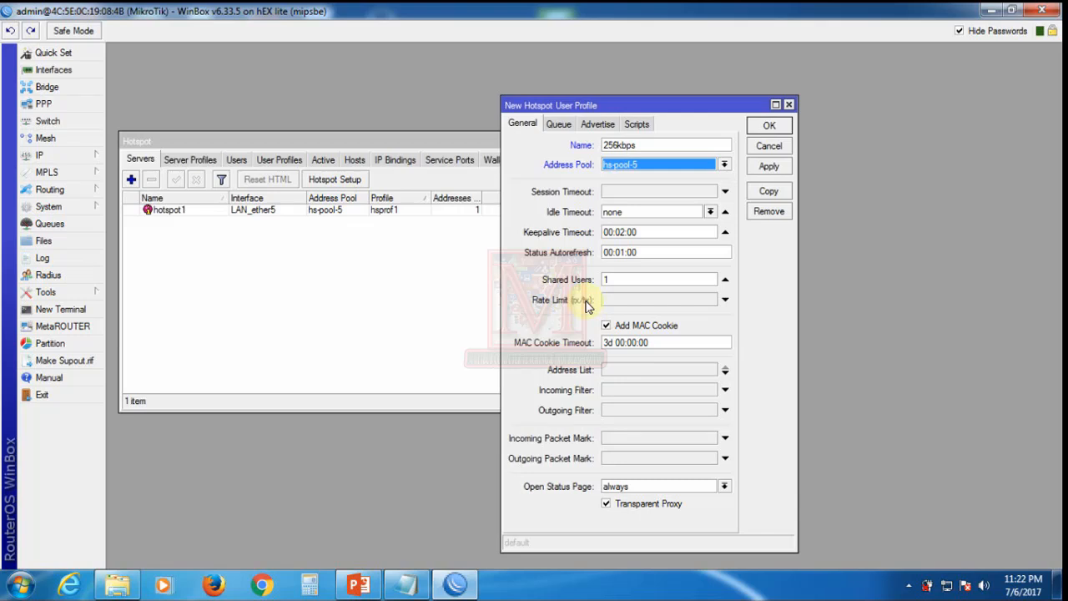
left_click(629, 301)
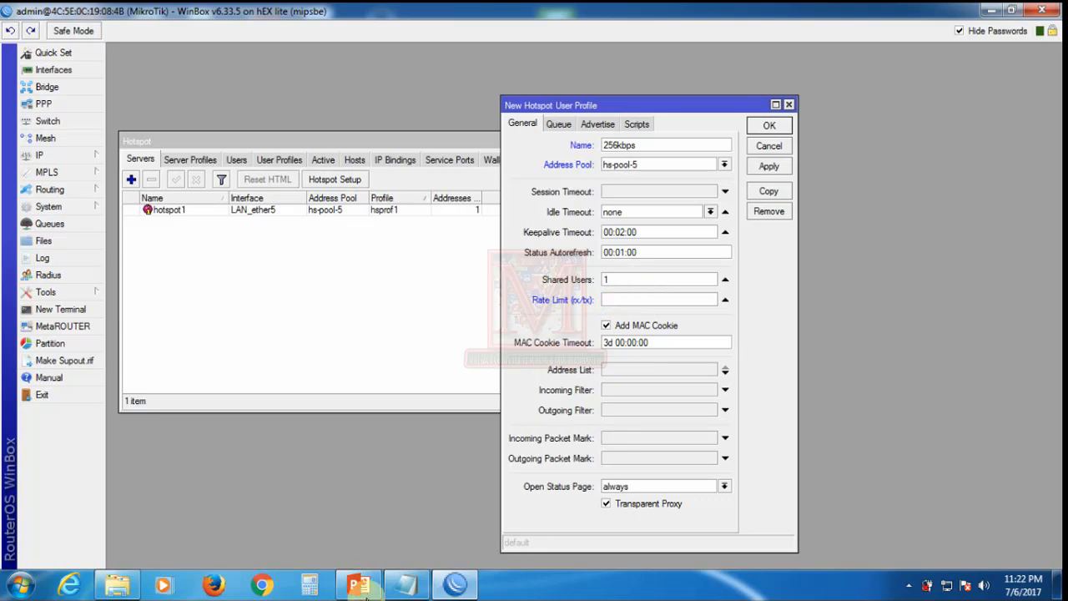
Step: Review the 1000 and 1 k conversions on PowerPoint slide 2, then minimise the presentation
mouse_move(409, 590)
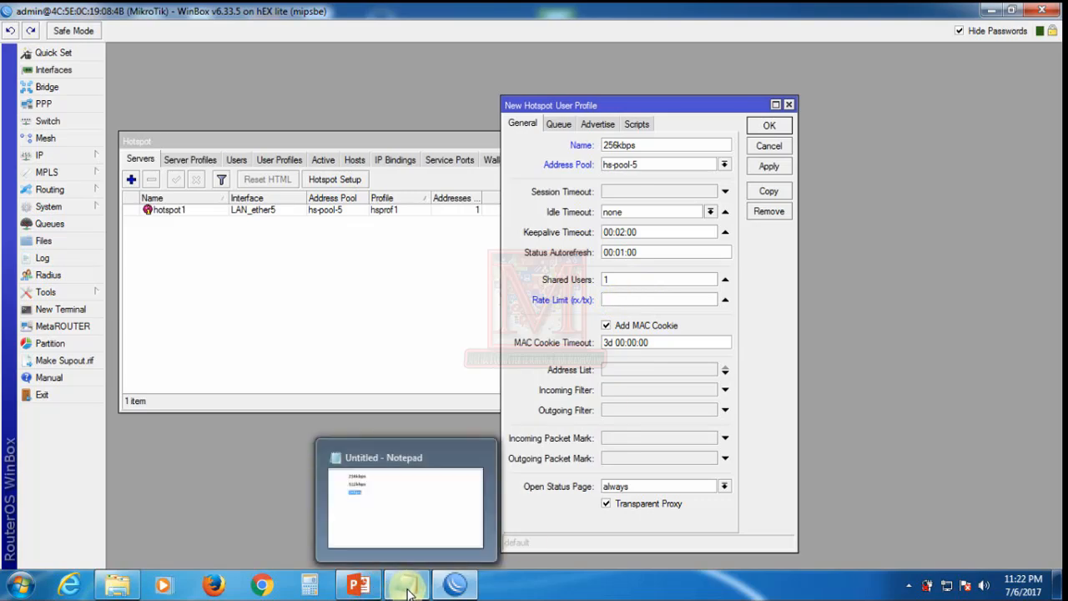
left_click(359, 585)
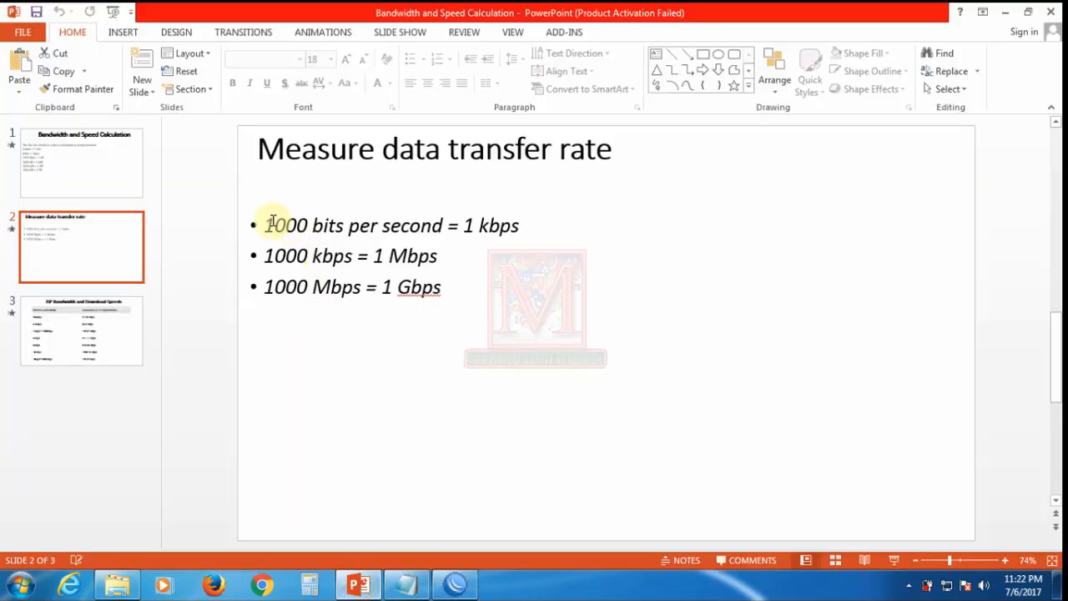
left_click_drag(264, 224, 307, 226)
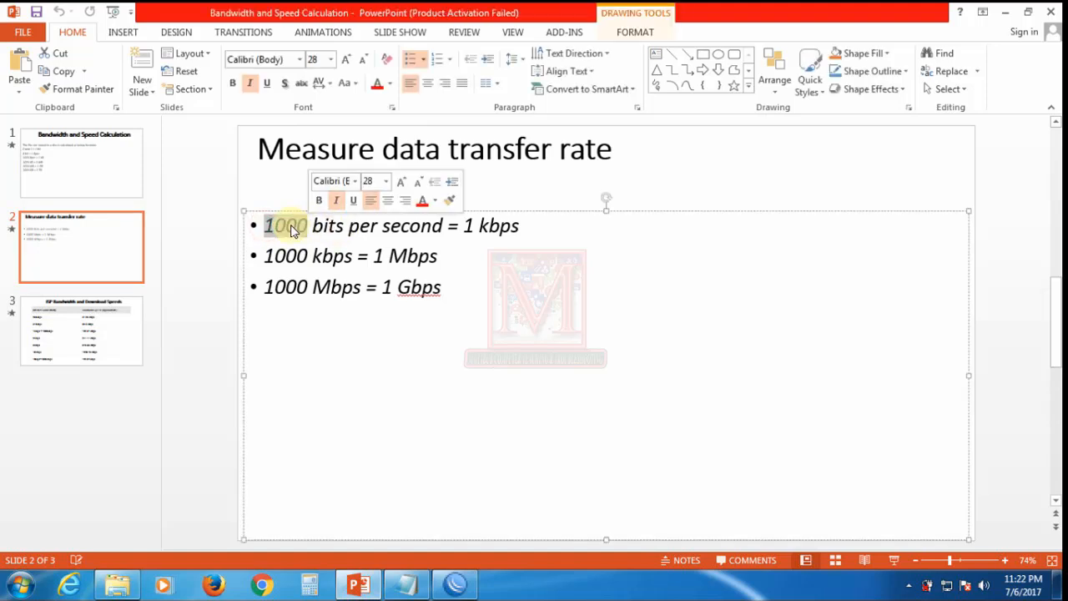
left_click(453, 240)
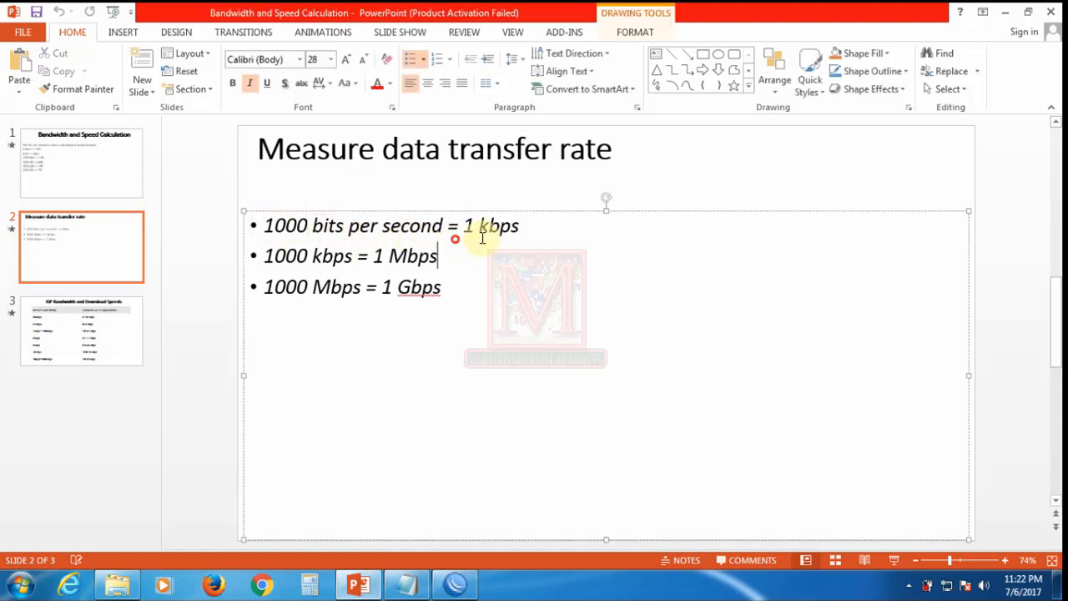
left_click_drag(462, 225, 489, 236)
left_click(464, 261)
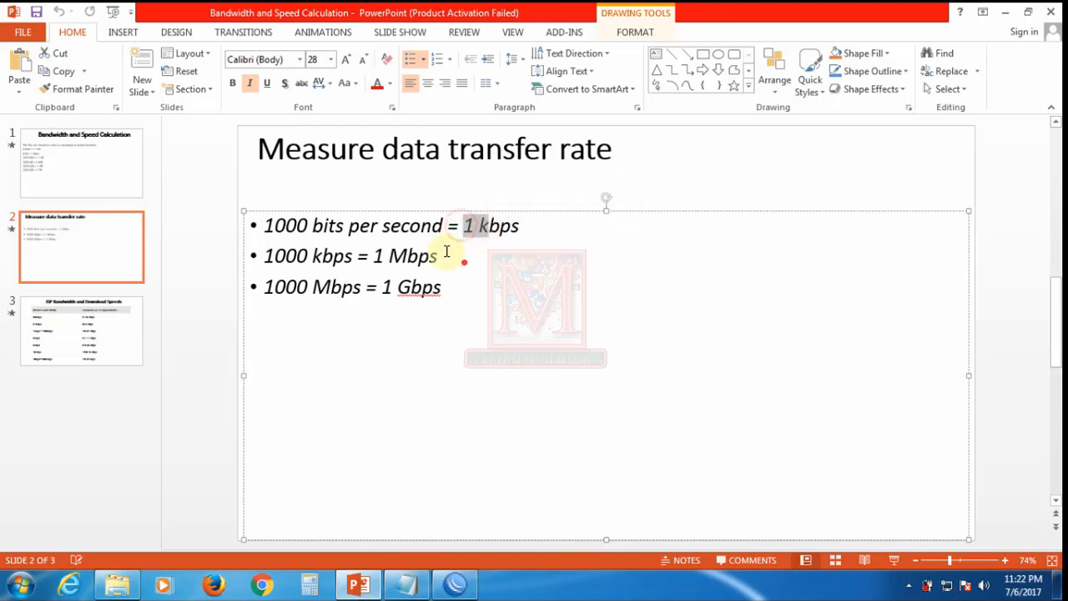
left_click(1005, 12)
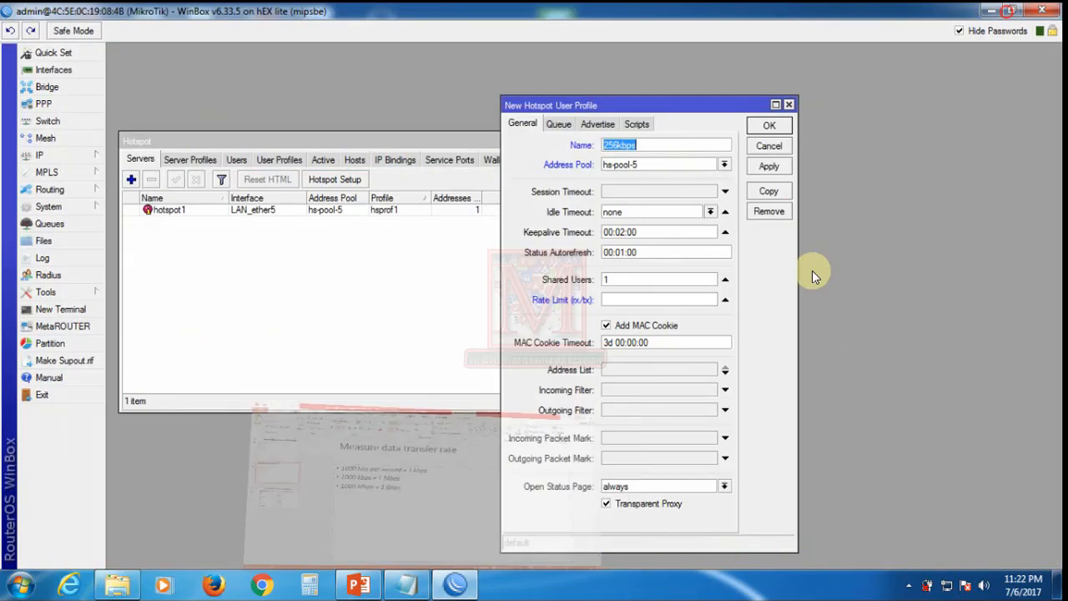
Step: Look up the 256kbps rate in the Notepad notes and begin editing the profile's Rate Limit
left_click(406, 584)
left_click_drag(133, 76, 269, 77)
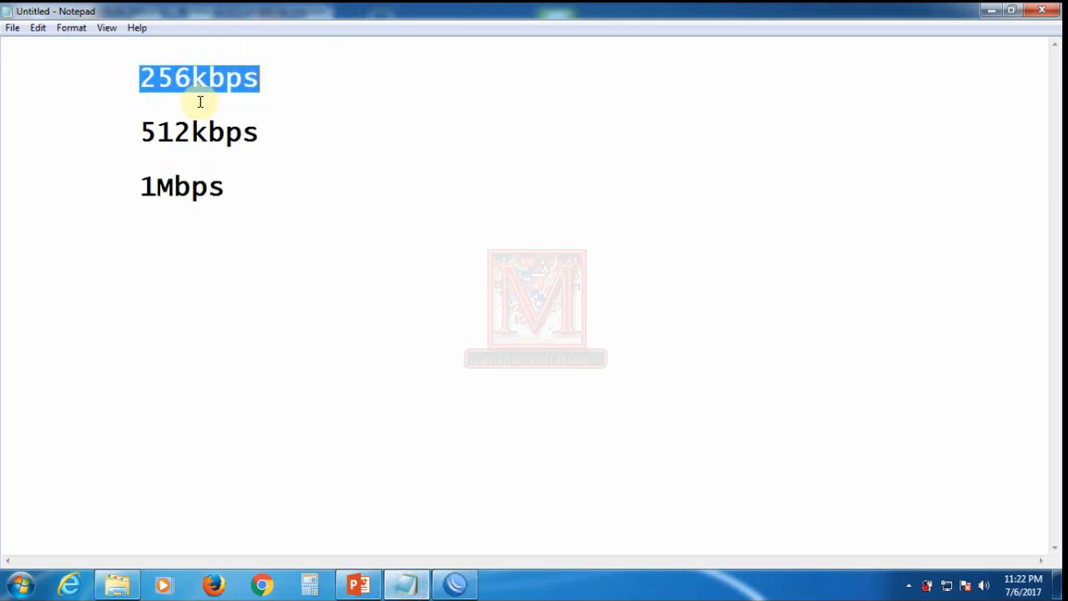
left_click(141, 76)
left_click_drag(141, 77, 186, 79)
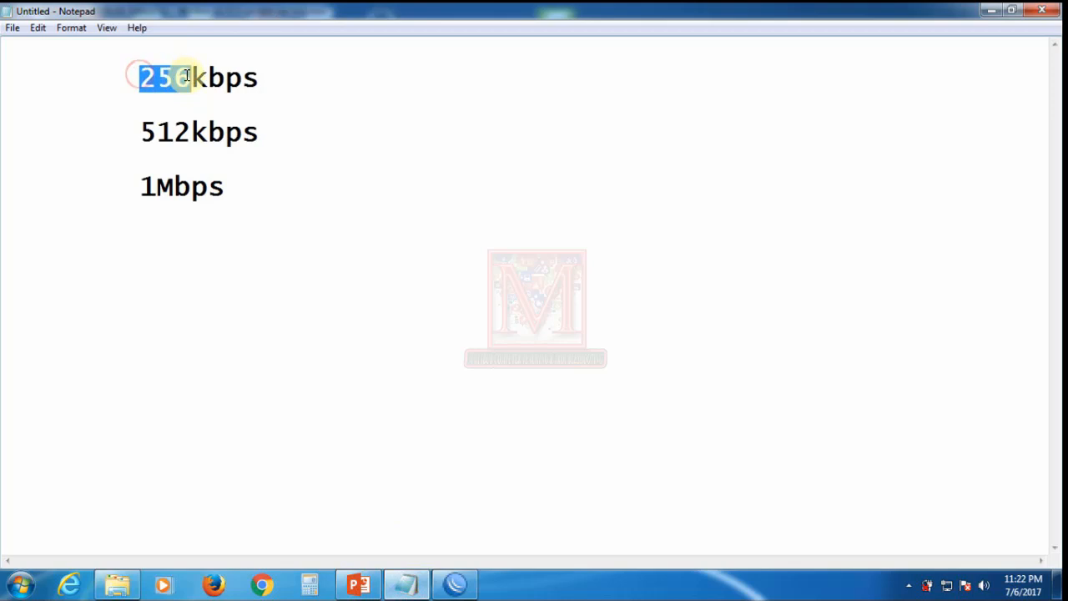
left_click(455, 584)
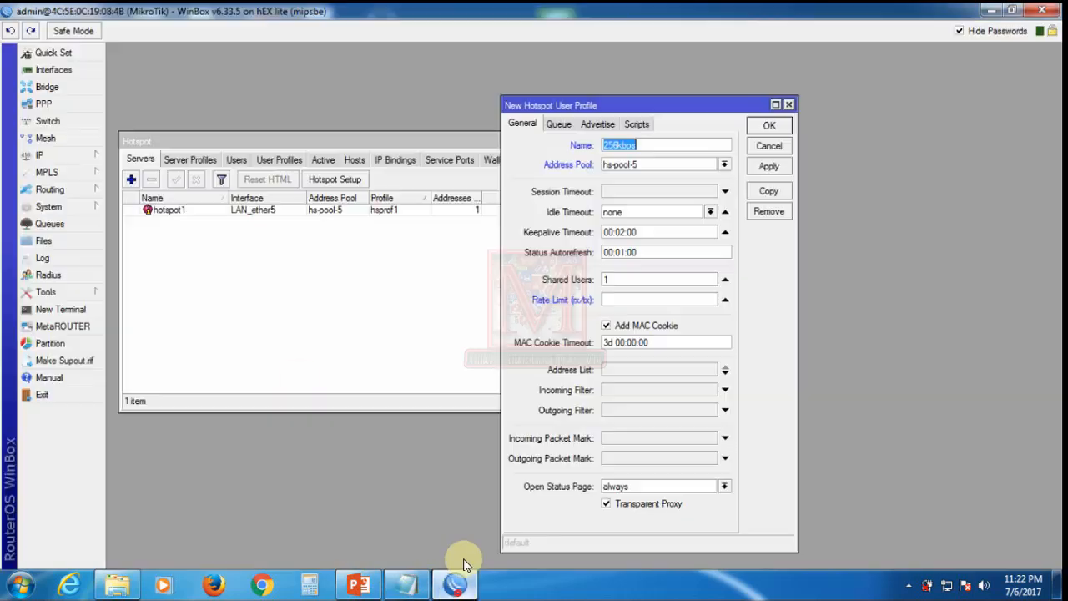
left_click(613, 299)
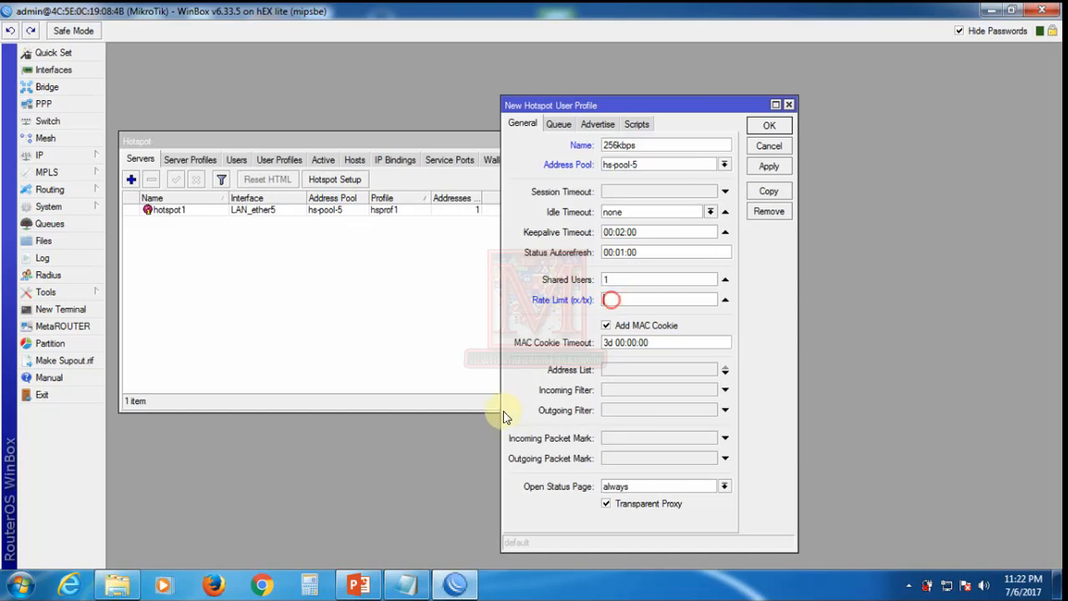
Step: Compute 256 × 1000 = 256000 in Calculator
left_click(313, 584)
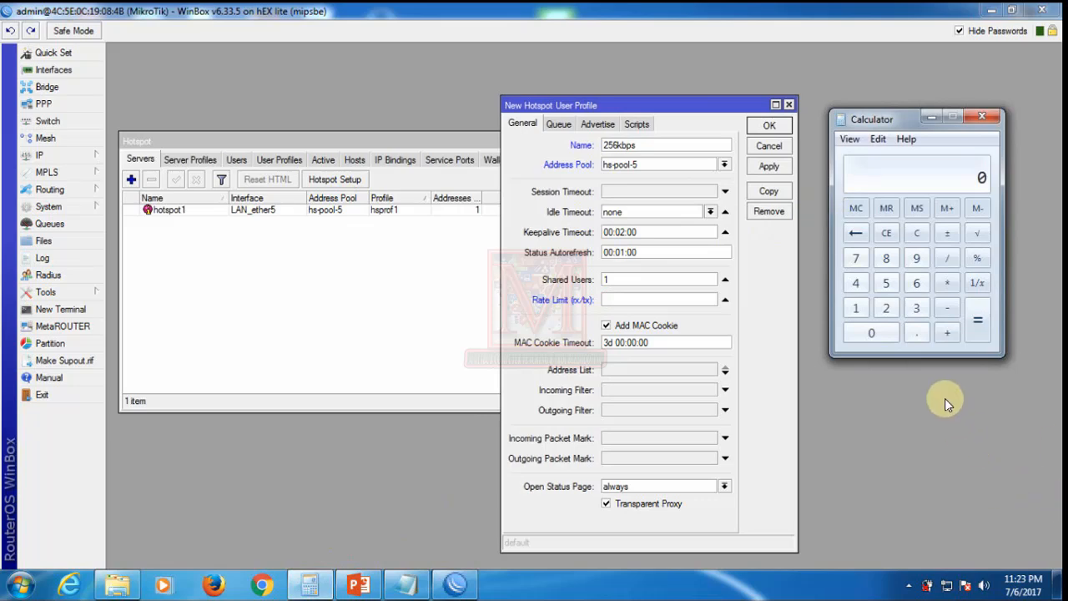
left_click(889, 309)
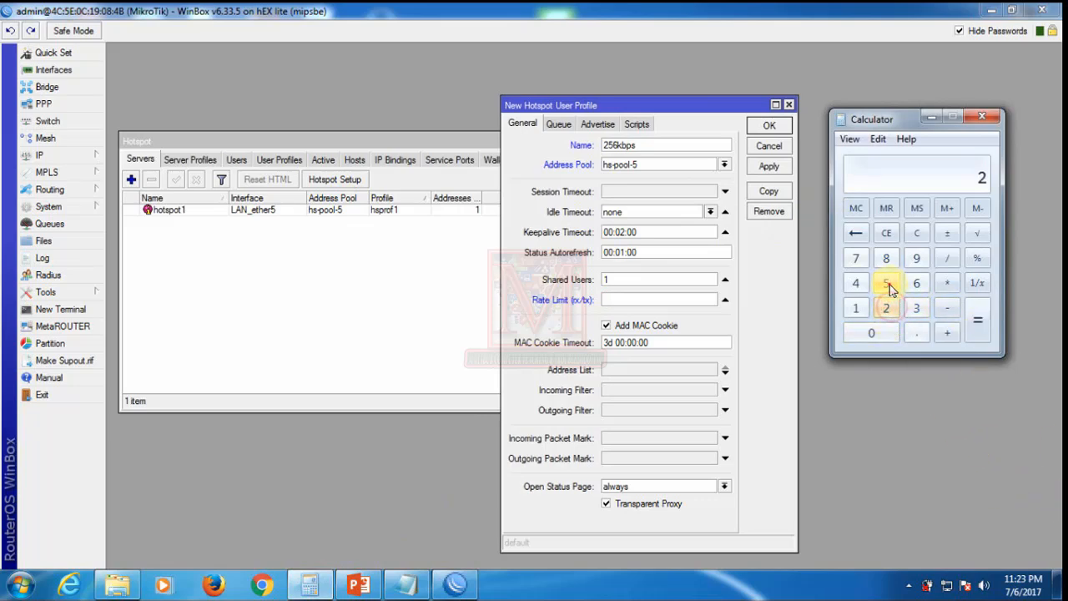
left_click(888, 284)
left_click(915, 283)
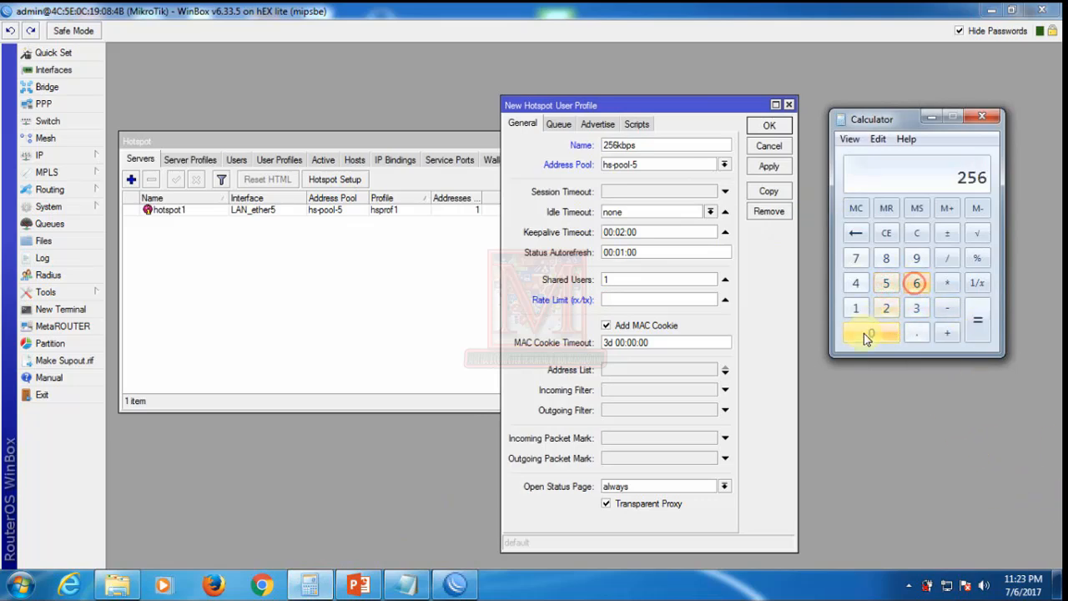
left_click(948, 285)
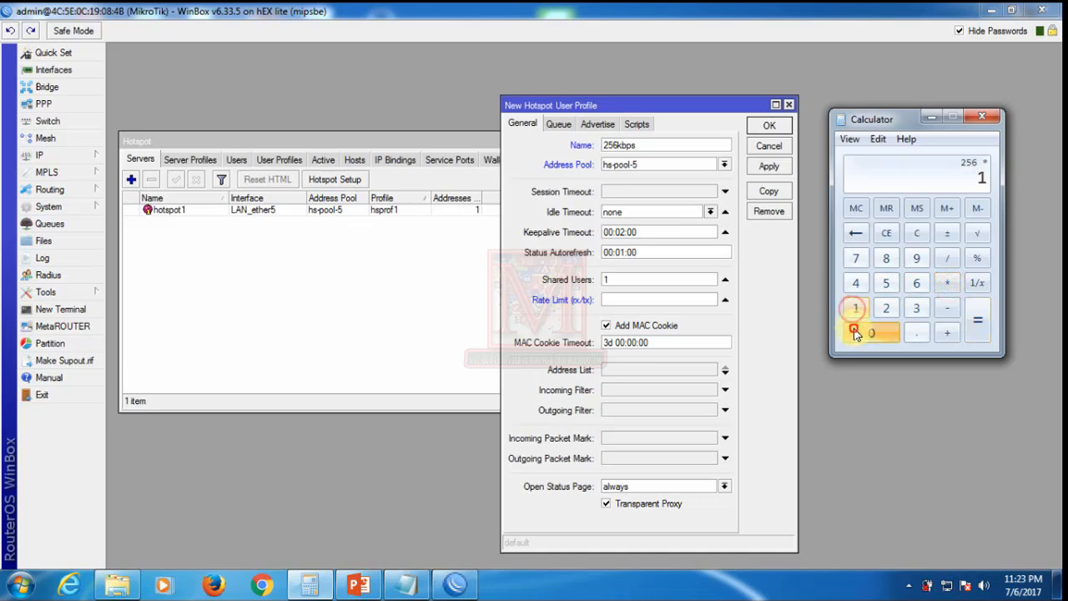
left_click(855, 332)
left_click(857, 333)
left_click(859, 334)
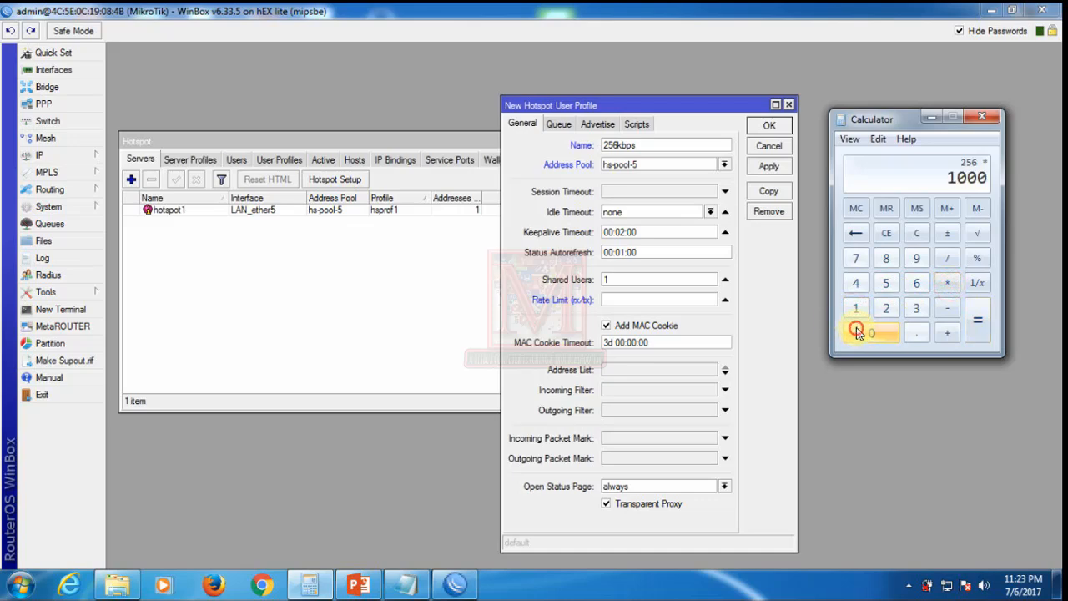
left_click(989, 332)
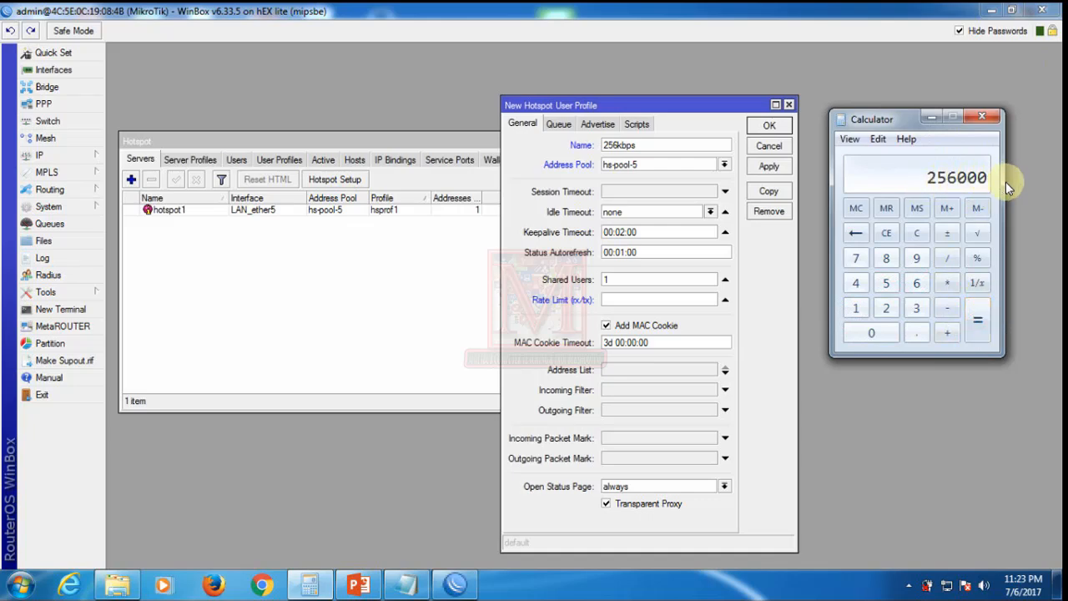
Step: Enter 256000/128000 as the 256kbps profile's rate limit and recheck the speed notes
left_click(636, 303)
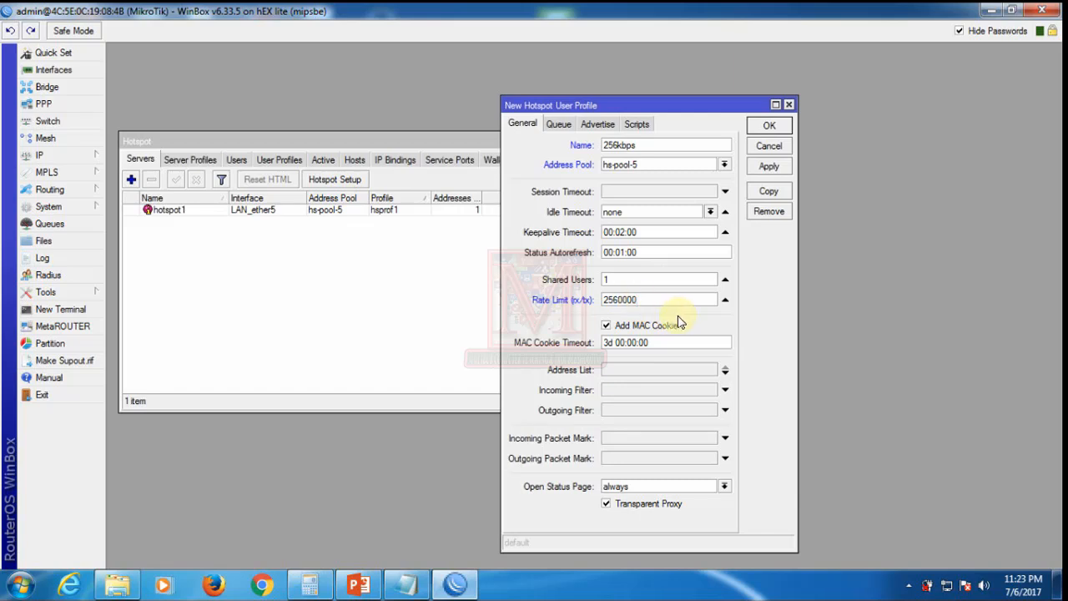
left_click(626, 300)
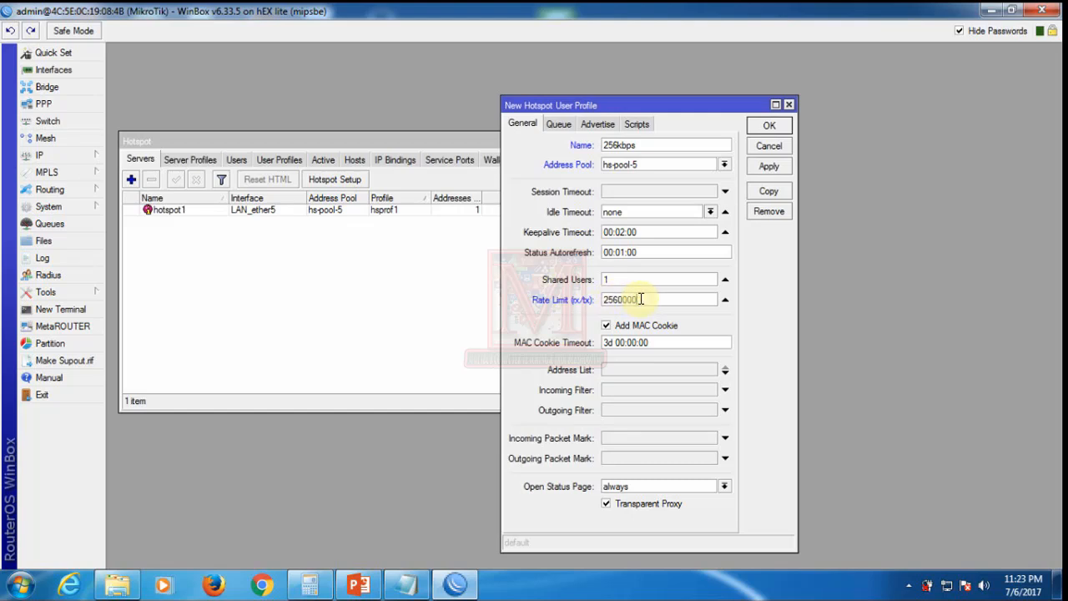
left_click(609, 302)
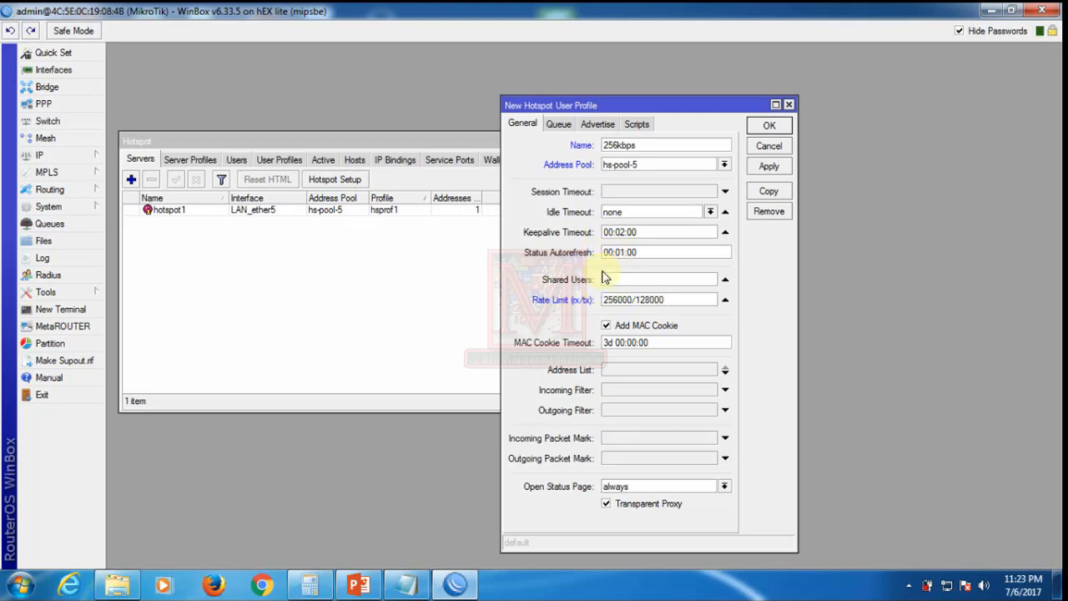
left_click(407, 584)
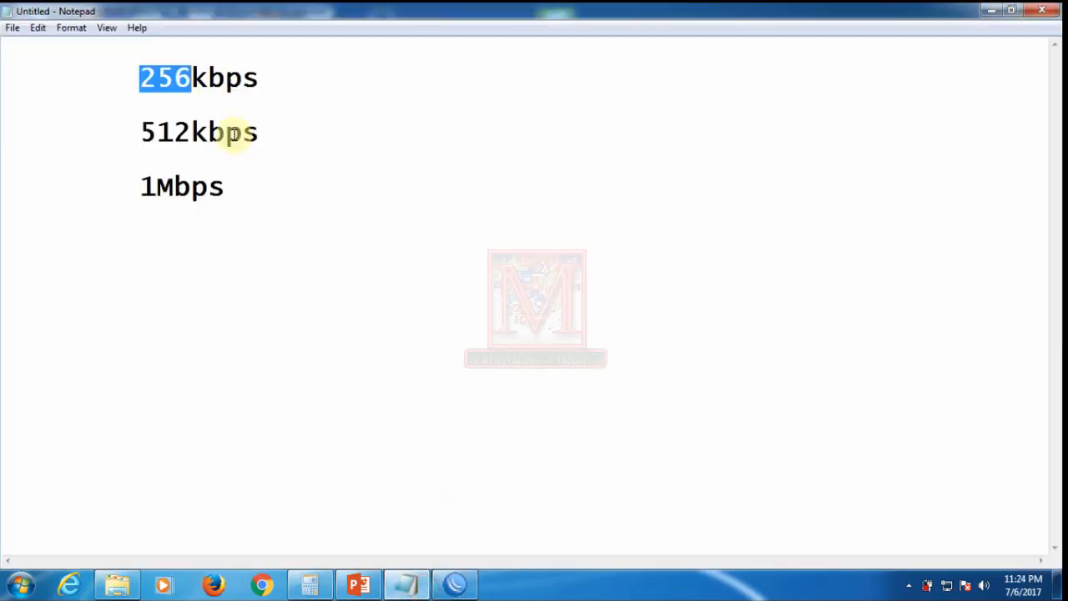
Step: Trim the rate limit to 256000, confirm Shared Users is 1, then apply and close the profile
left_click(457, 584)
left_click_drag(631, 300, 846, 286)
key("BackSpace")
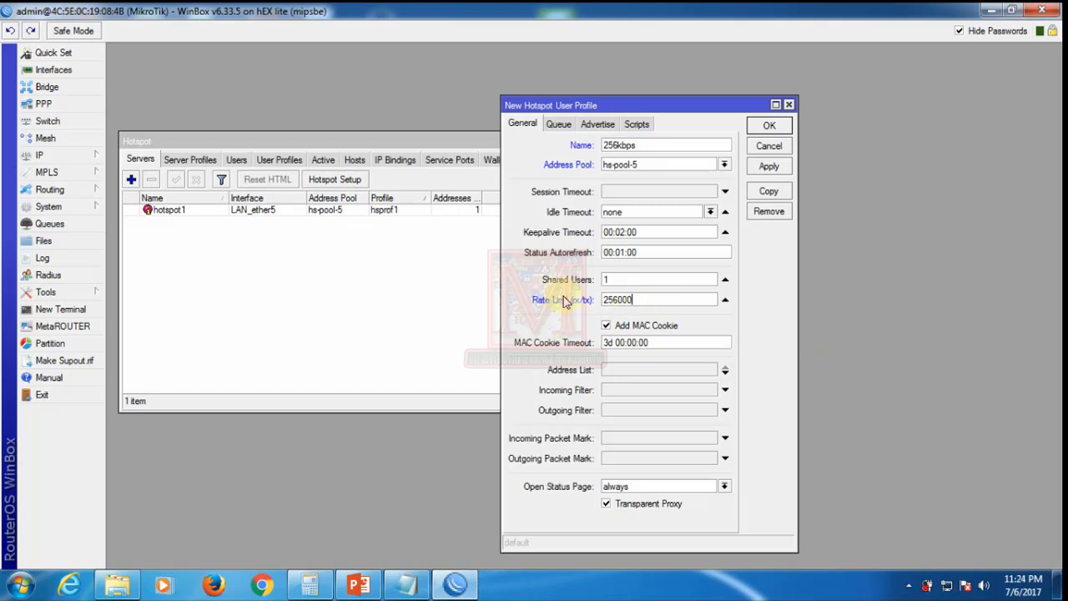
left_click(532, 285)
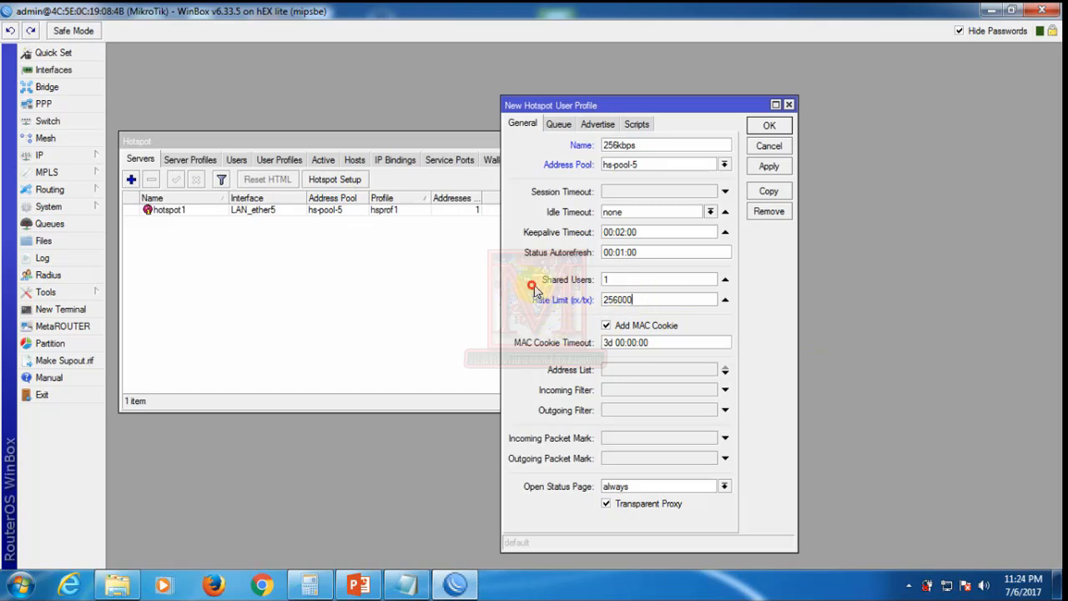
left_click(616, 284)
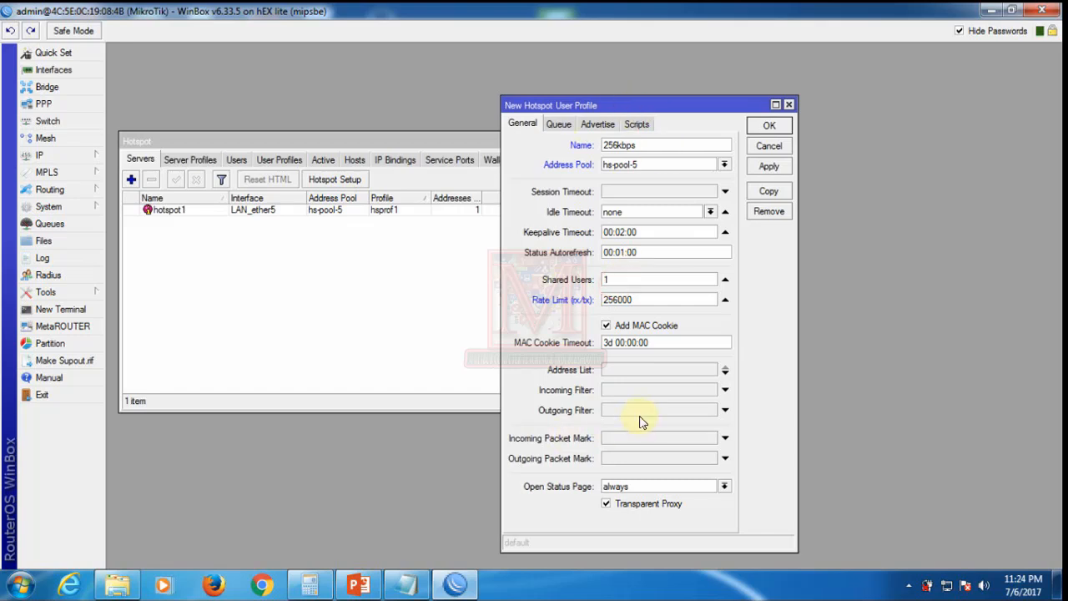
double_click(638, 277)
left_click(619, 280)
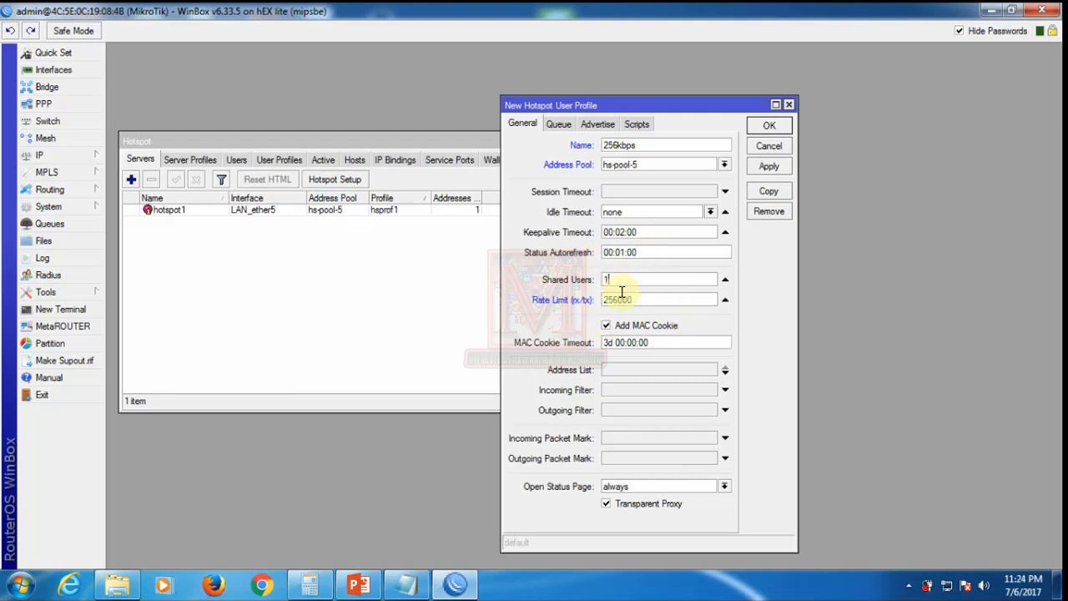
left_click(767, 164)
left_click(769, 125)
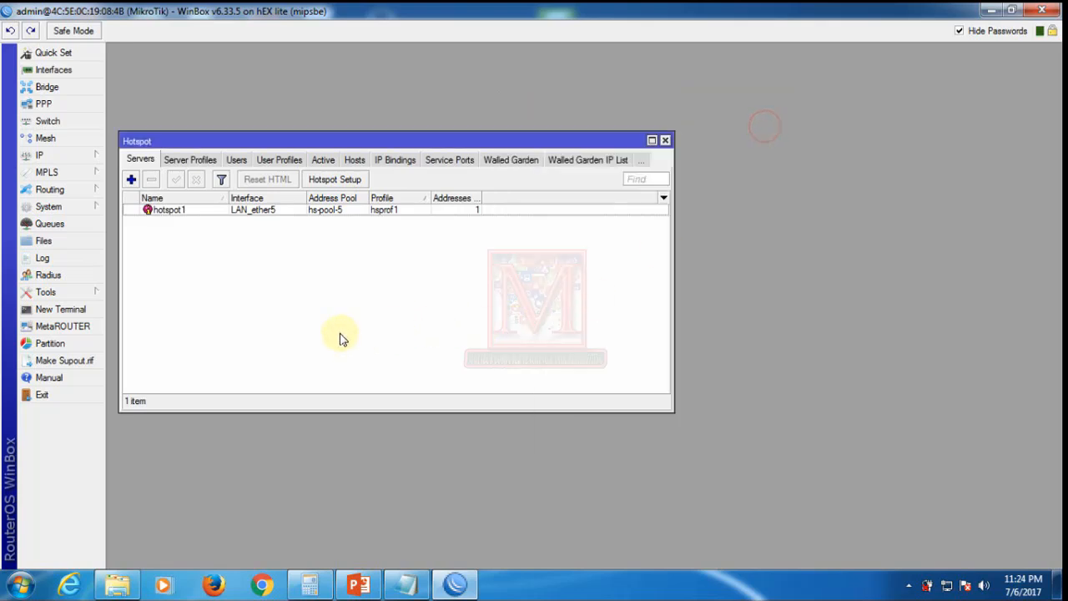
Step: Show User Profiles, select 256kbps, and mark 512kbps as the next speed in Notepad
left_click(275, 158)
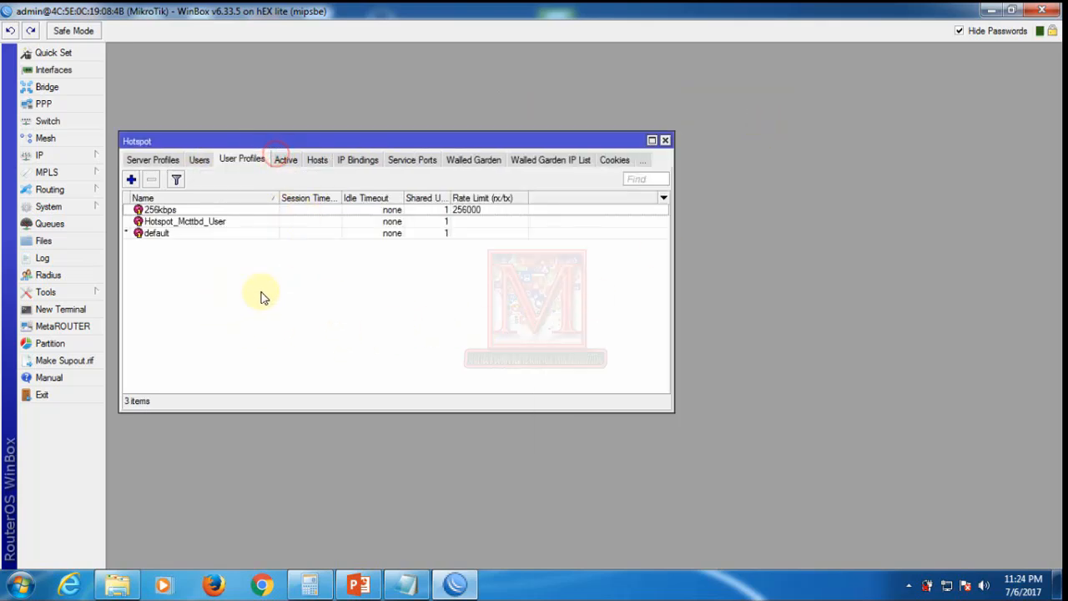
left_click(156, 211)
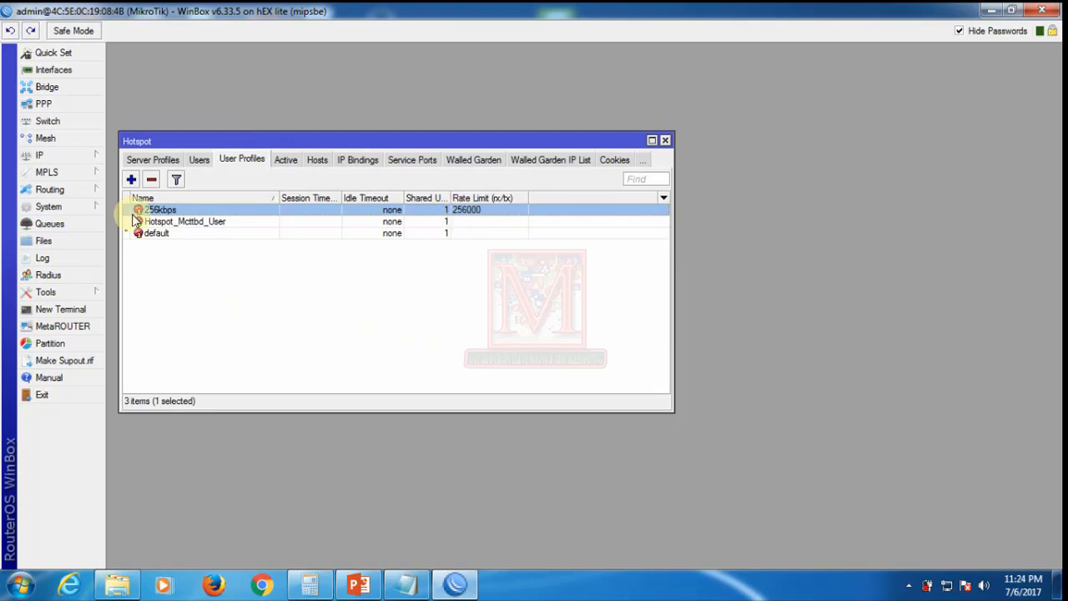
left_click(408, 589)
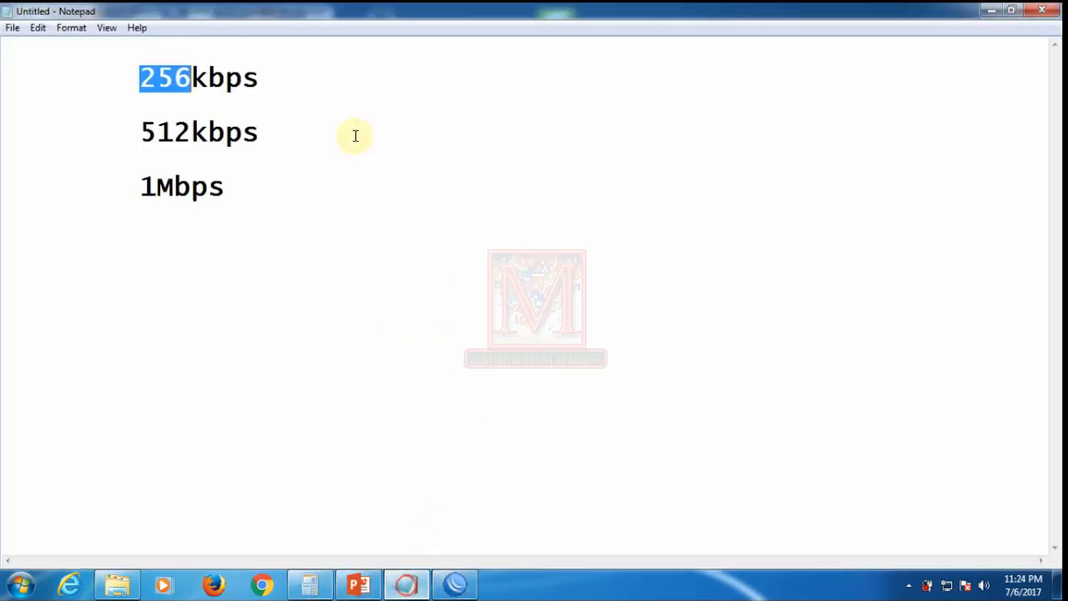
left_click_drag(141, 132, 275, 131)
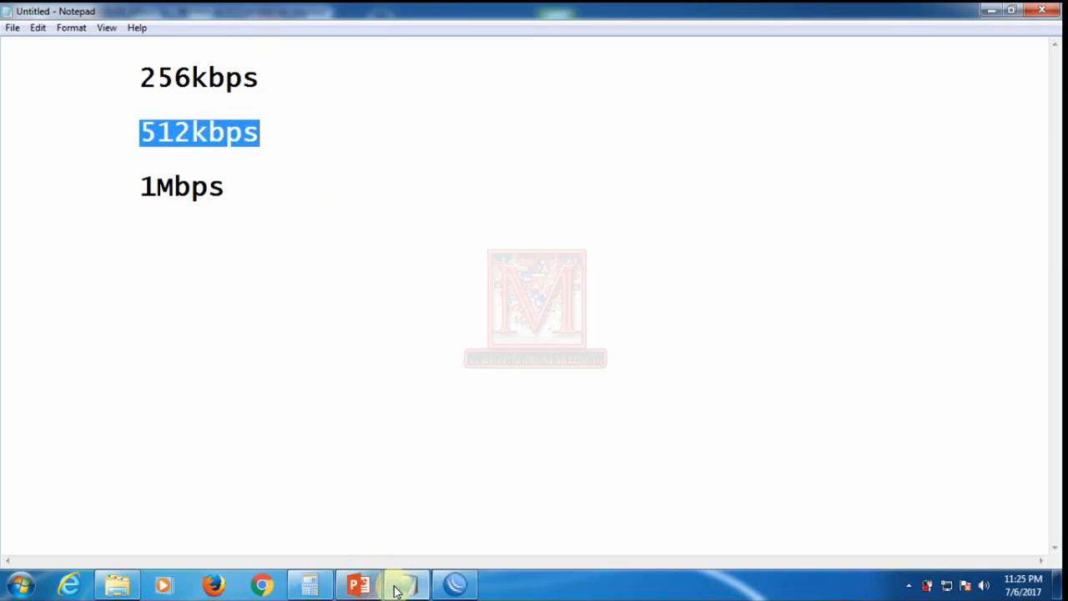
left_click(452, 587)
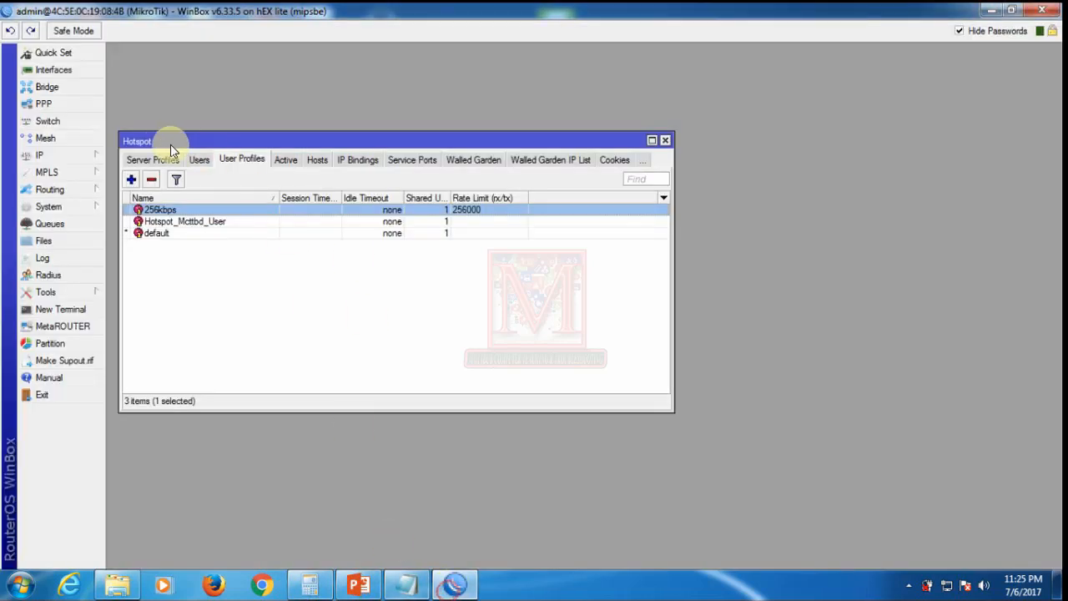
Step: Create a new hotspot user profile named 512kbps with address pool hs-pool-5
left_click(131, 179)
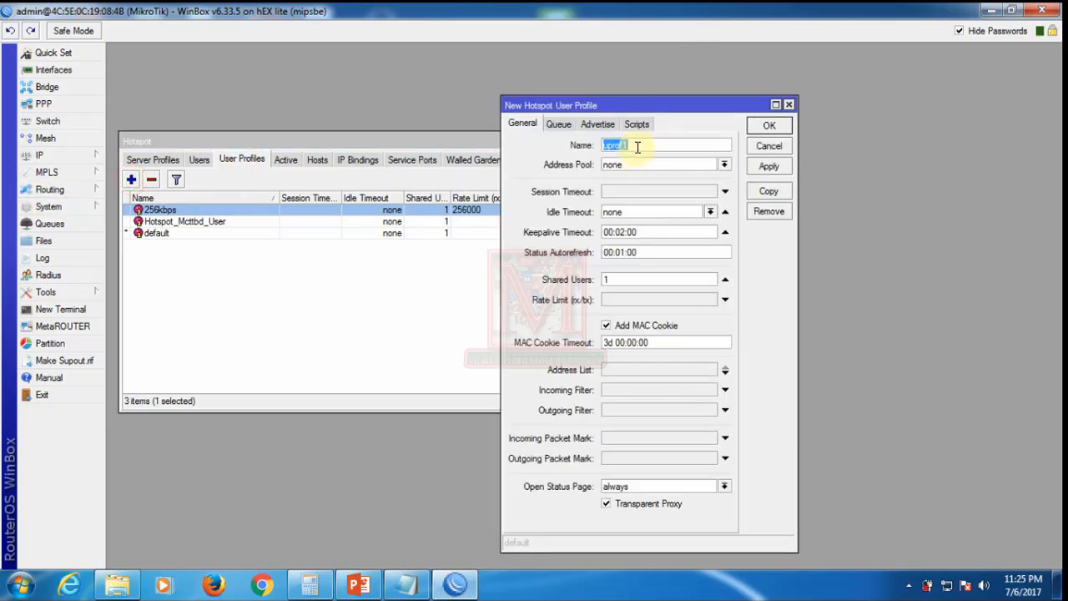
type("512kbps")
left_click(627, 166)
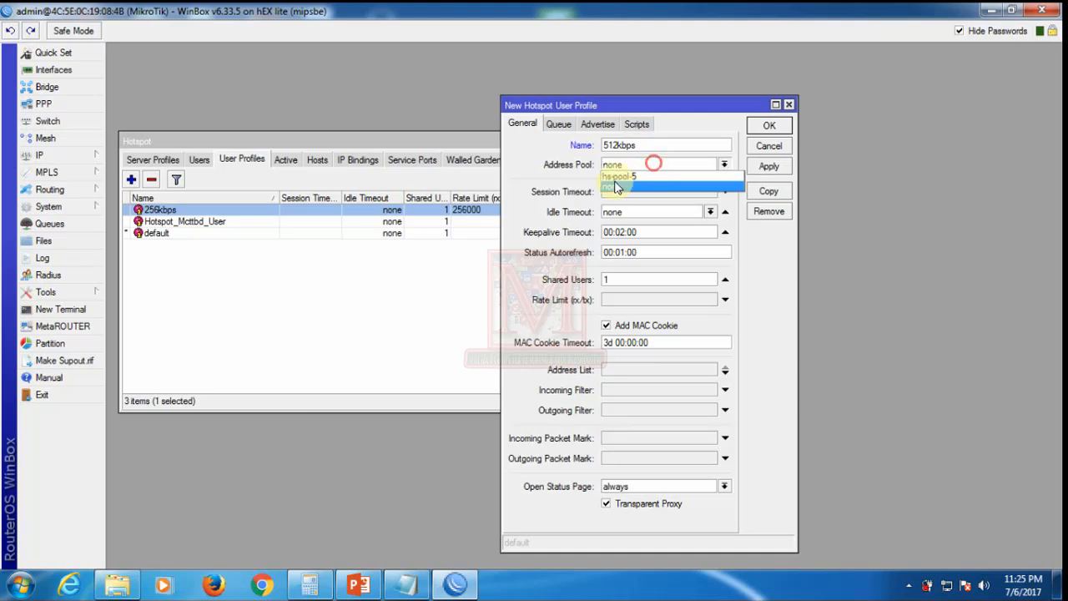
left_click(618, 180)
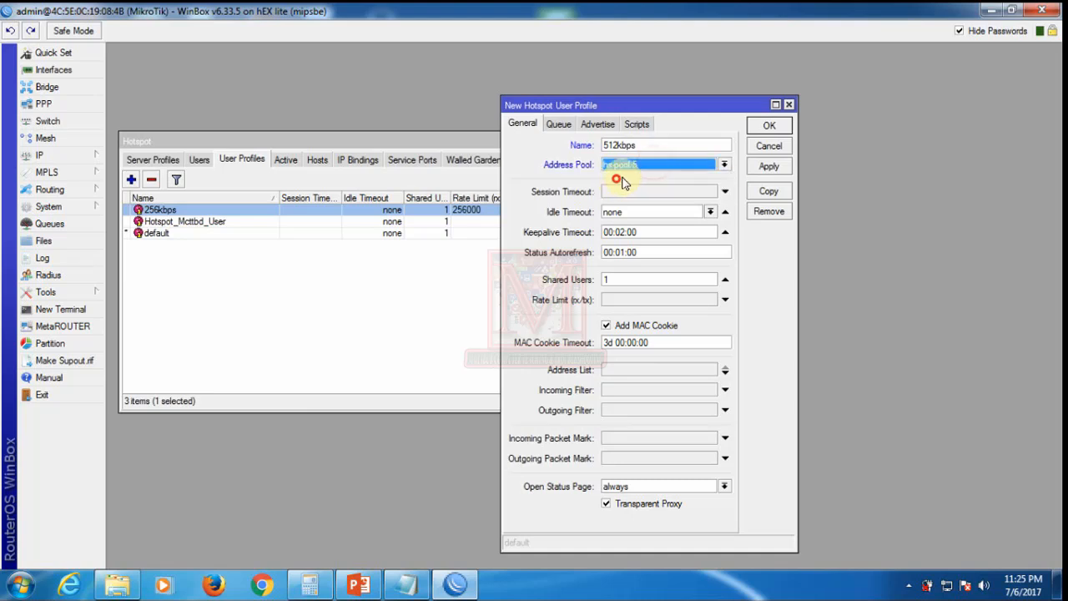
left_click(622, 304)
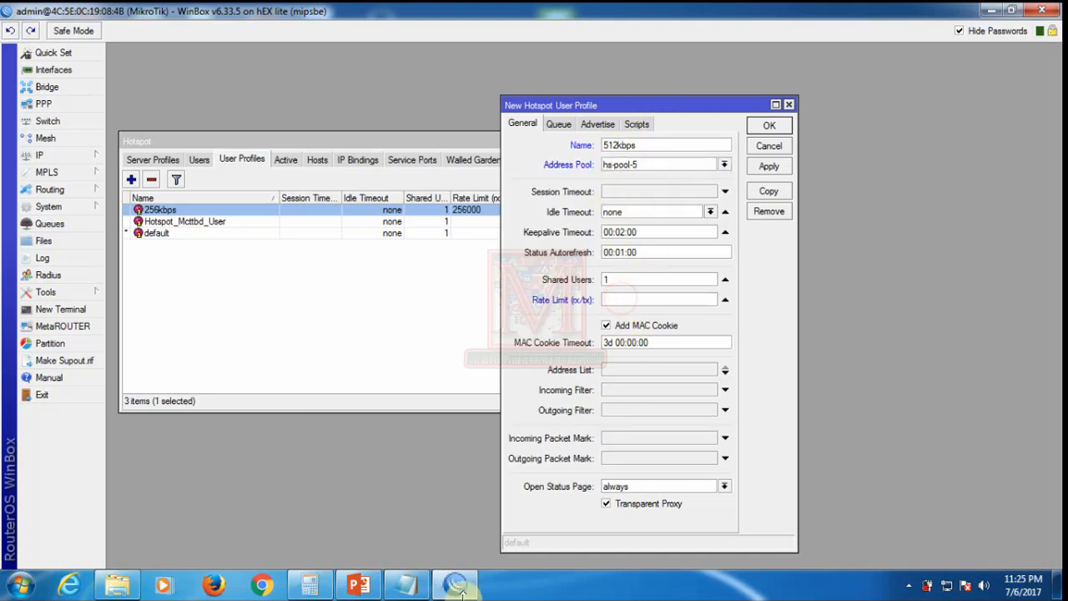
Step: Clear Calculator and compute 512 × 1000 = 512000
left_click(312, 584)
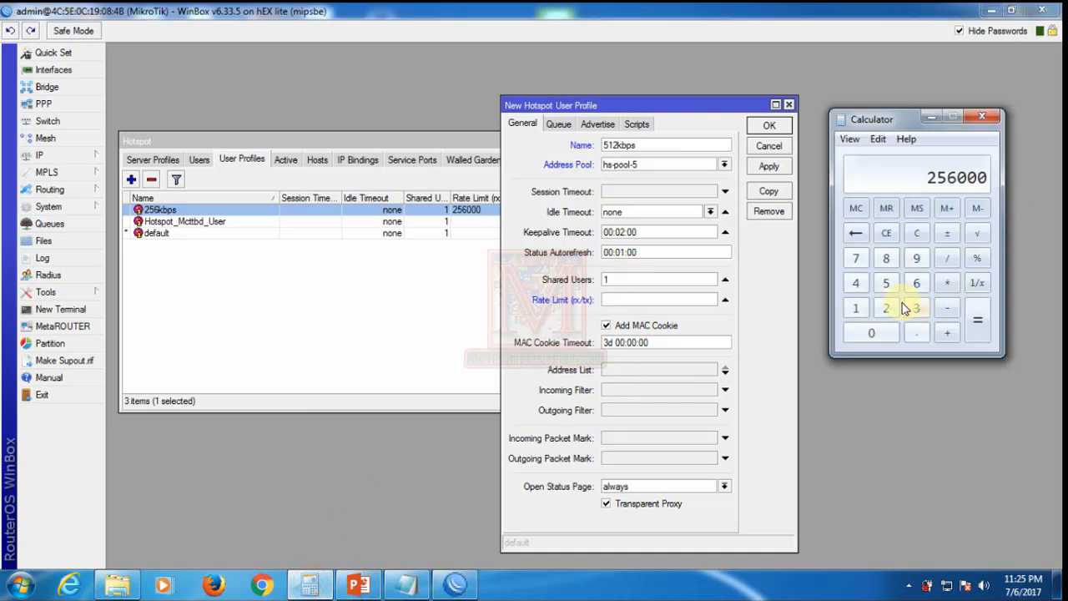
left_click(916, 232)
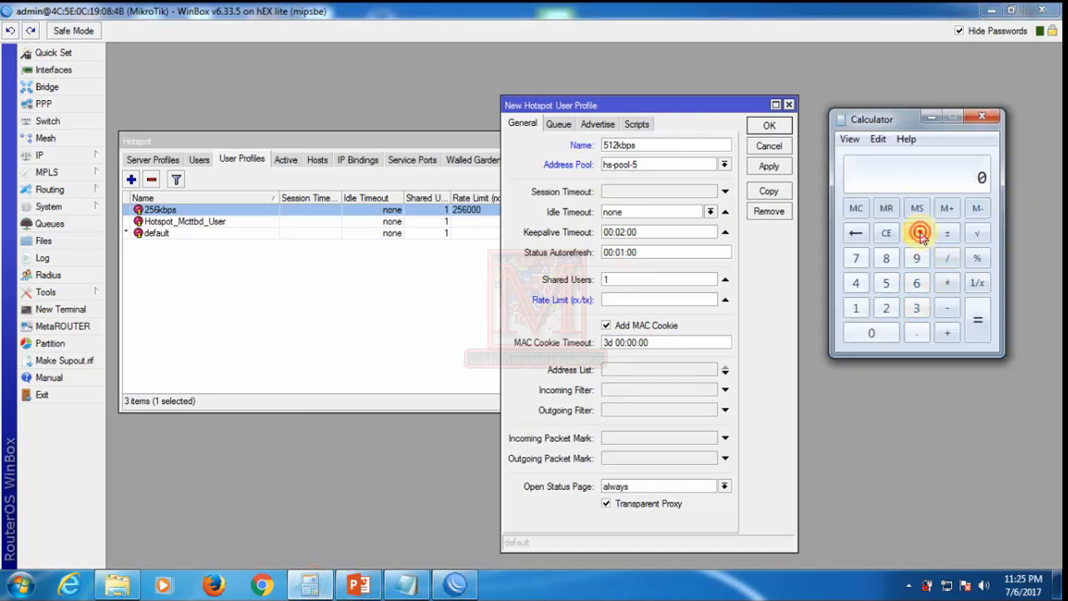
left_click(886, 282)
left_click(855, 308)
left_click(886, 308)
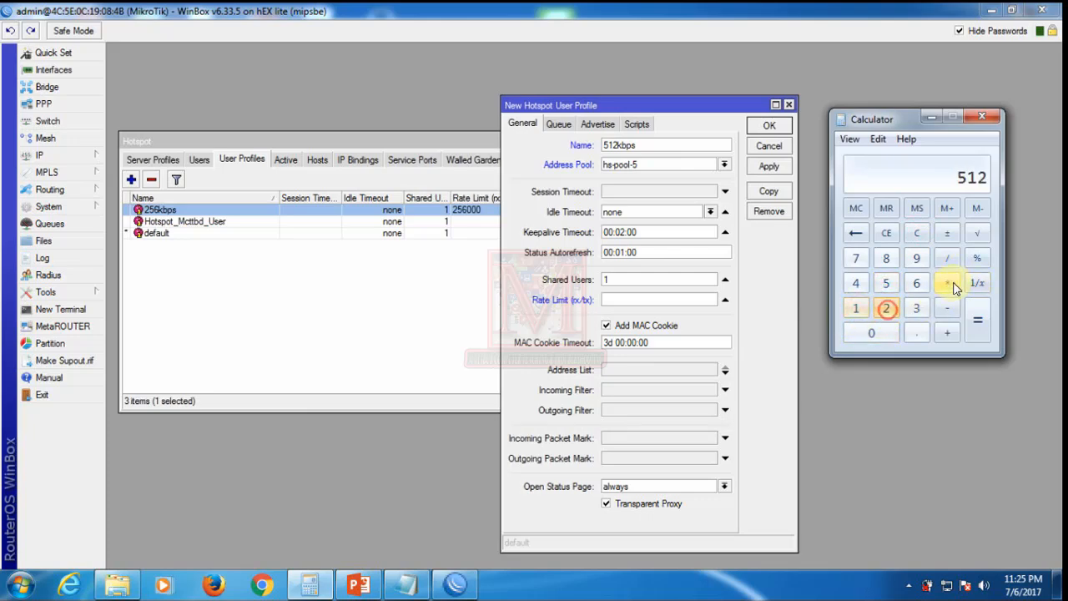
left_click(951, 284)
left_click(856, 308)
left_click(874, 334)
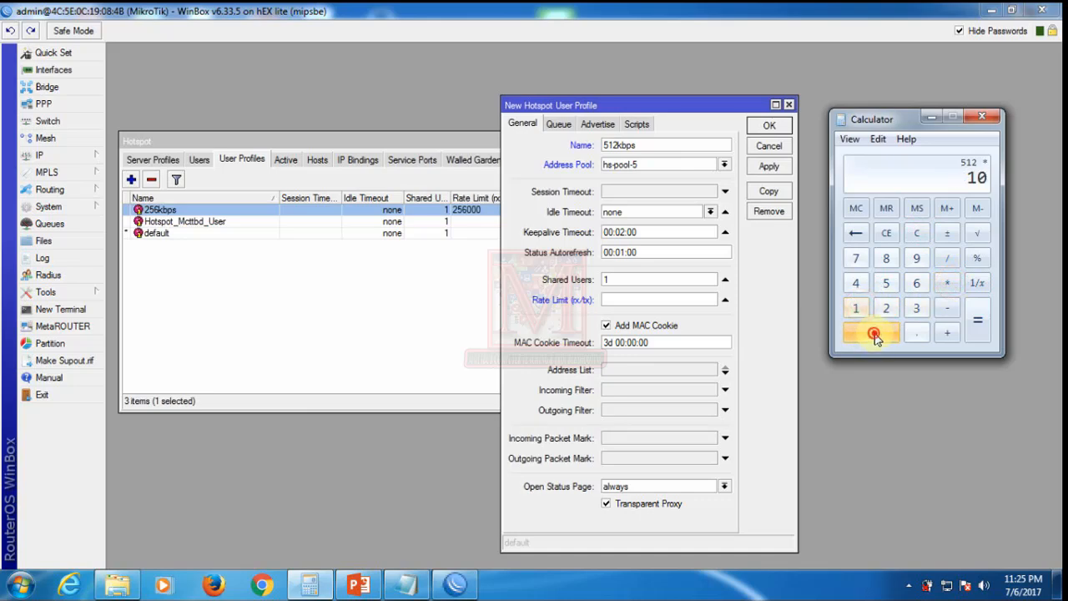
double_click(874, 334)
left_click(977, 322)
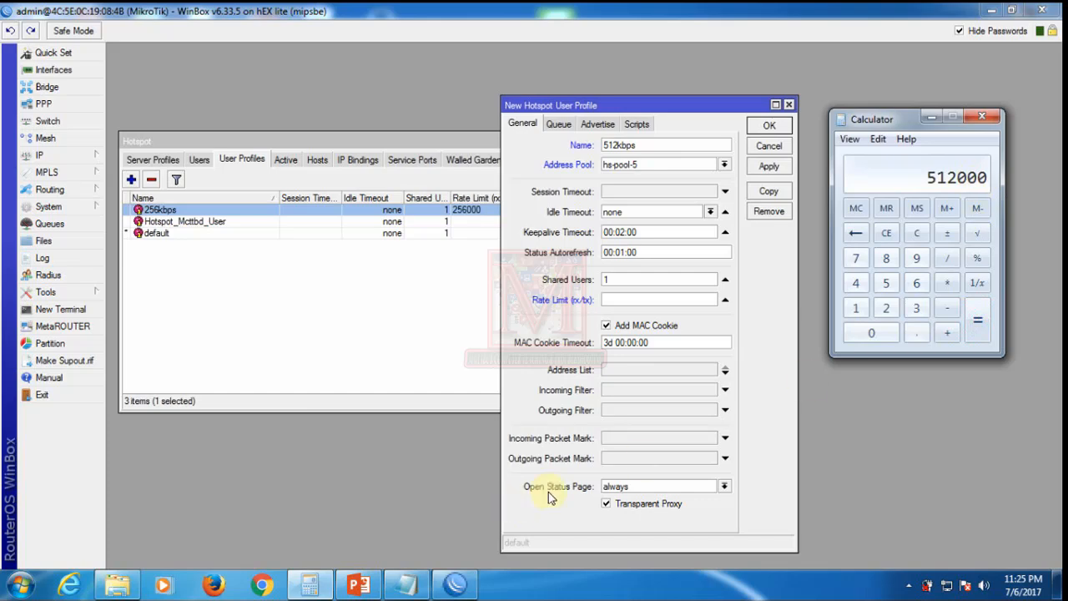
Step: Enter 512000 as the rate limit and save the 512kbps profile
left_click(625, 299)
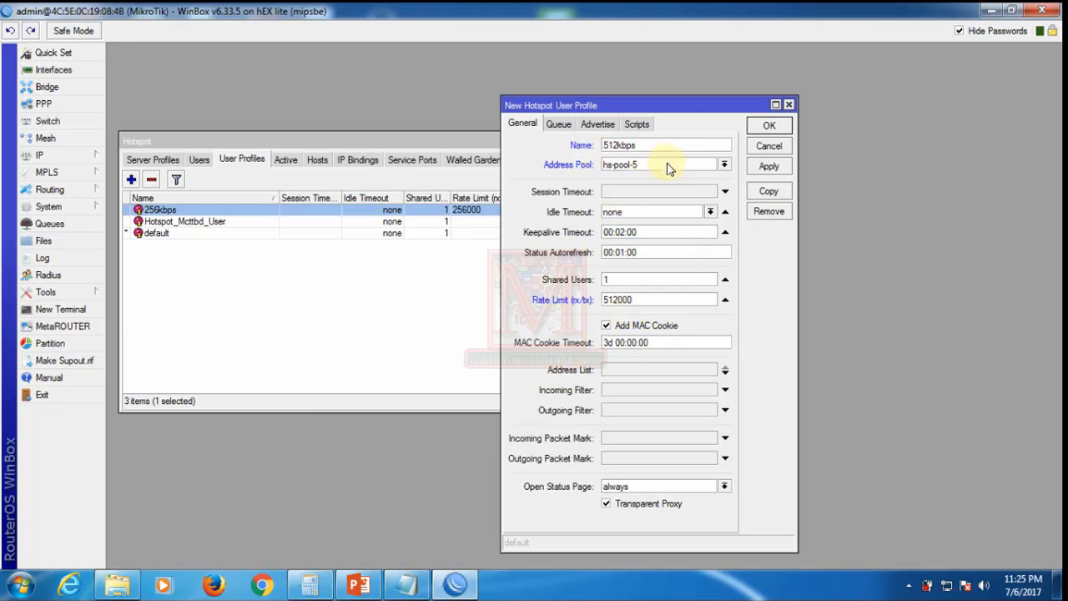
left_click(769, 166)
left_click(769, 126)
left_click(302, 341)
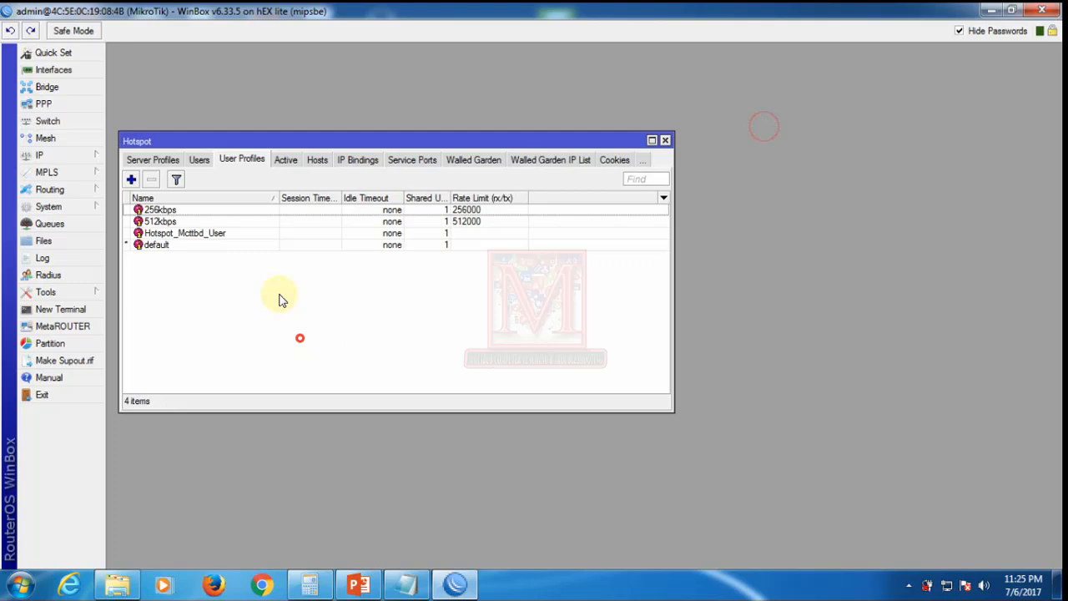
Step: Create another hotspot user profile named 1Mb with address pool hs-pool-5
left_click(465, 222)
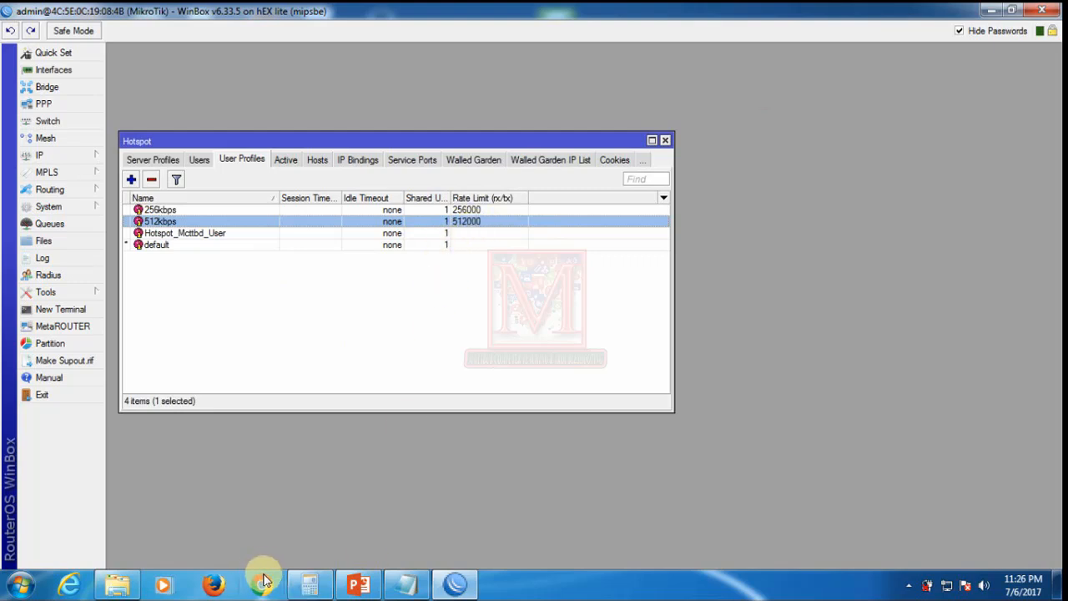
left_click(133, 180)
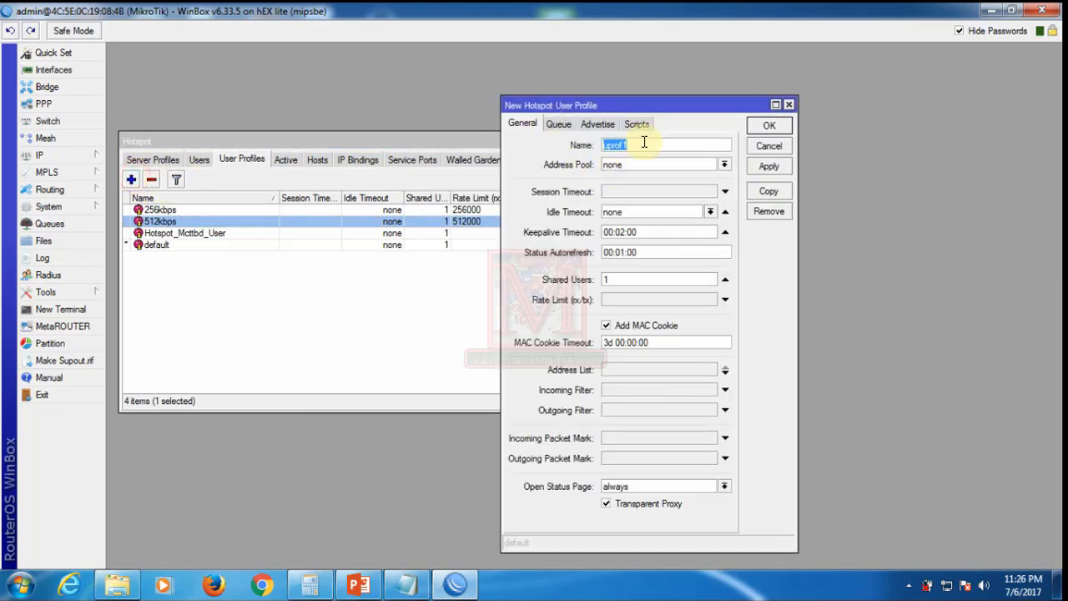
type("1Mb")
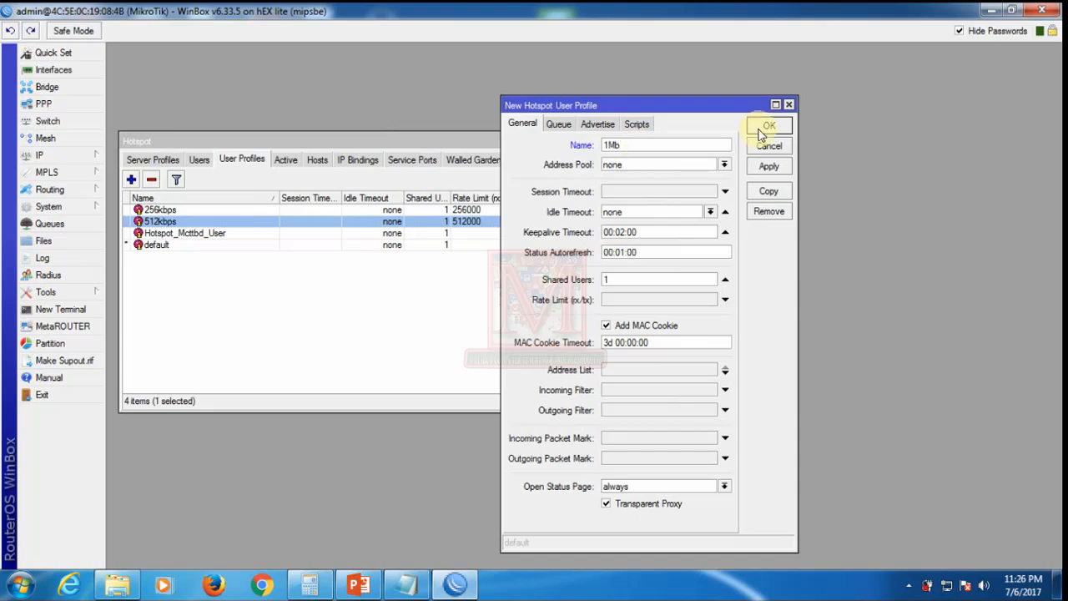
left_click(643, 170)
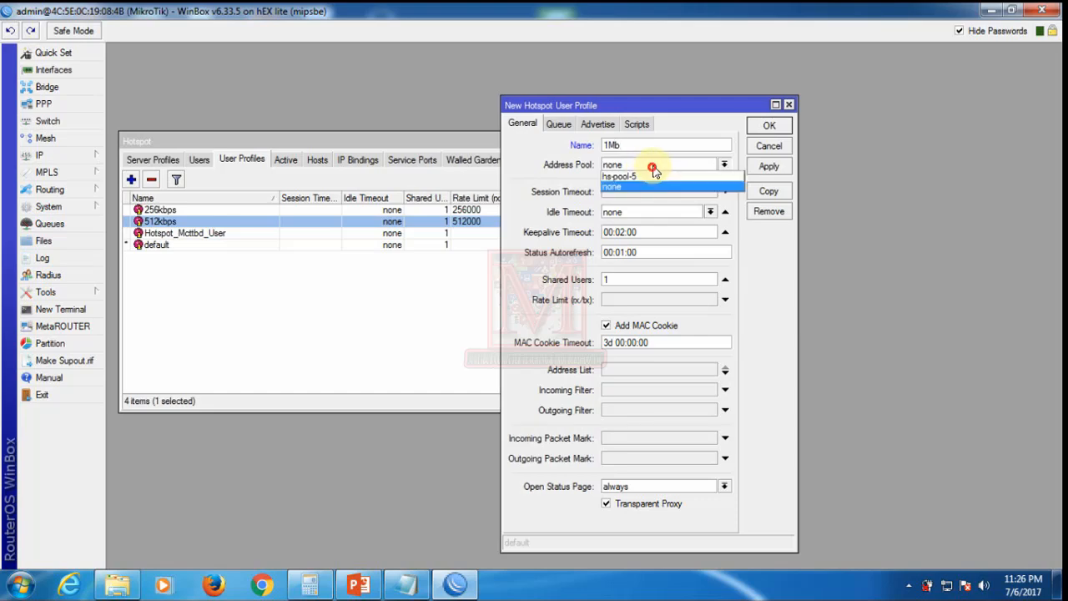
left_click(628, 176)
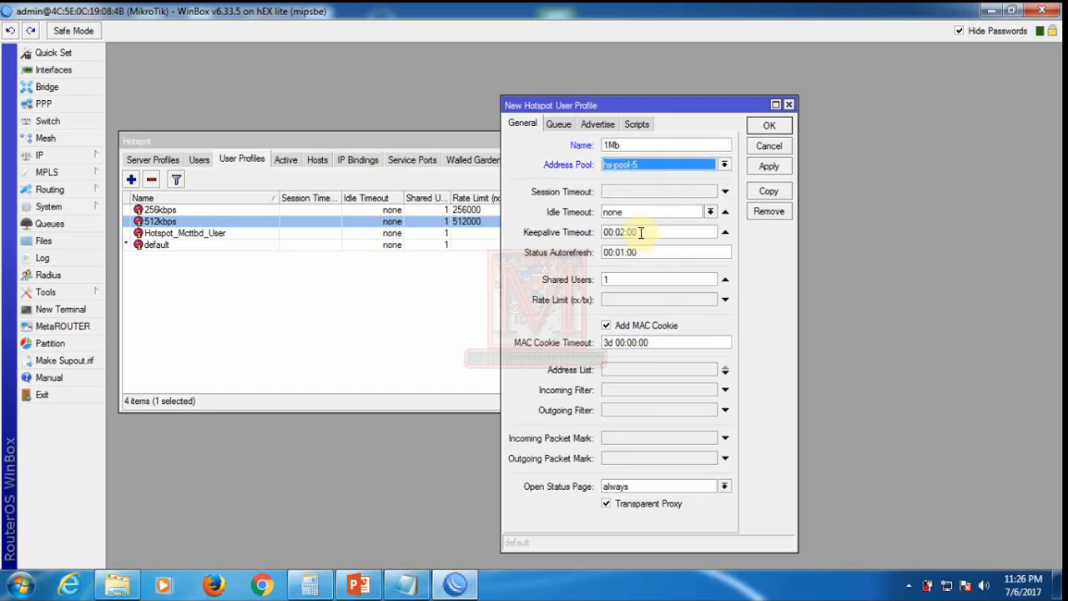
left_click(629, 300)
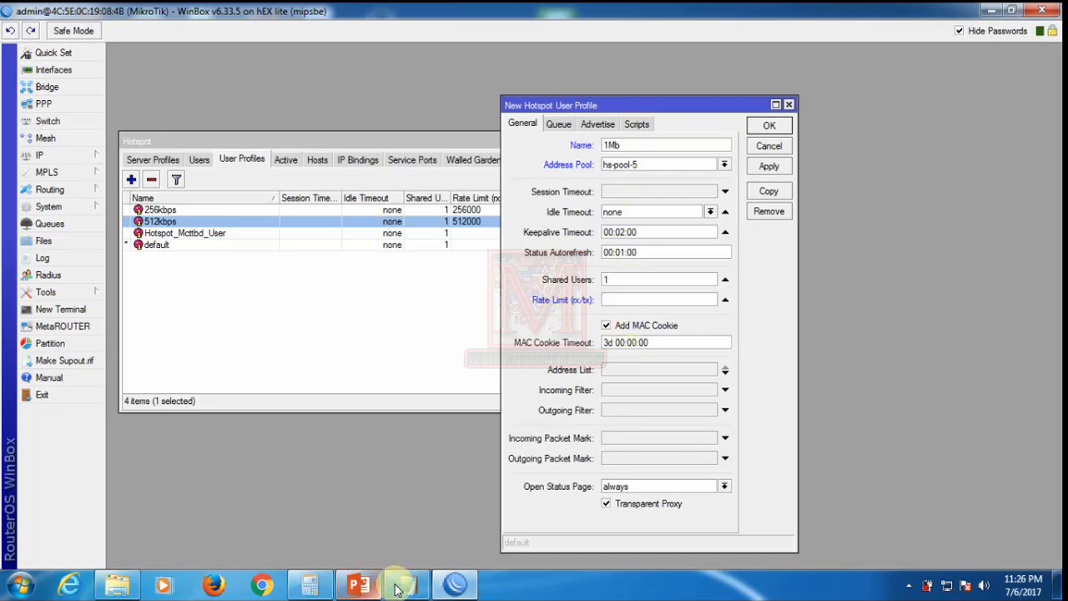
Step: Compute 1000 × 1000 = 1000000 in Calculator, enter it as the rate limit, and apply
left_click(309, 584)
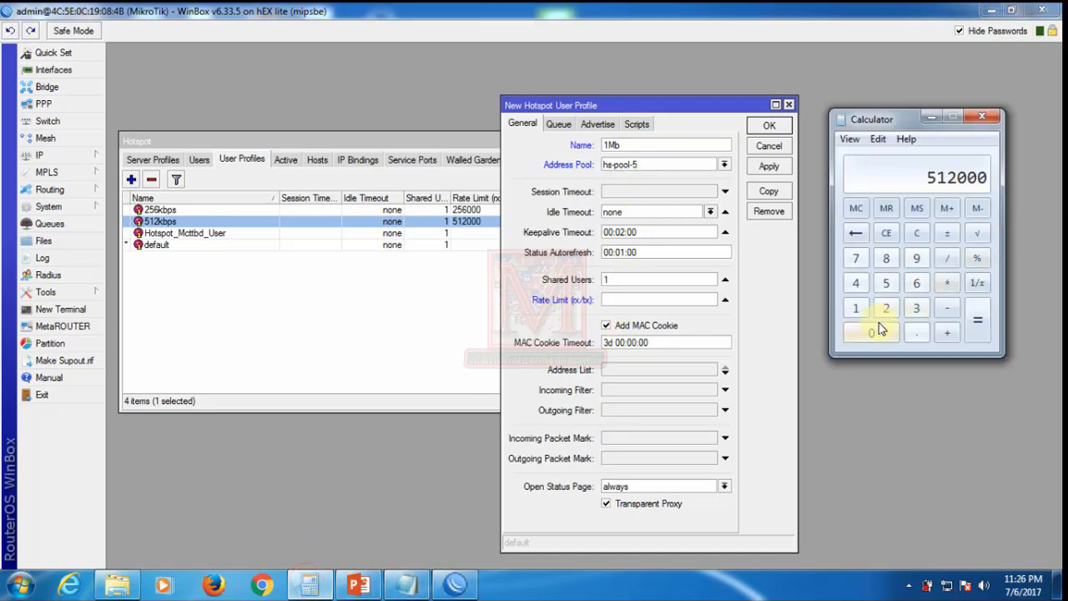
left_click(917, 235)
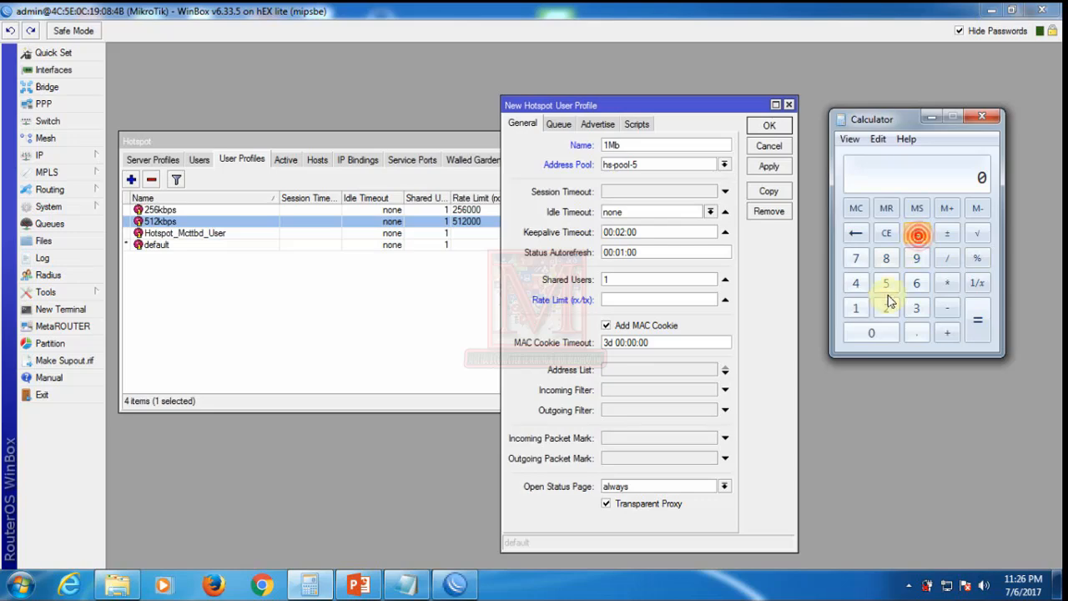
left_click(856, 309)
left_click(872, 329)
left_click(872, 328)
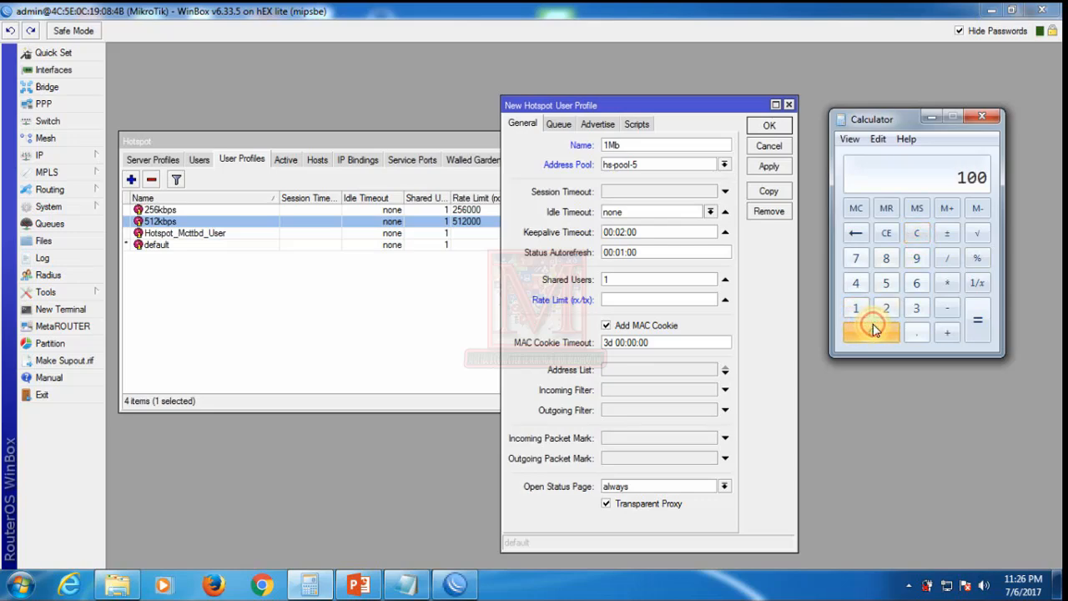
left_click(873, 328)
left_click(948, 283)
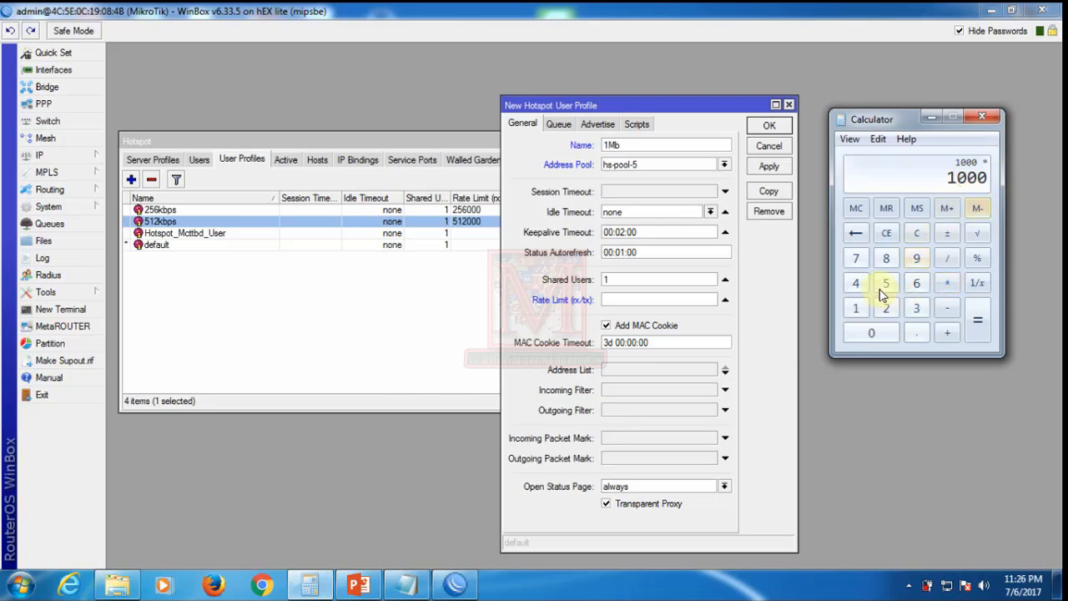
left_click(854, 310)
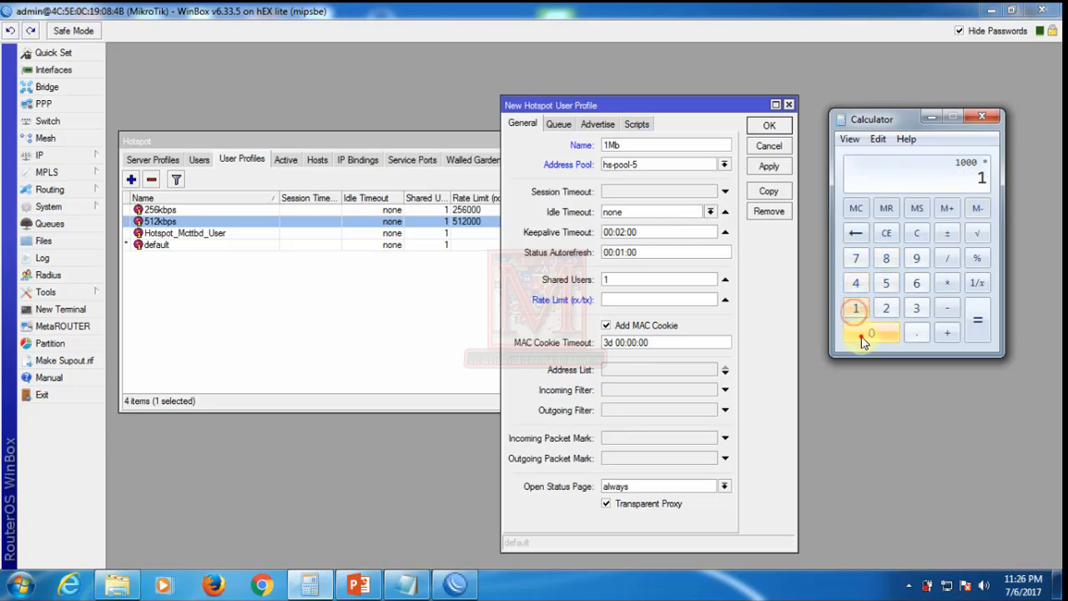
double_click(861, 337)
left_click(862, 337)
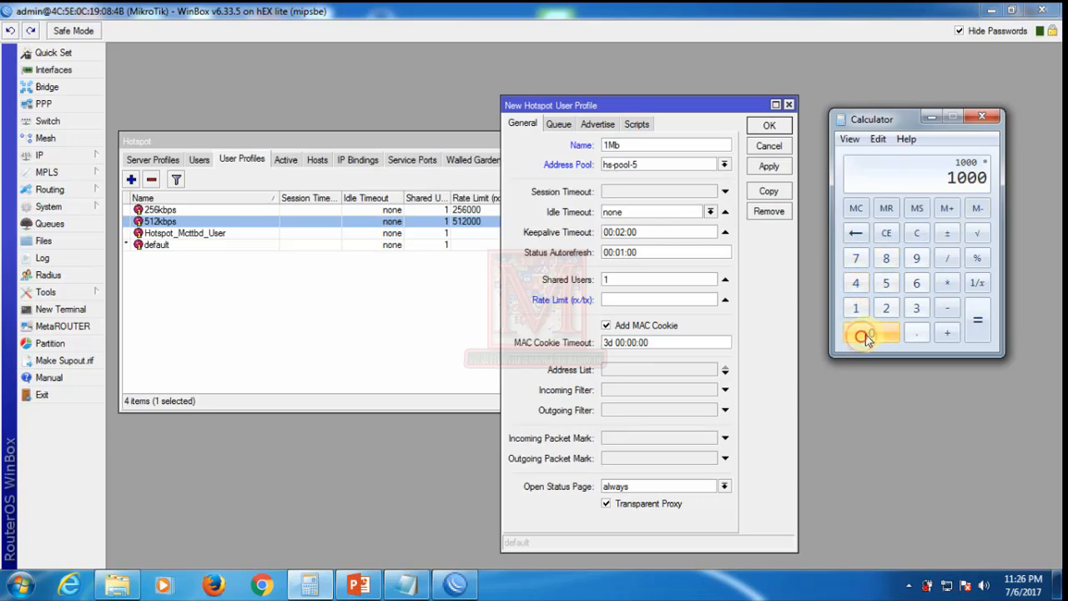
left_click(977, 321)
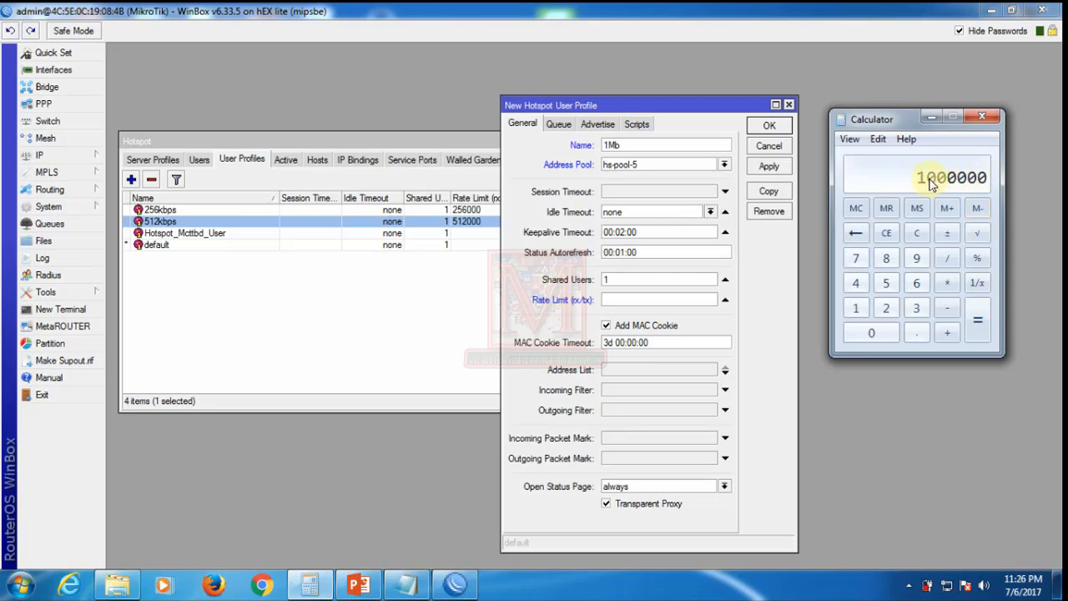
left_click(614, 299)
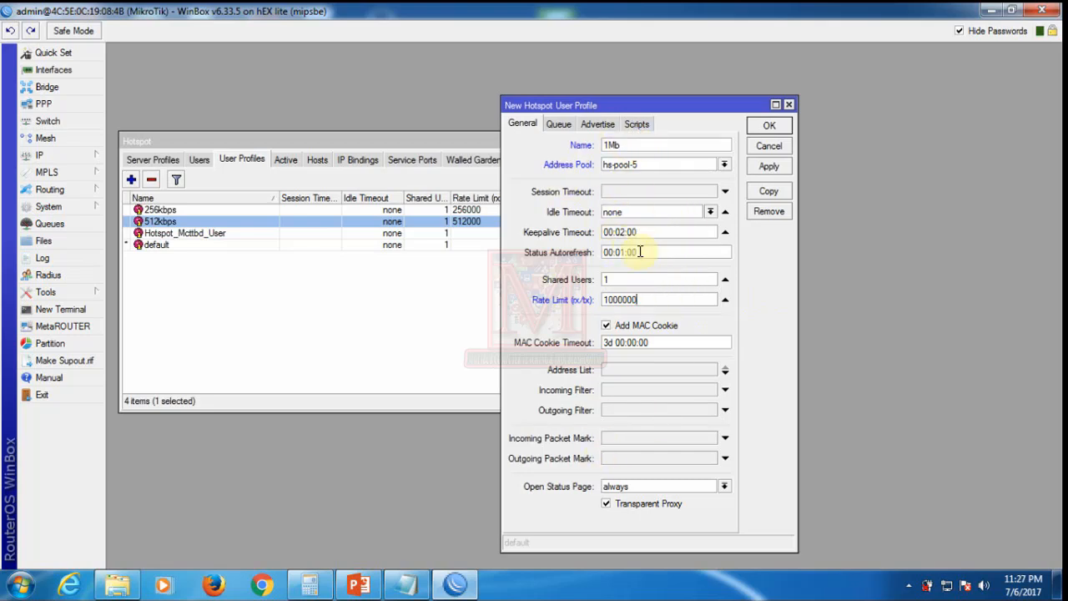
left_click(768, 166)
Step: Close the 1Mb profile dialog, check the speed notes, and switch the Hotspot window to Users
left_click(769, 126)
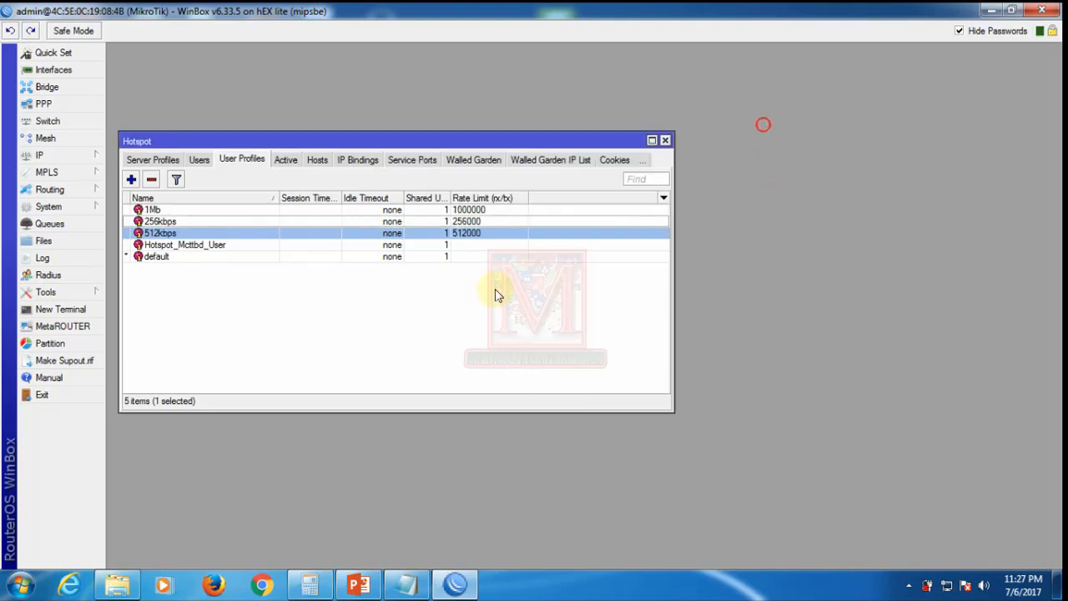
left_click(459, 305)
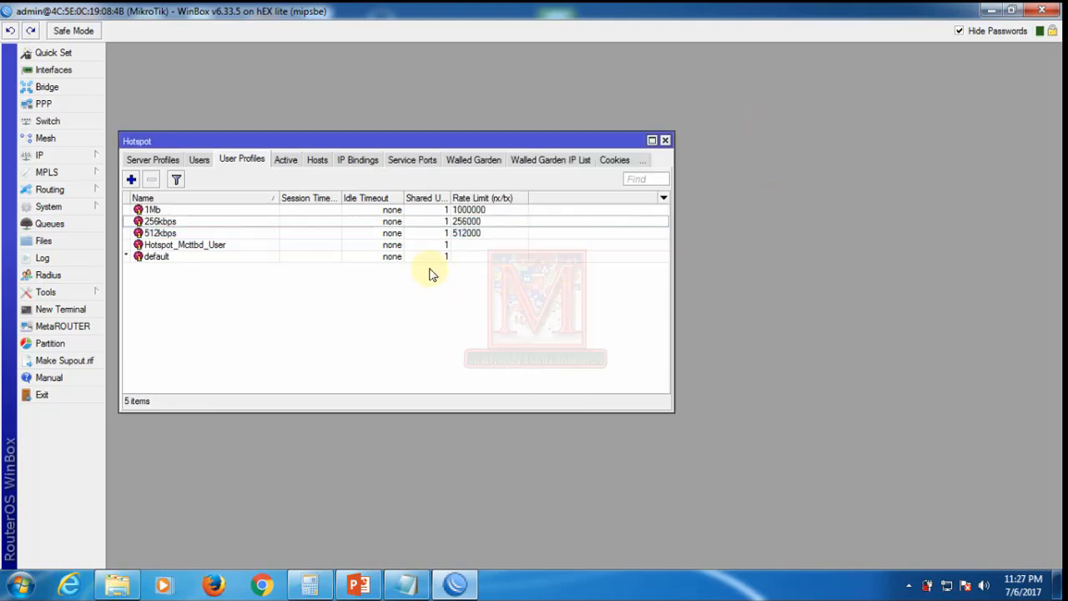
left_click(406, 584)
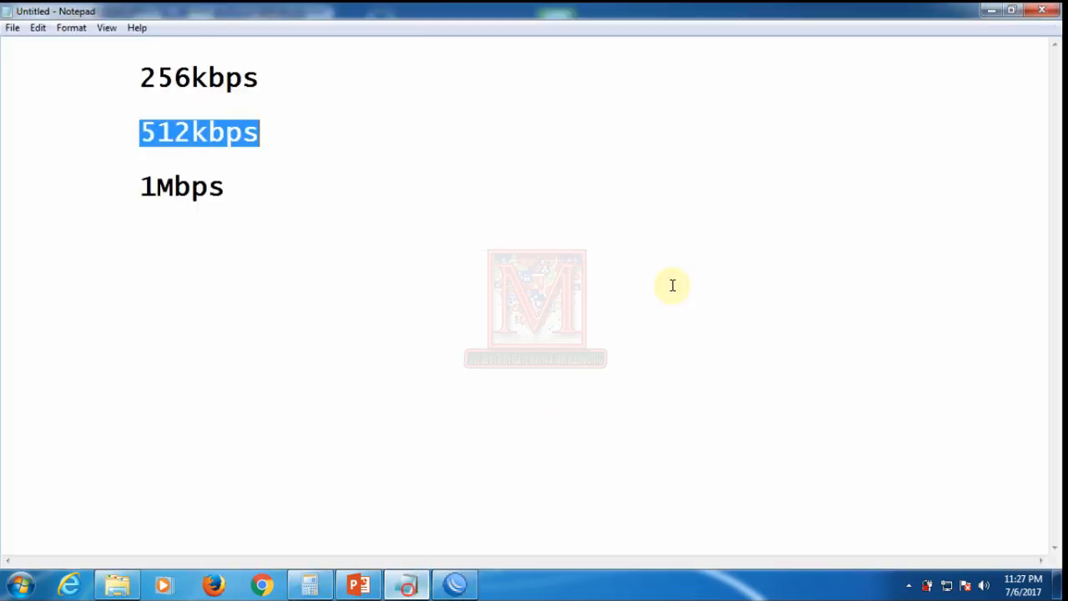
left_click(999, 10)
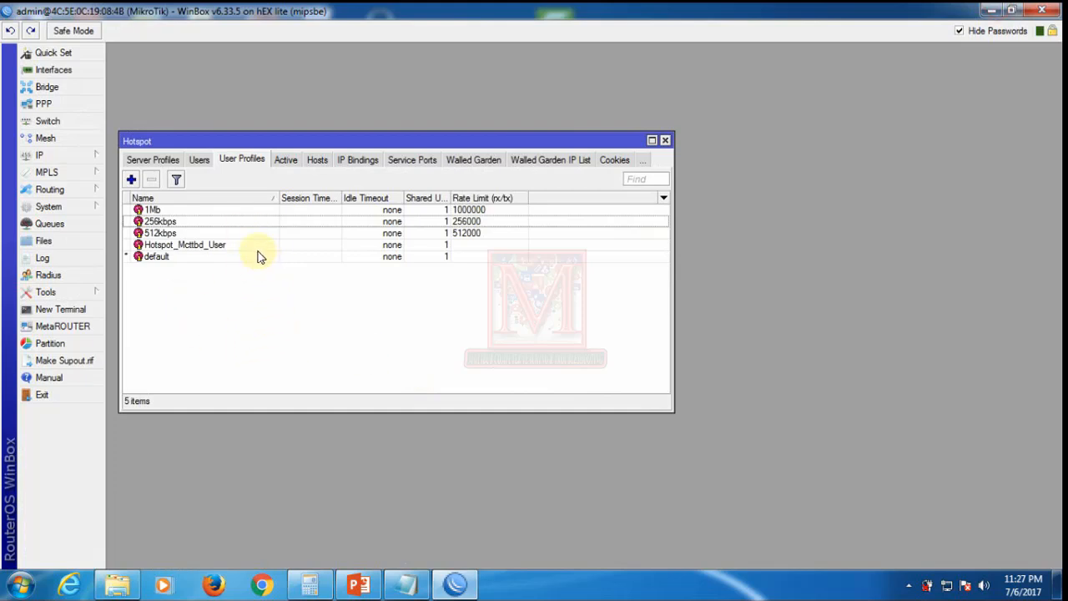
left_click(193, 288)
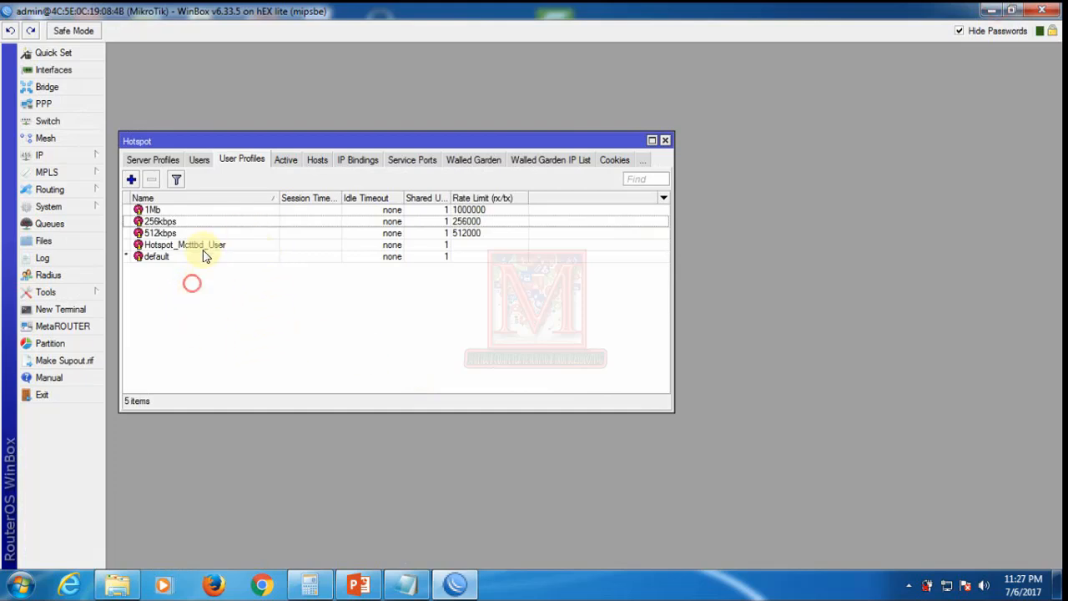
left_click(200, 161)
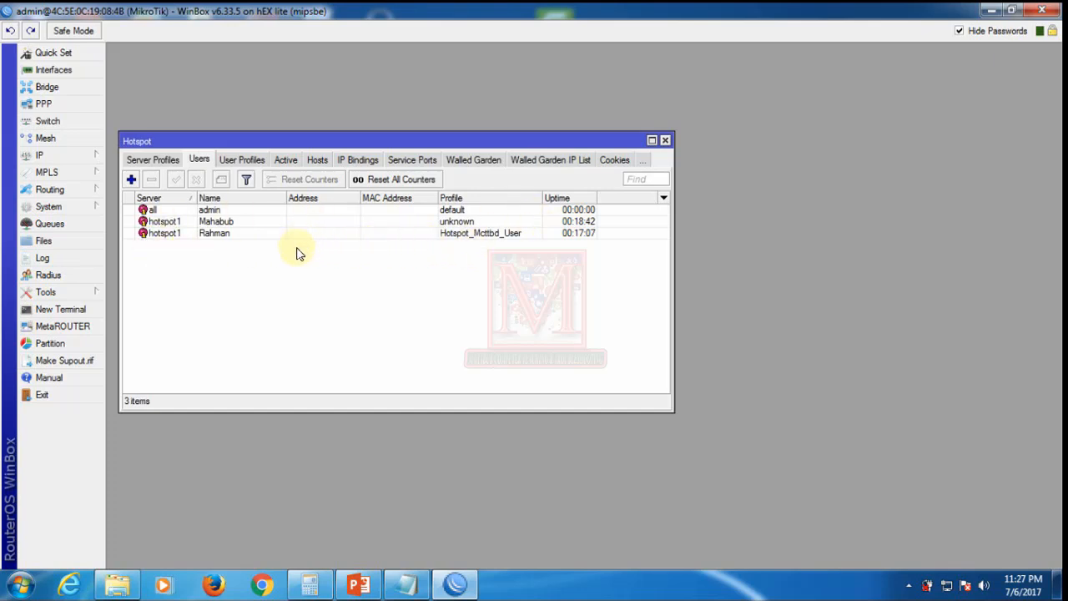
Step: Start a new hotspot user on server hotspot1 named 256k with a password
left_click(133, 180)
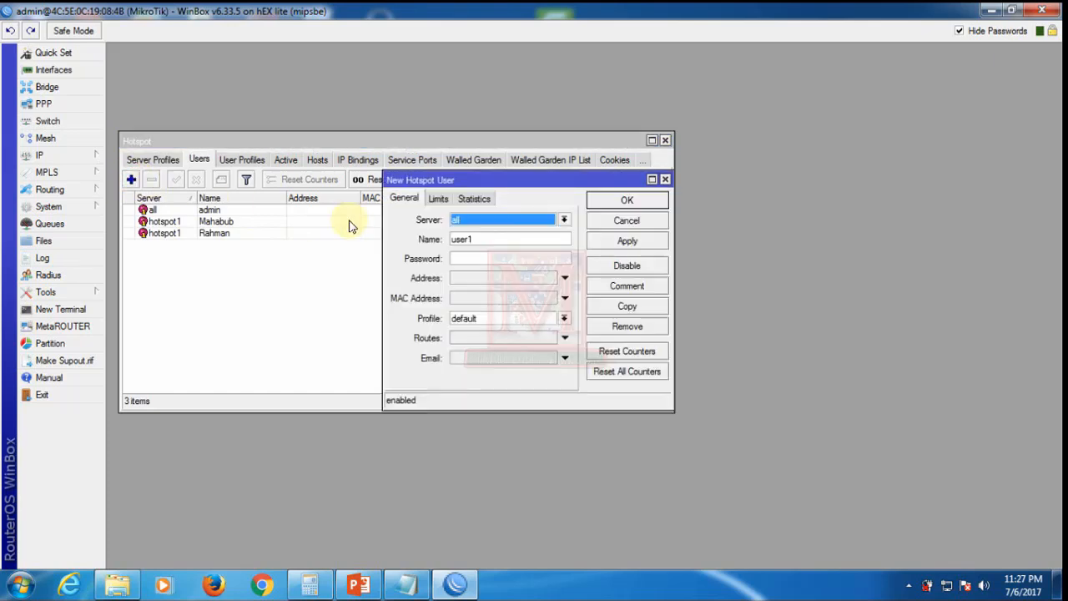
left_click(556, 218)
left_click(475, 241)
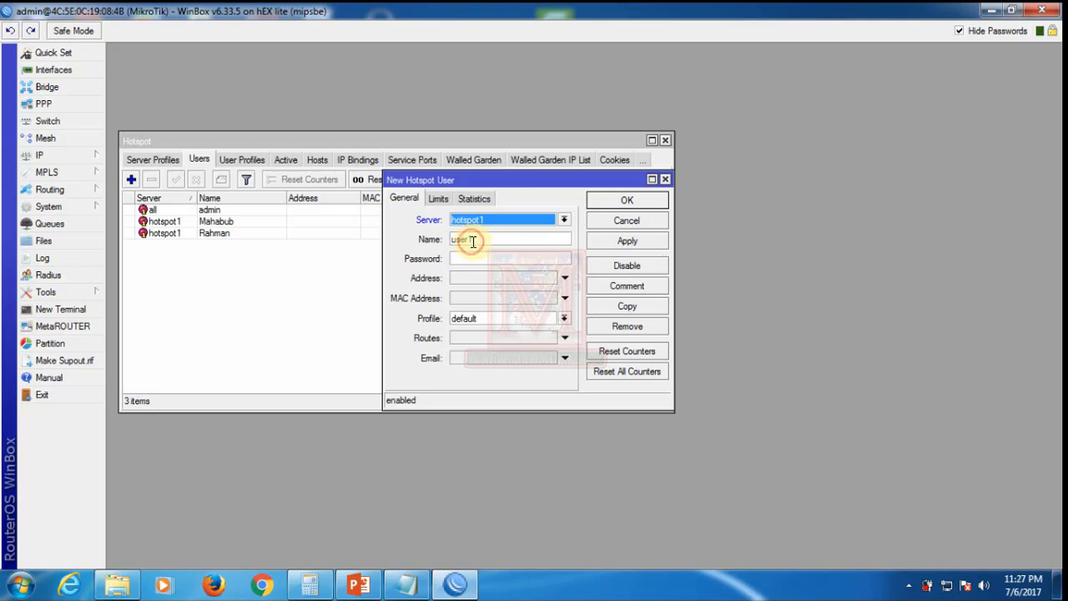
left_click(475, 240)
type("user1")
double_click(478, 239)
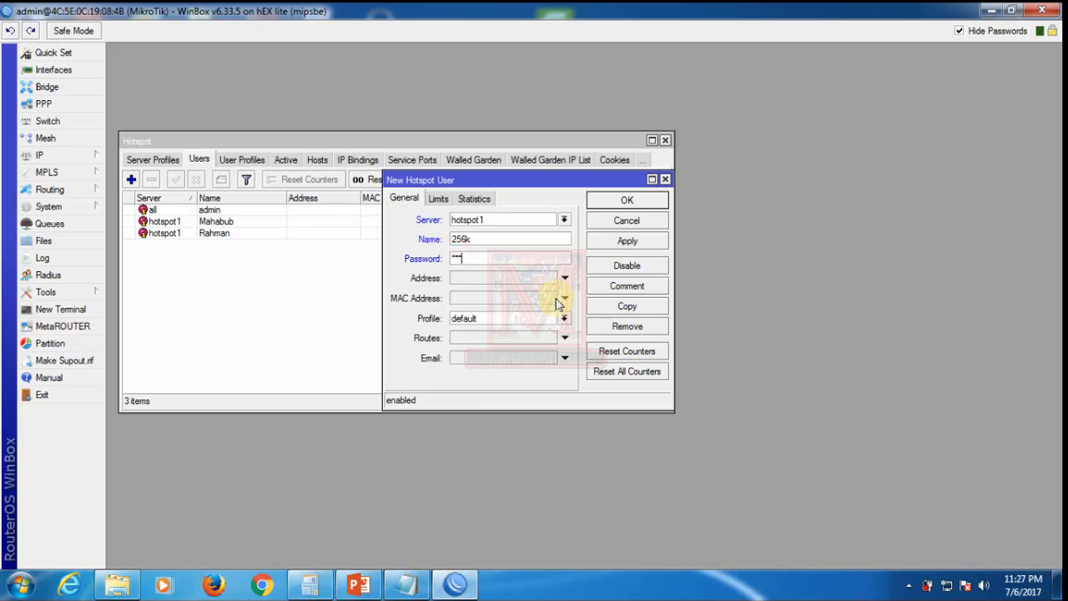
type("5")
Step: Assign the 256kbps profile and save the 256k user
left_click(565, 319)
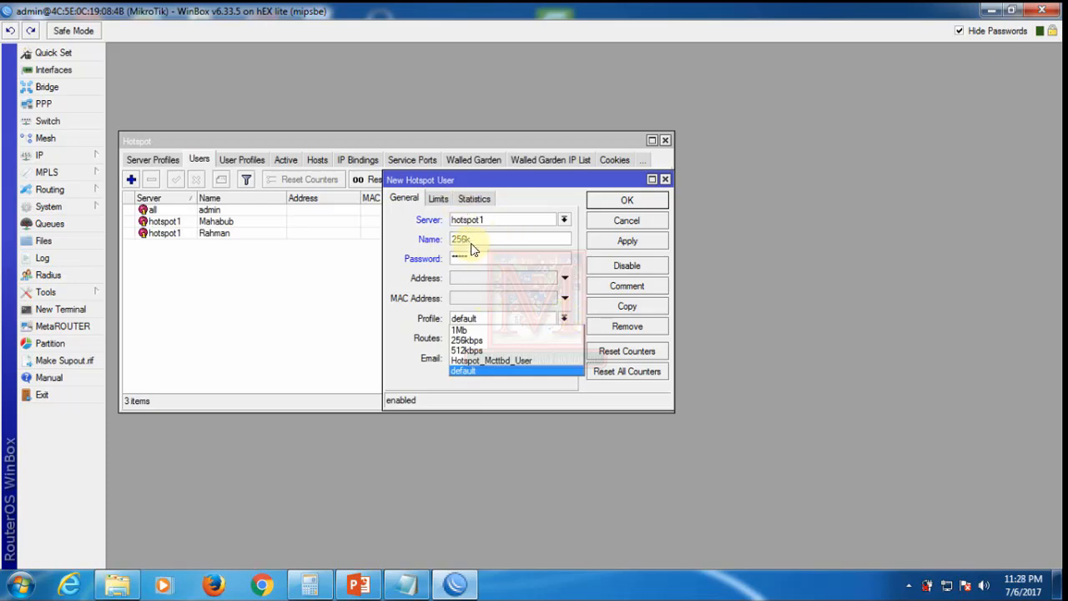
left_click(470, 341)
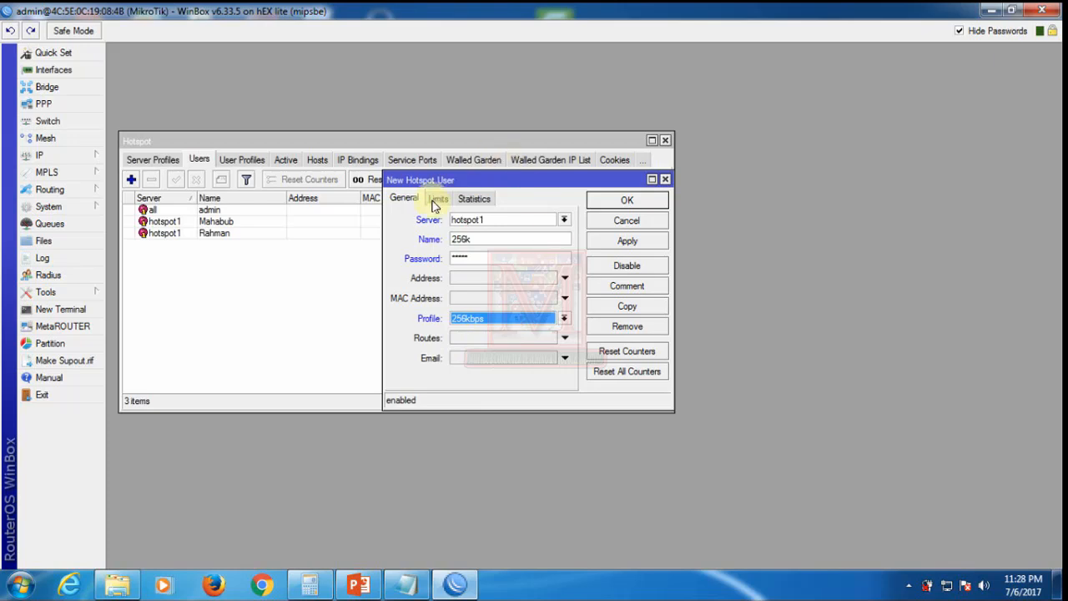
left_click(628, 242)
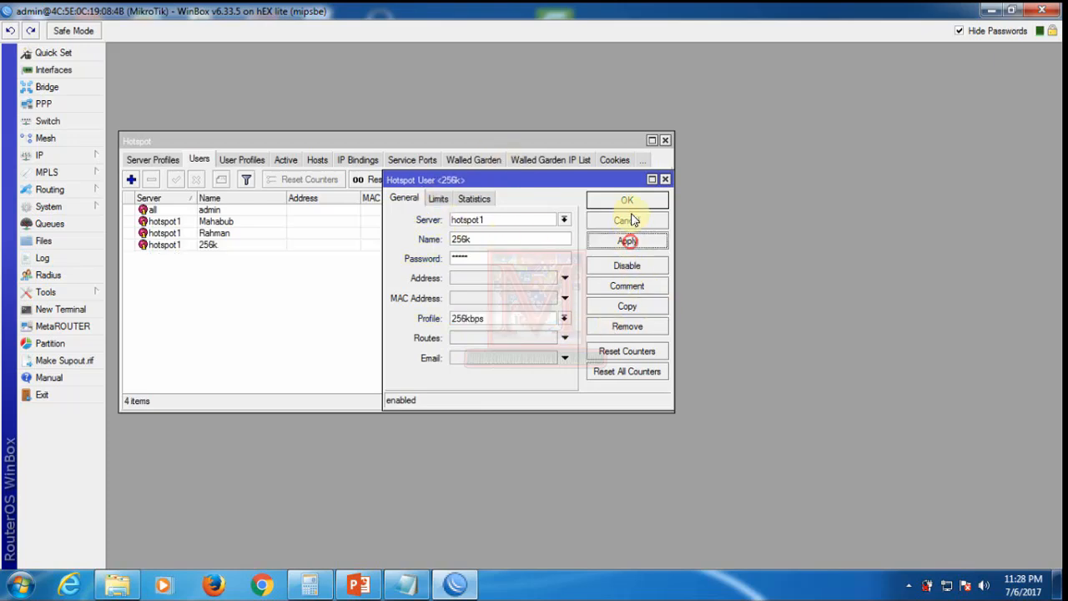
left_click(628, 201)
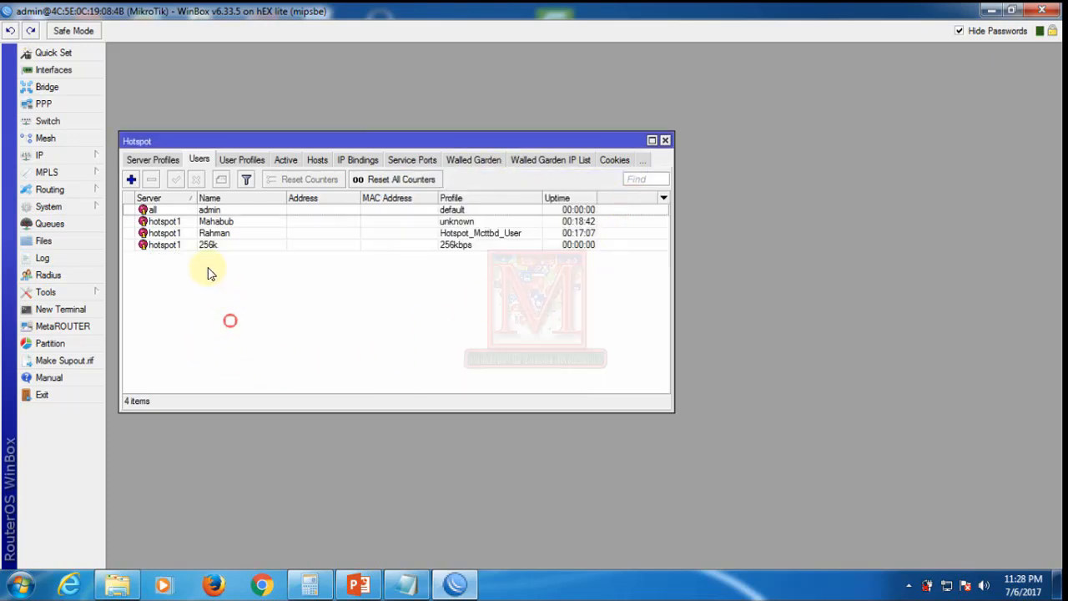
Step: Start another hotspot user on server hotspot1, entering the user's name and password
left_click(207, 245)
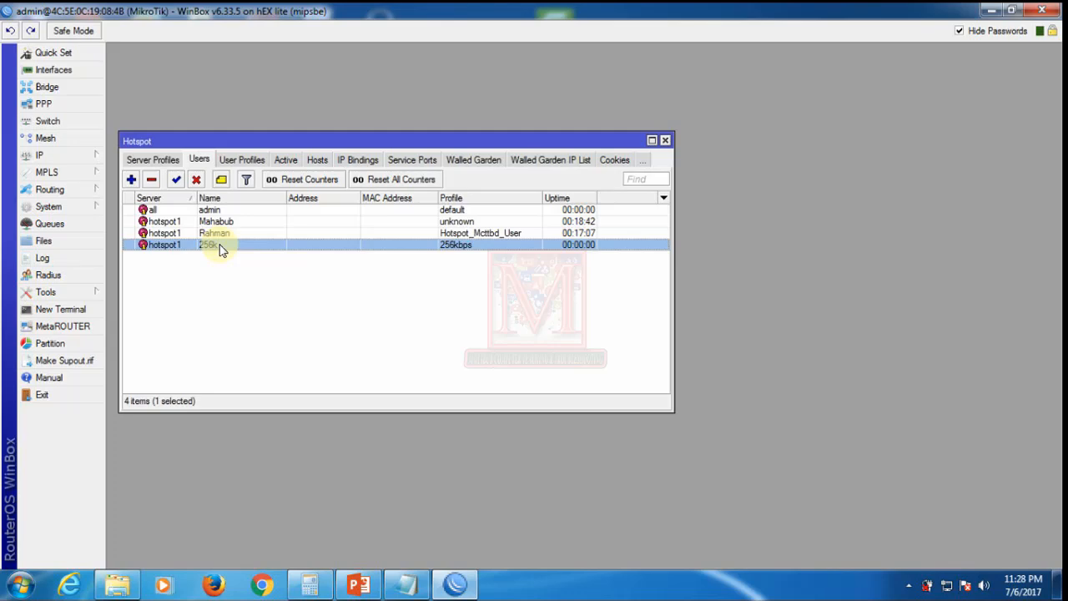
left_click(131, 180)
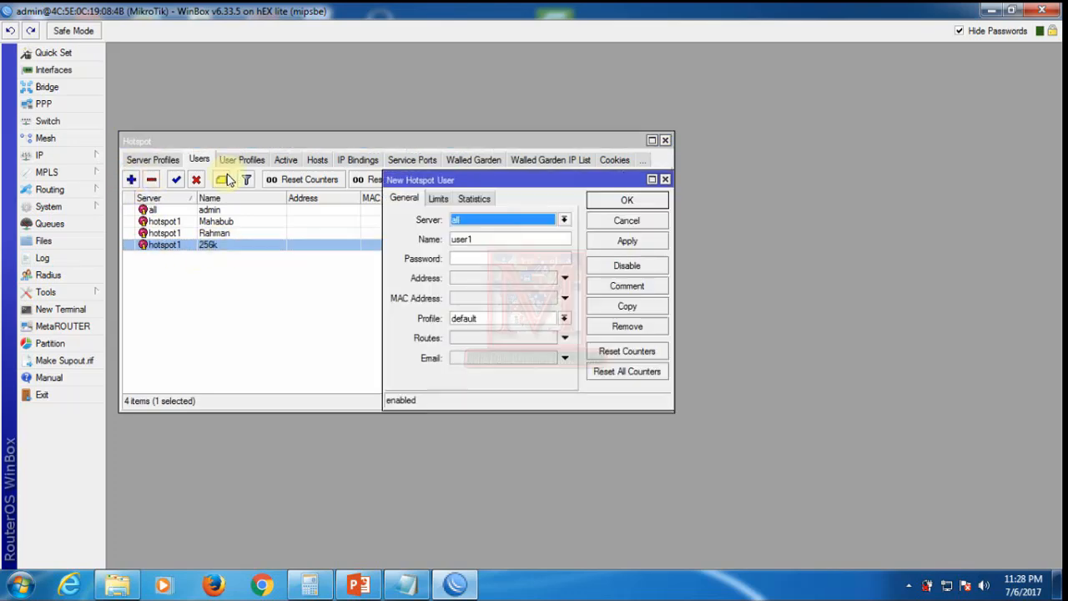
left_click(564, 220)
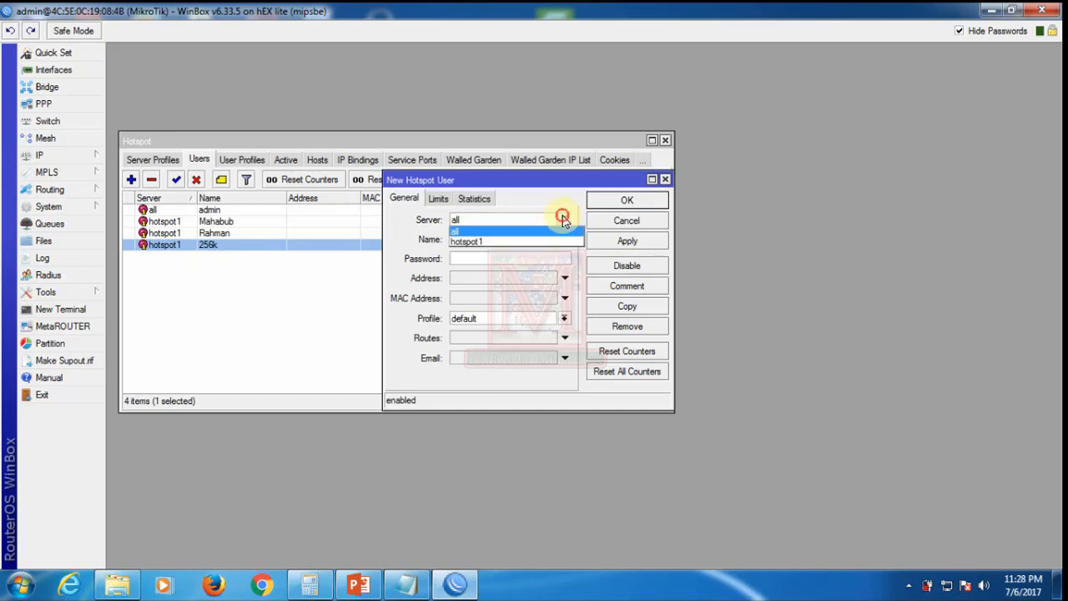
left_click(477, 239)
double_click(479, 239)
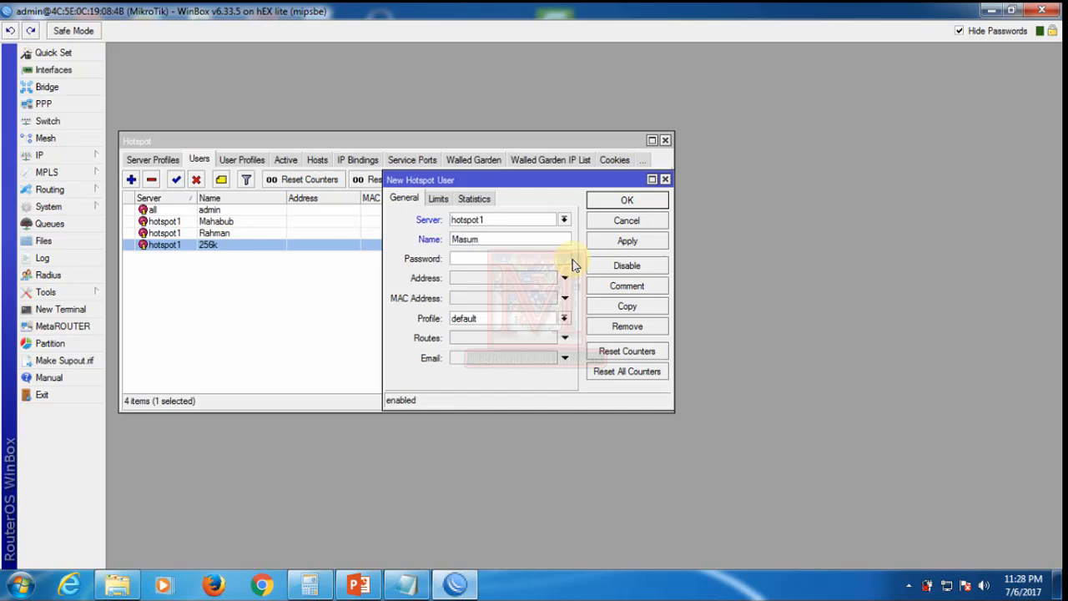
Step: Assign the 512kbps profile and save the new user
left_click(488, 324)
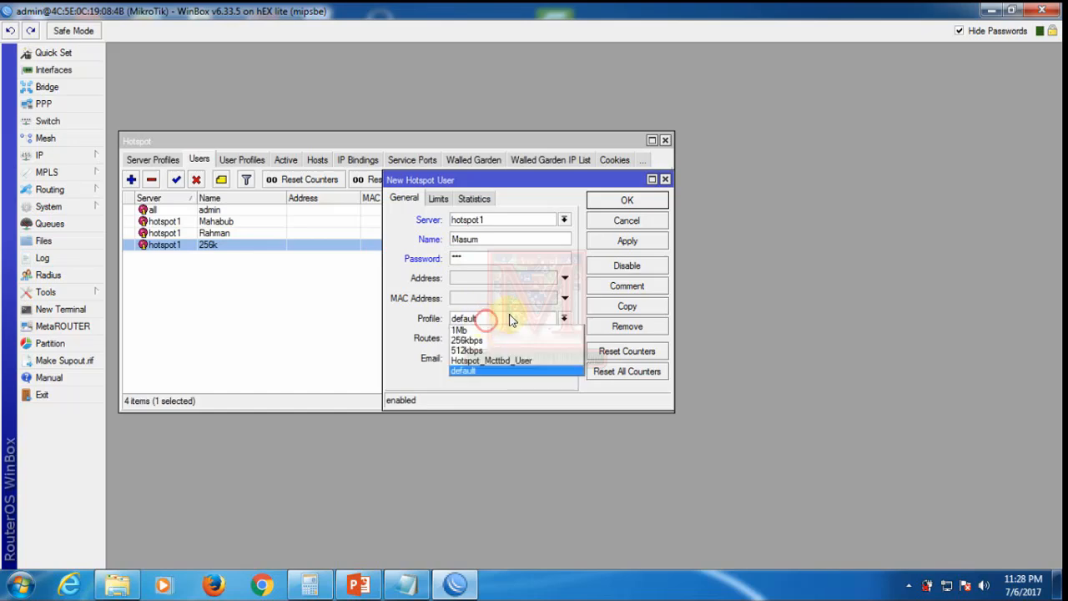
left_click(459, 351)
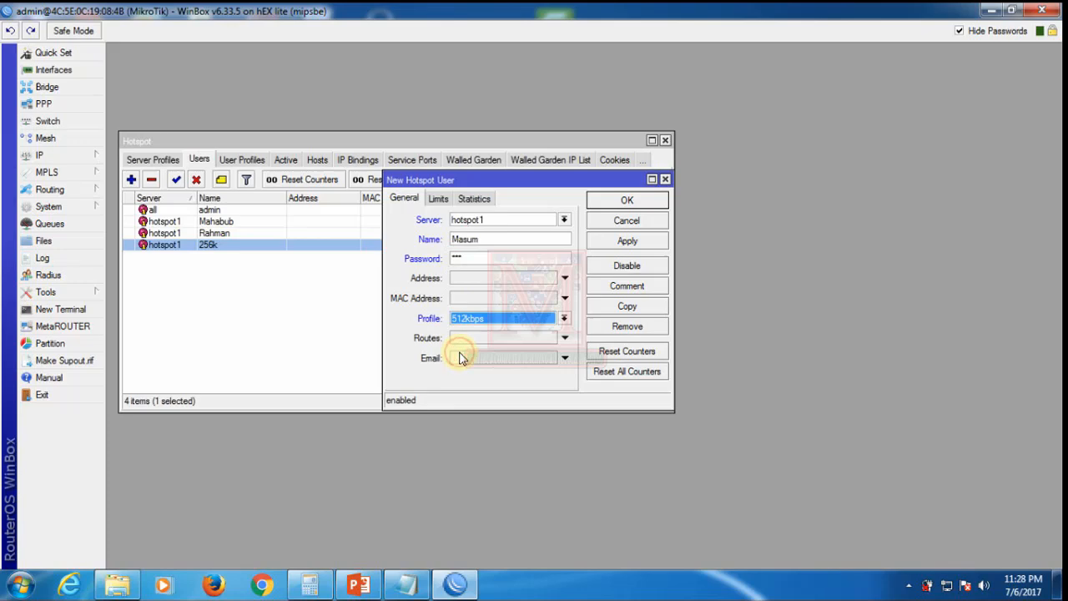
left_click(628, 242)
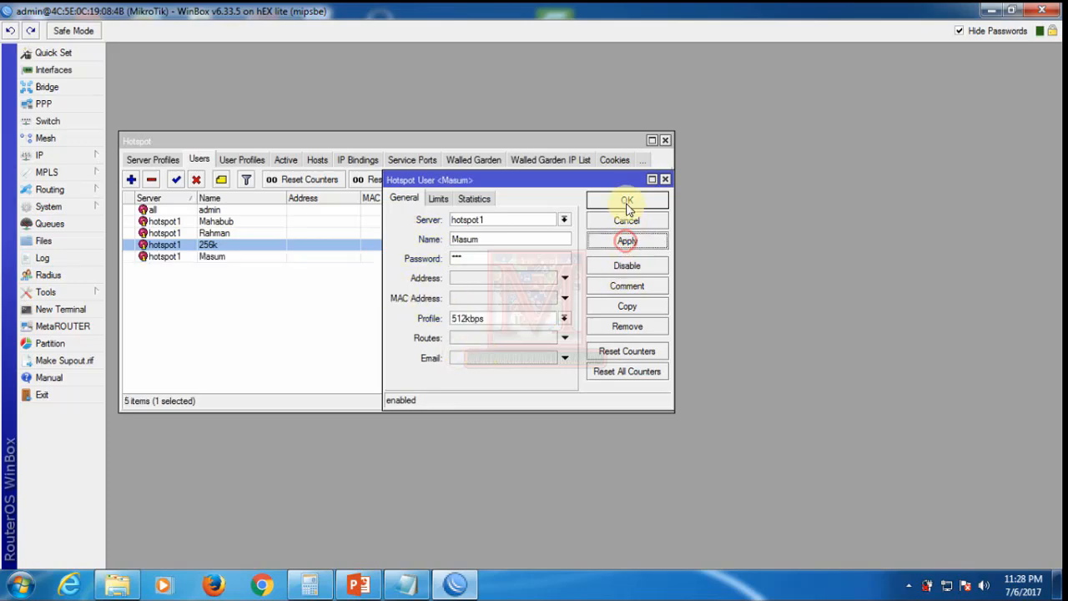
left_click(626, 202)
left_click(289, 330)
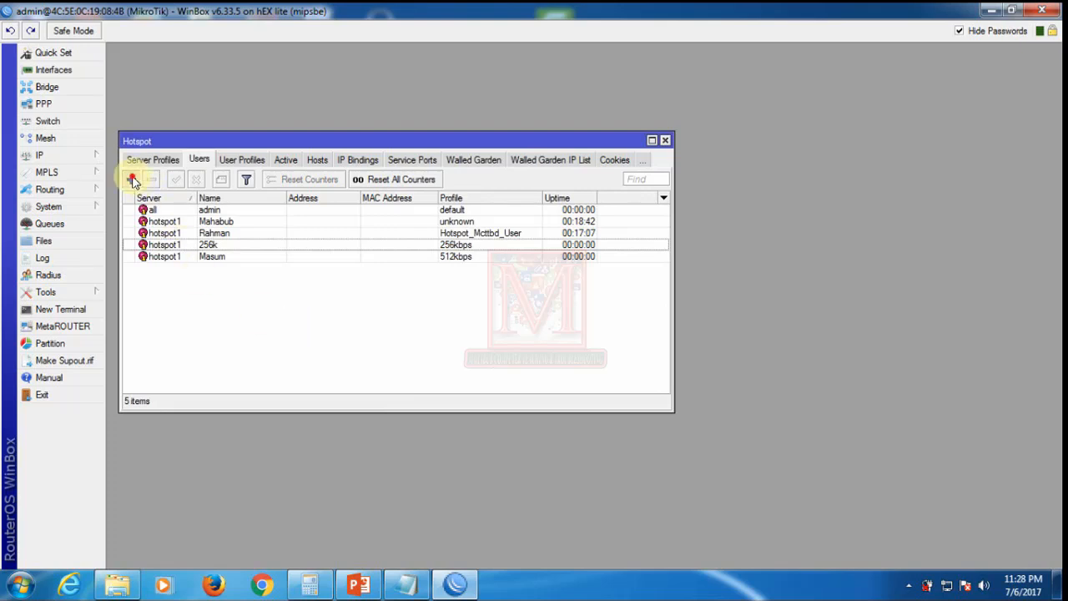
Step: Start a new hotspot user on server hotspot1, entering the user's name and password
left_click(131, 179)
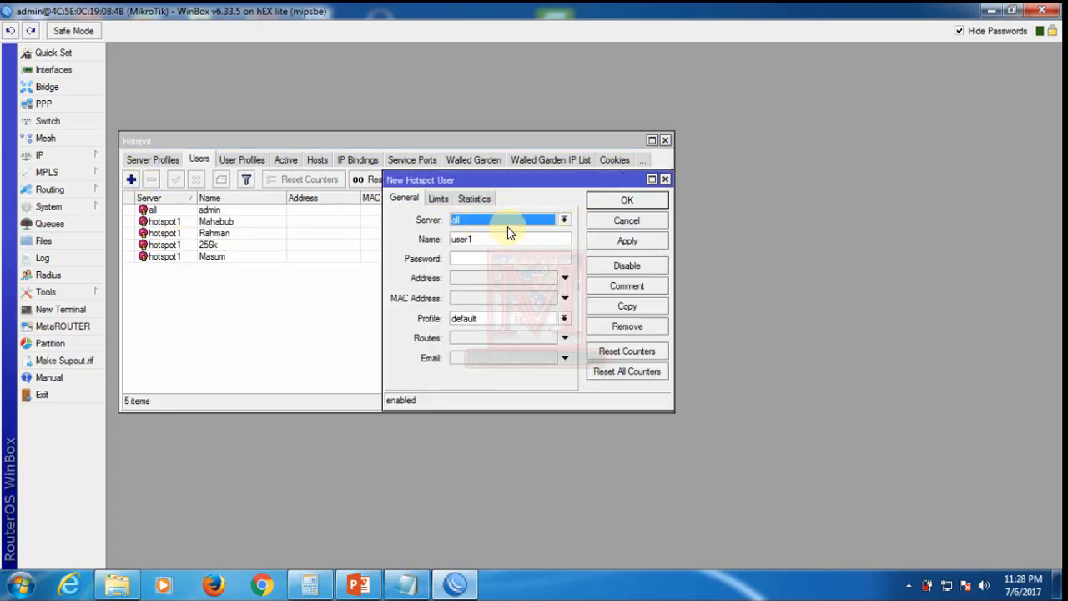
left_click(563, 221)
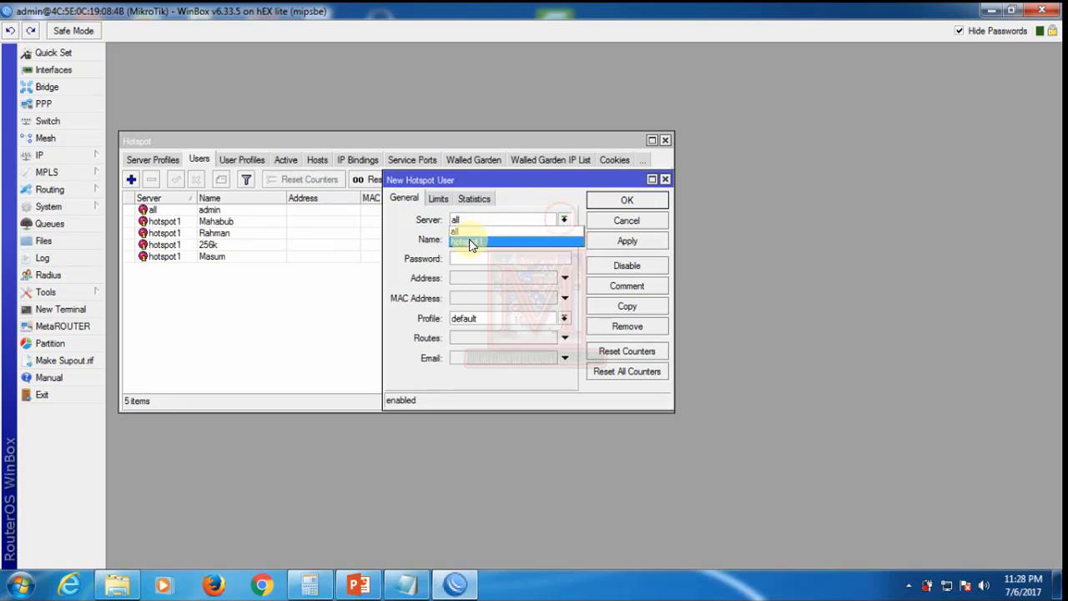
left_click(473, 240)
double_click(487, 240)
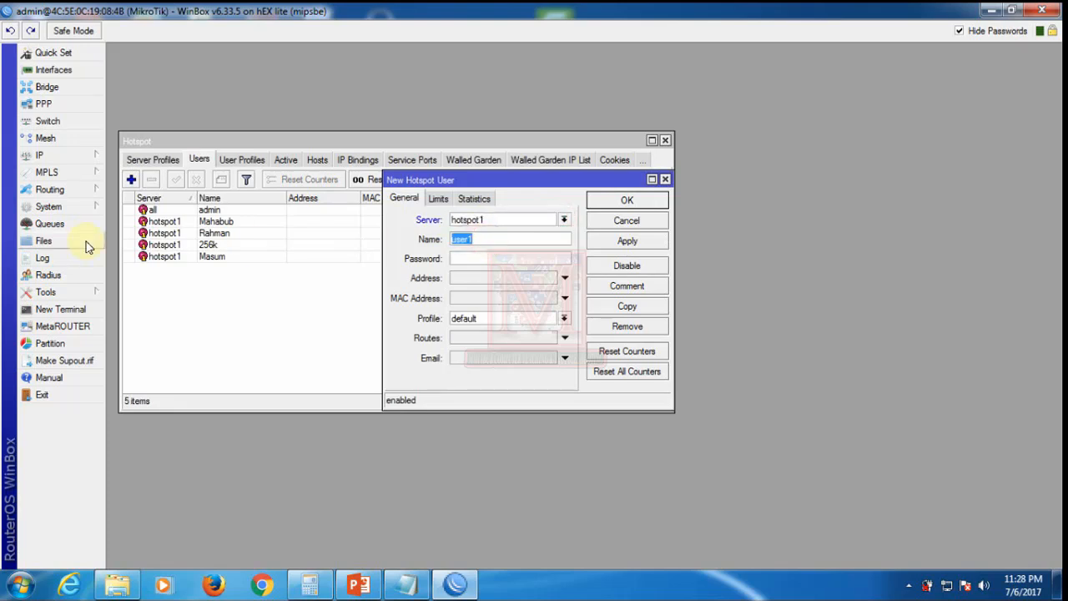
type("Suma")
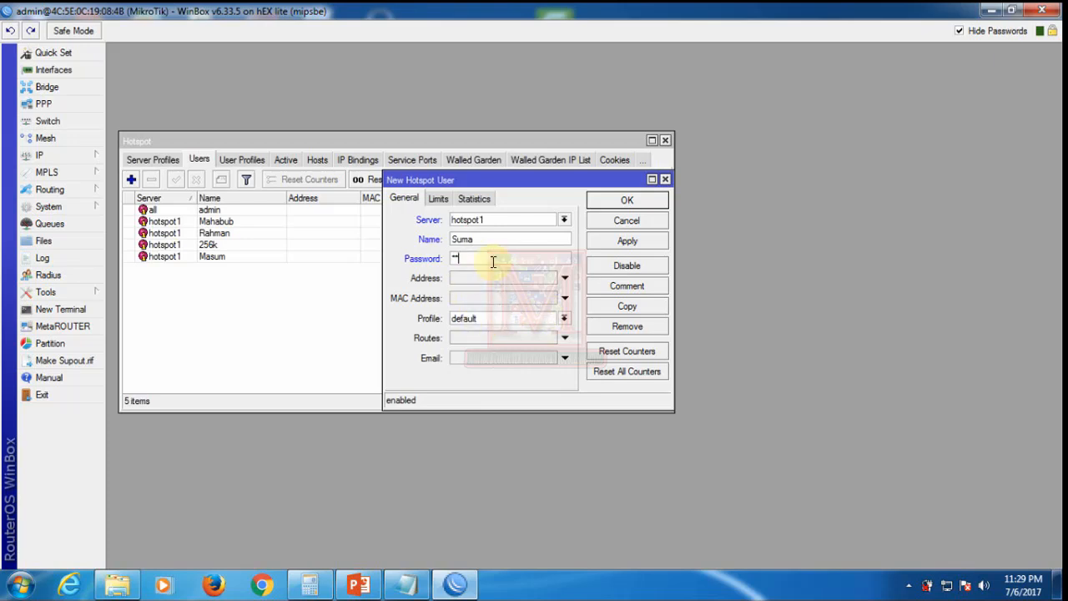
Step: Give the user the 1Mb profile, save it, and review the 256k, 512kbps and 1Mb users
left_click(485, 320)
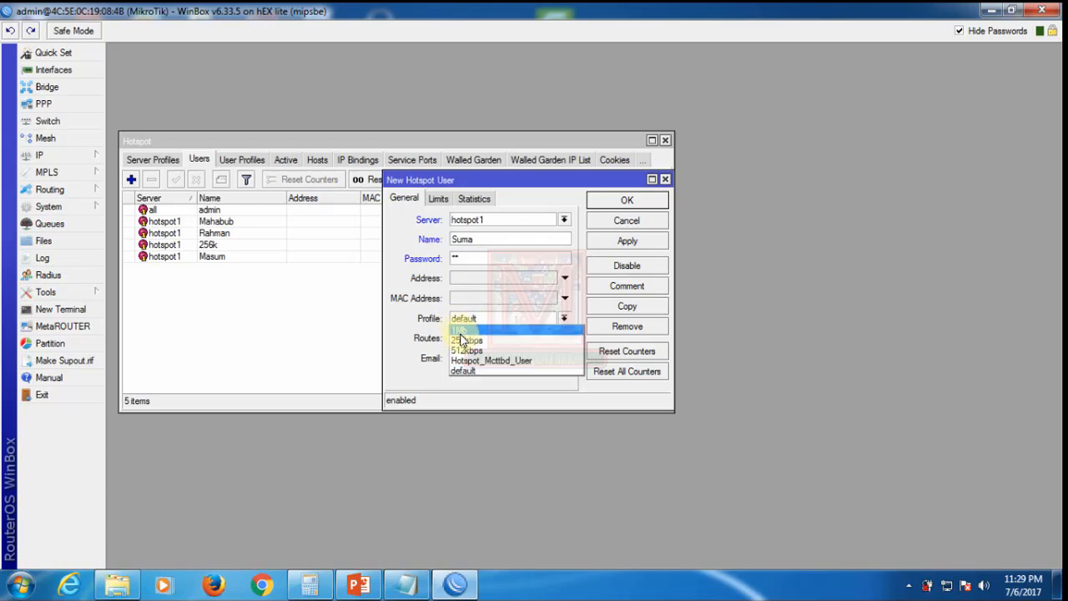
left_click(463, 330)
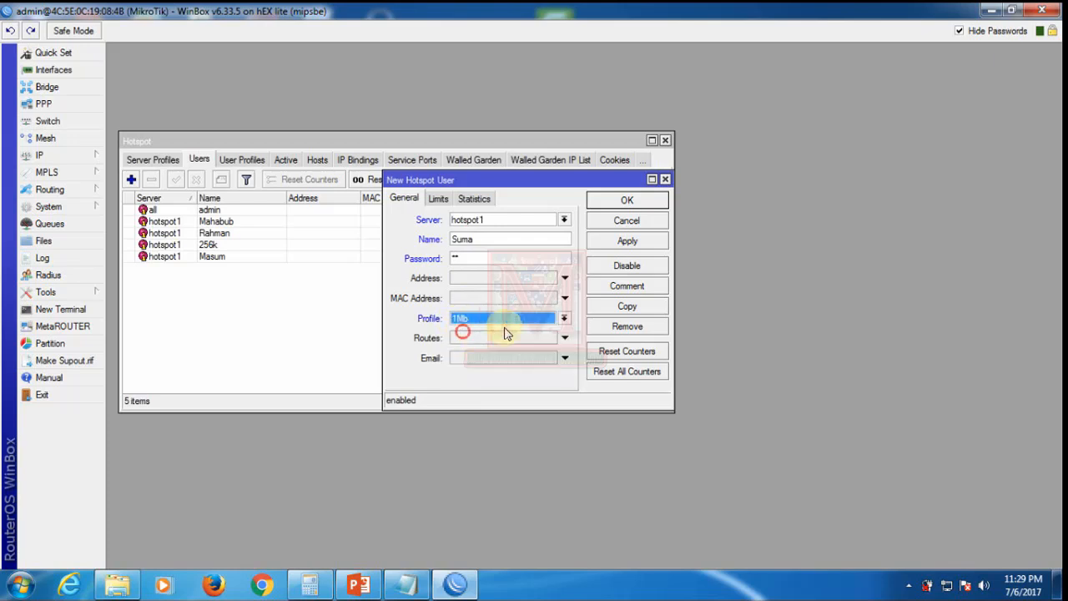
left_click(628, 243)
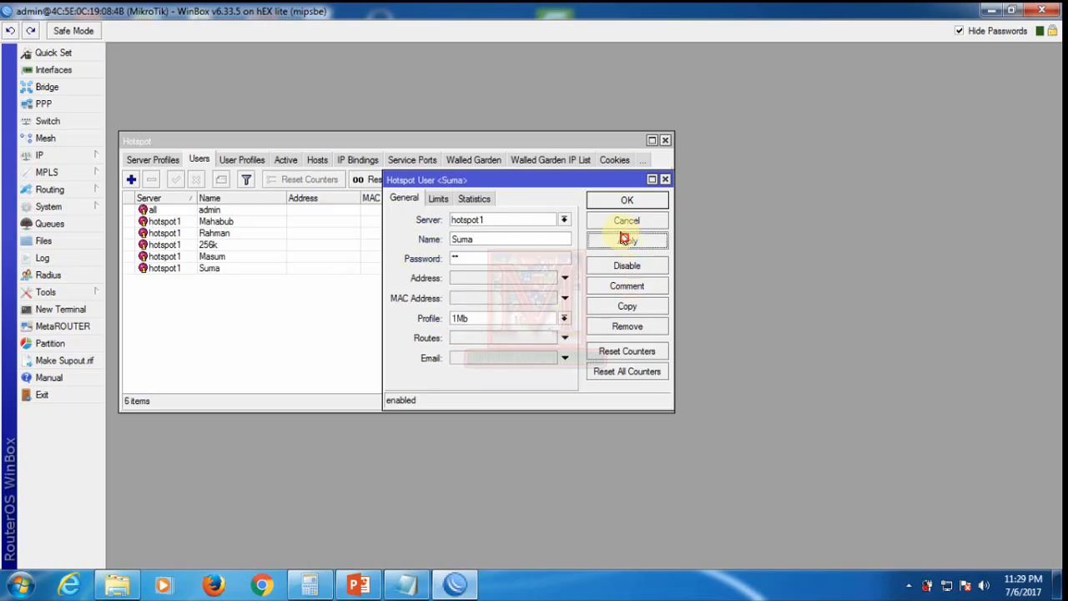
left_click(626, 201)
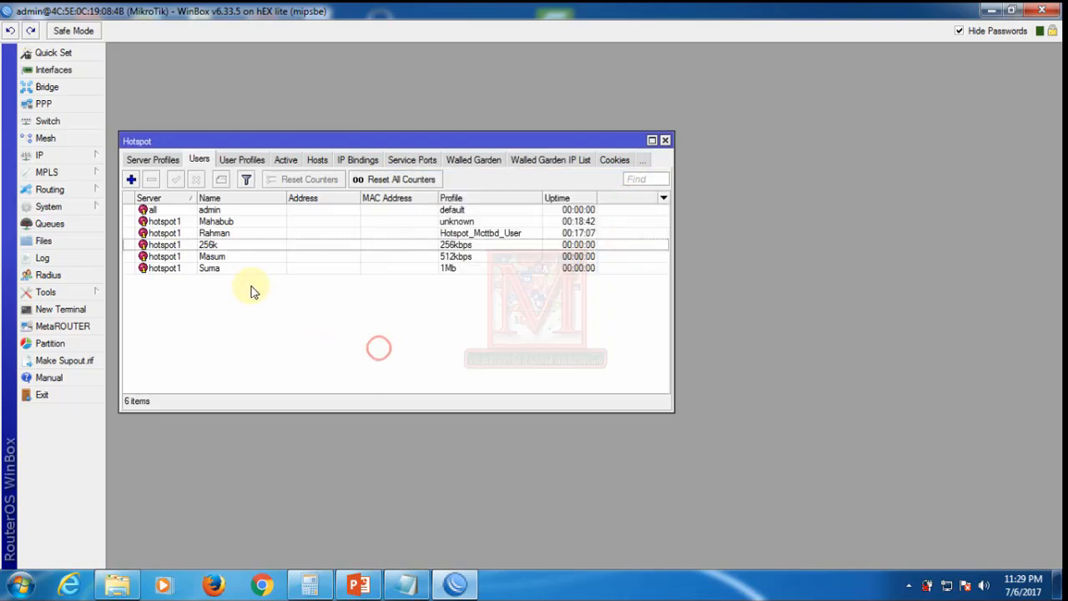
left_click(208, 246)
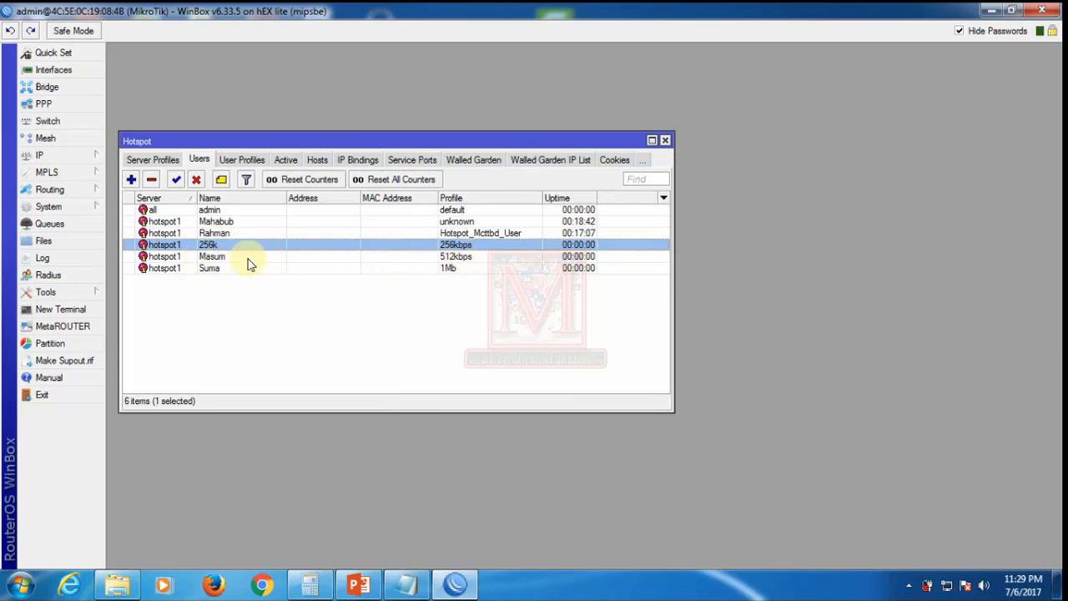
left_click(208, 259)
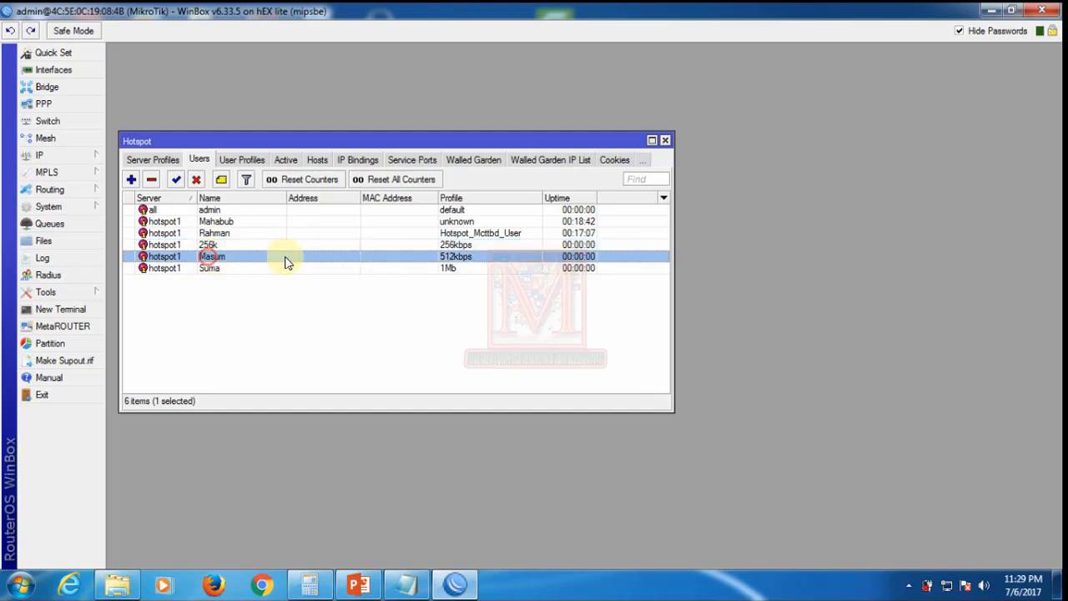
left_click(204, 267)
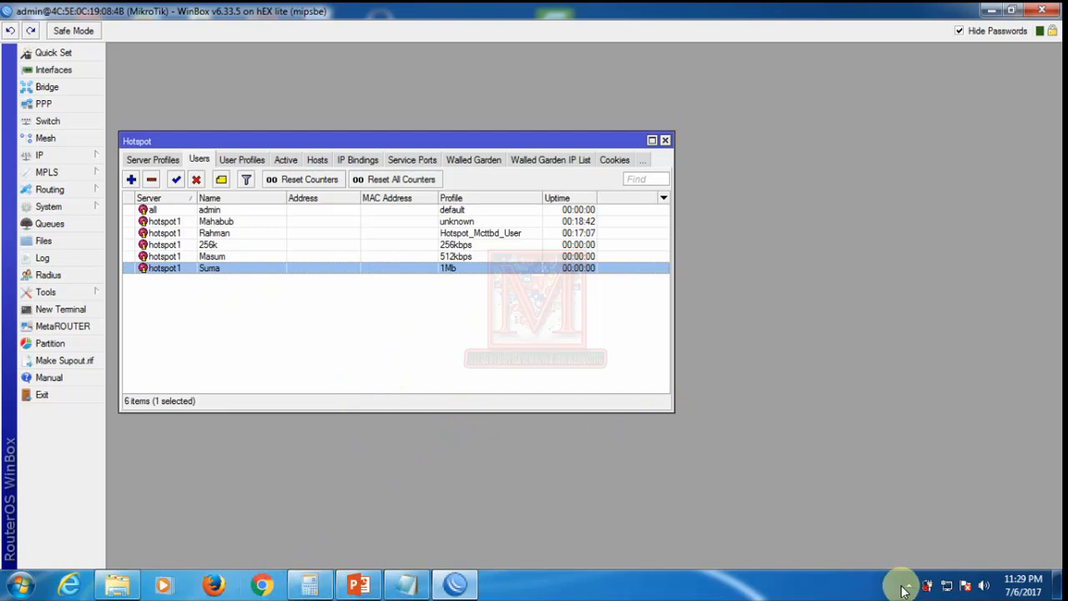
left_click(260, 589)
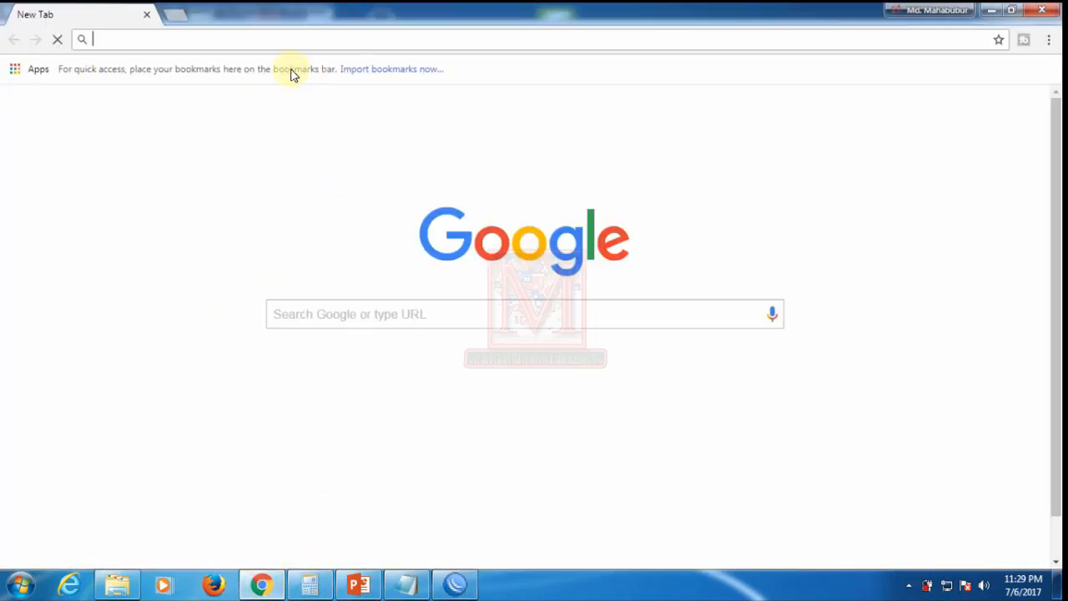
type("bandwidthplace.com")
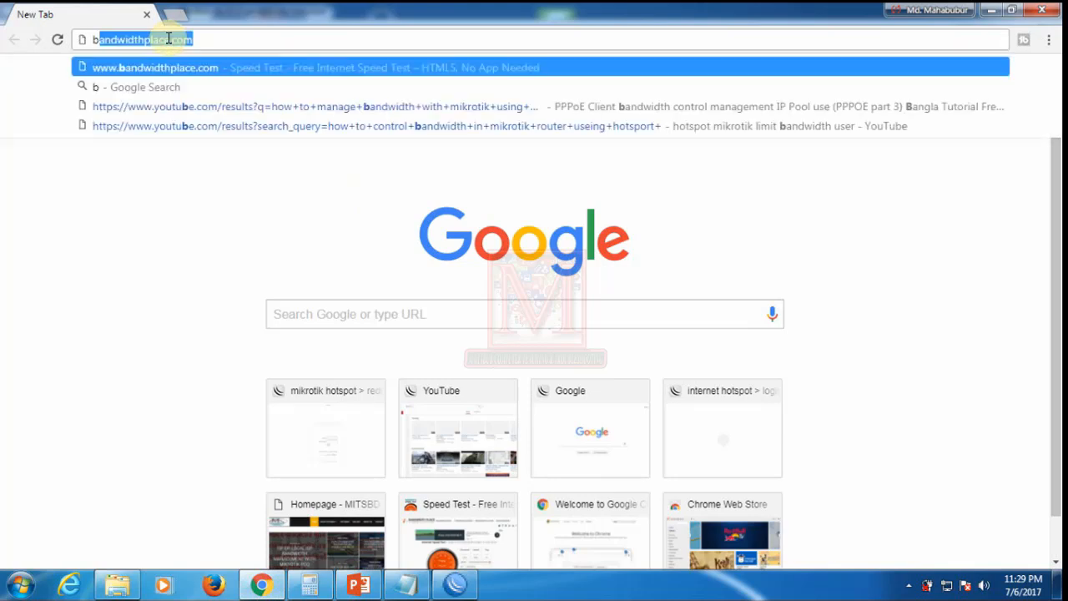
key("Return")
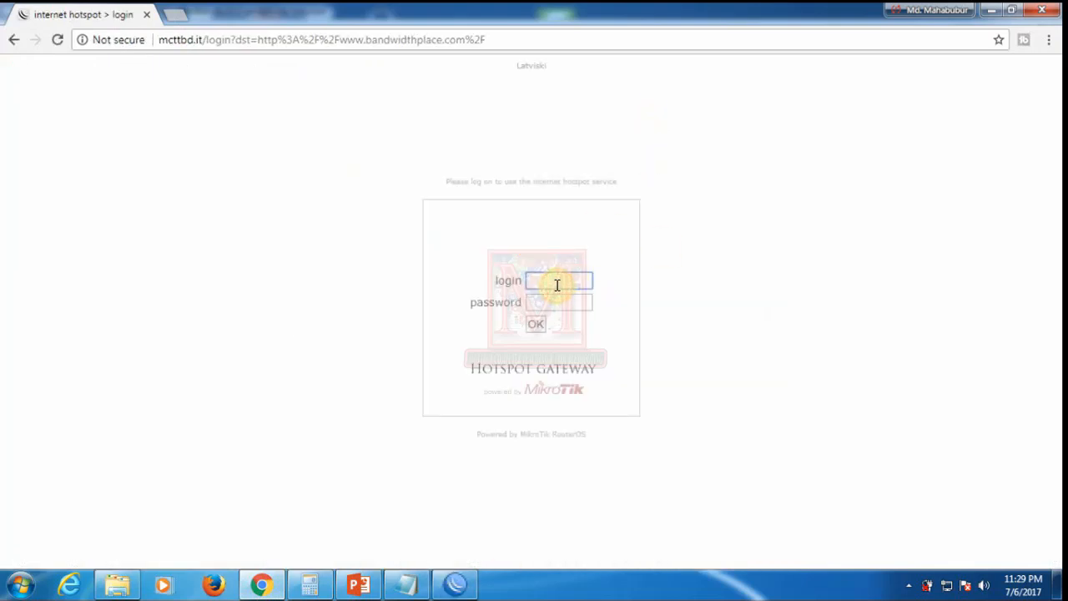
left_click(943, 586)
right_click(943, 587)
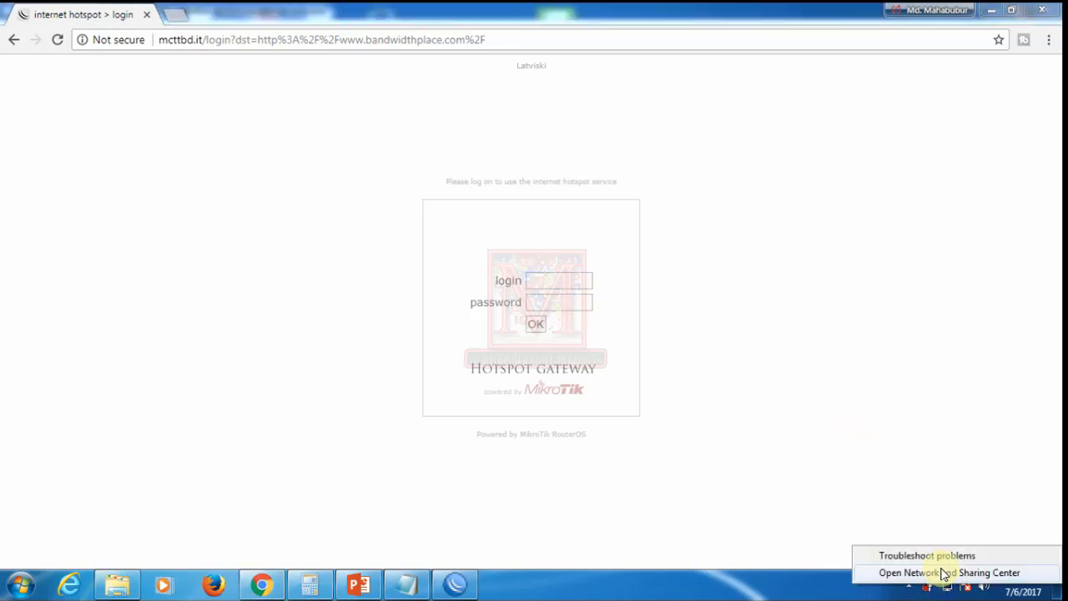
left_click(942, 574)
left_click(506, 198)
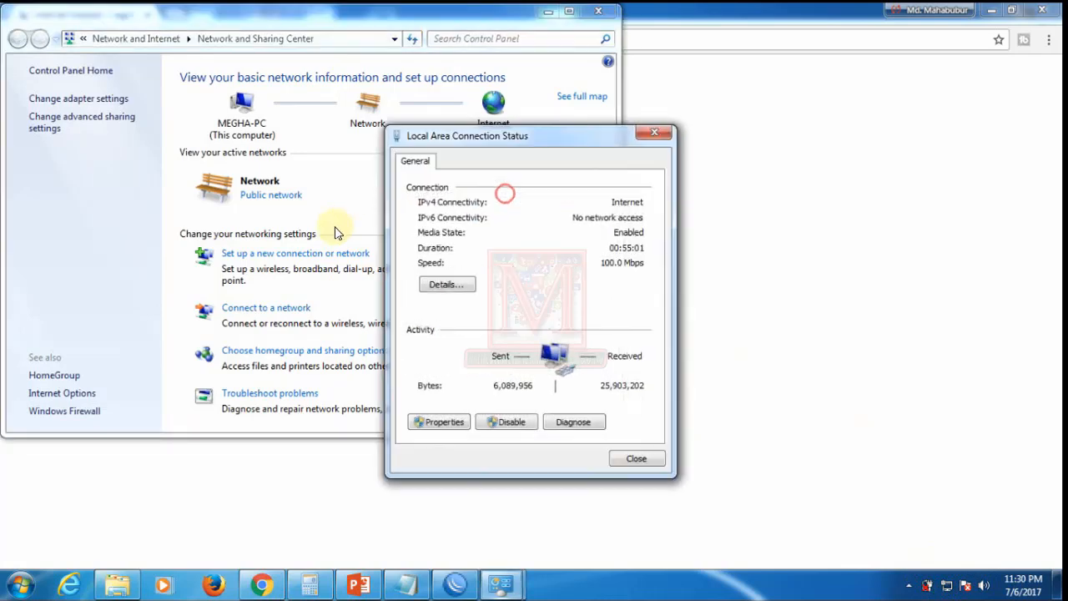
left_click(446, 284)
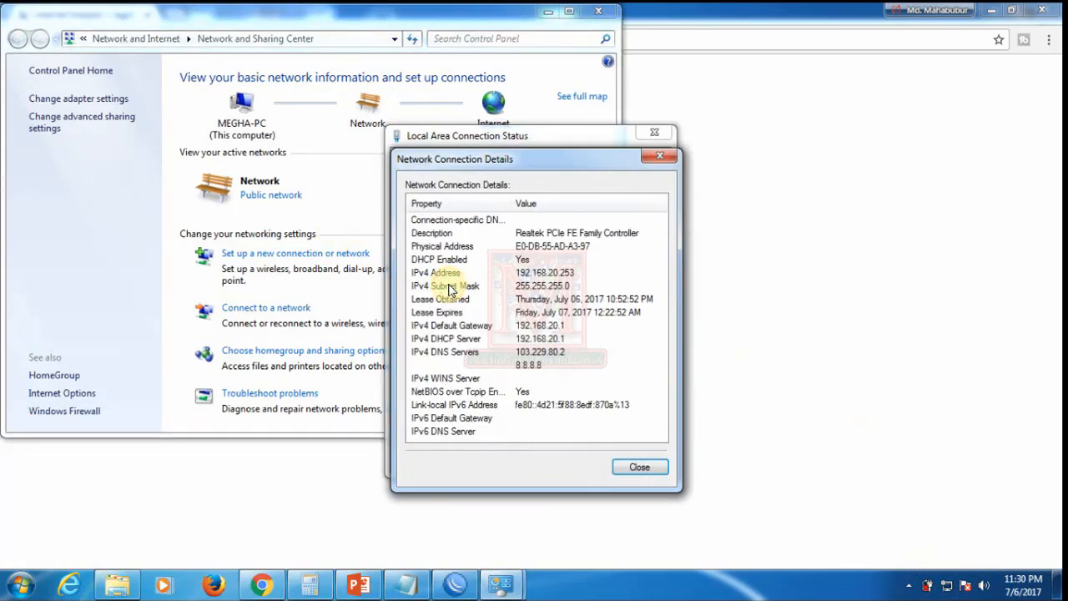
left_click(621, 471)
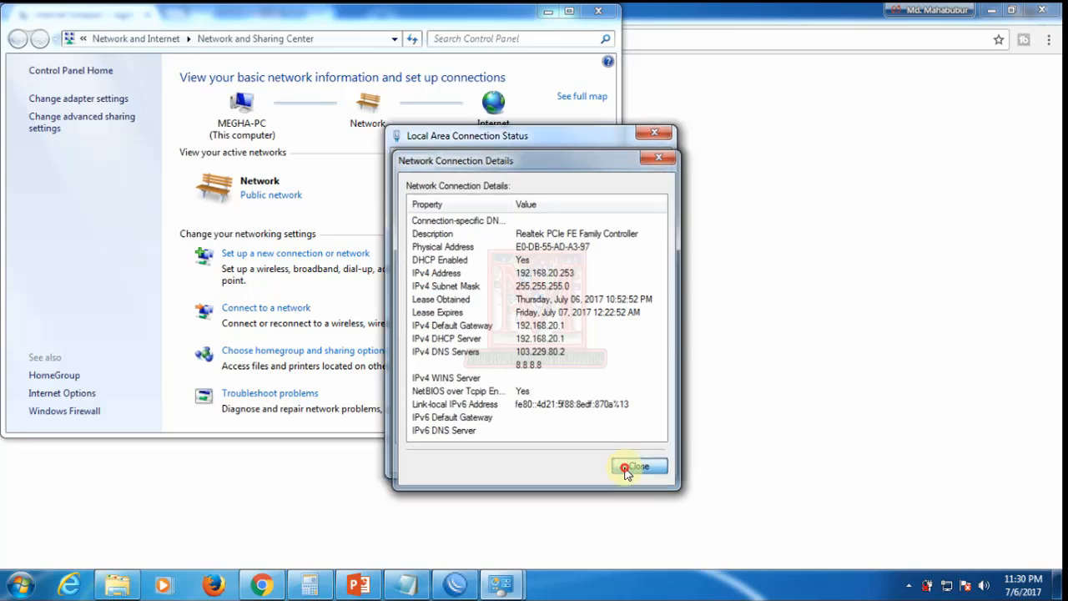
left_click(449, 285)
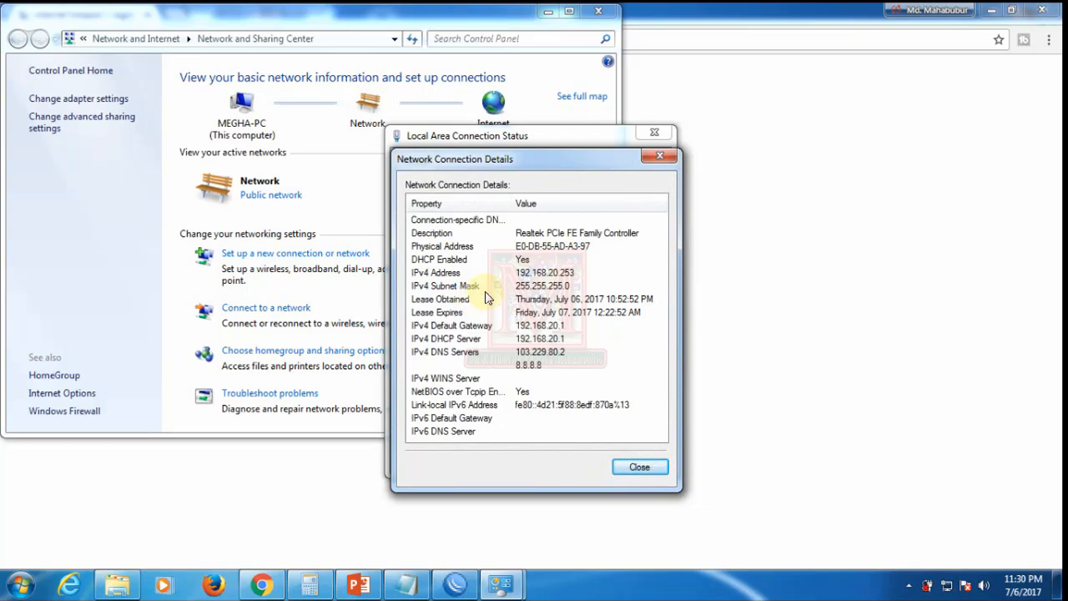
left_click(636, 468)
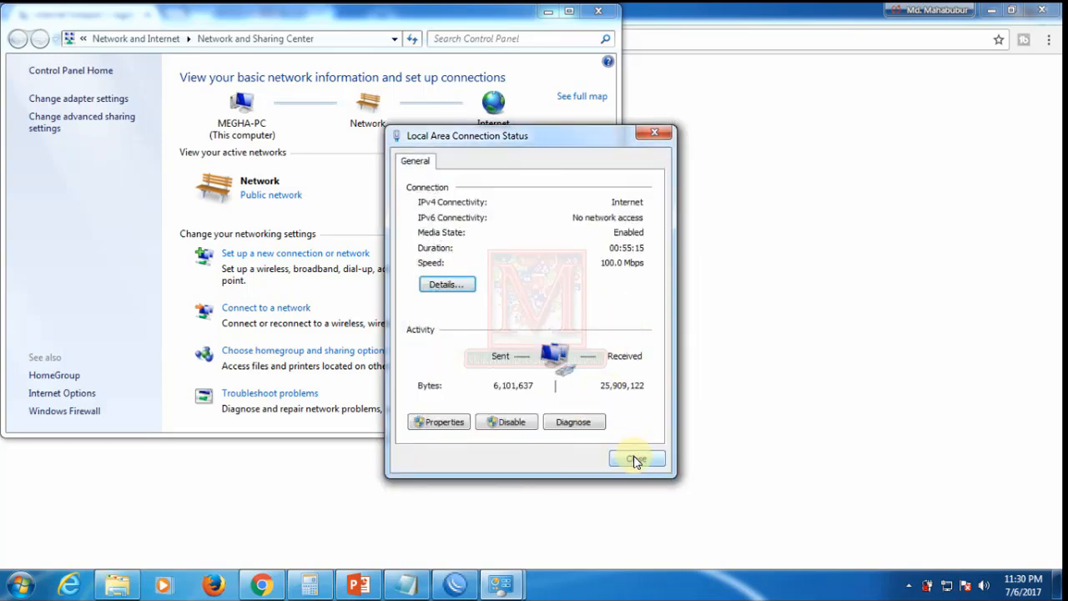
left_click(636, 459)
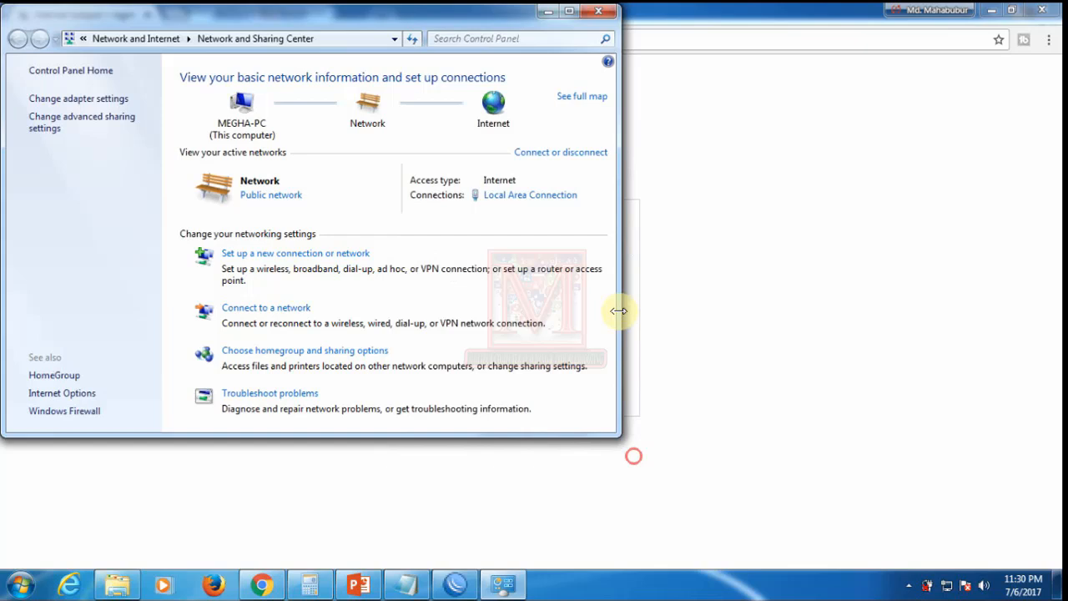
left_click(612, 10)
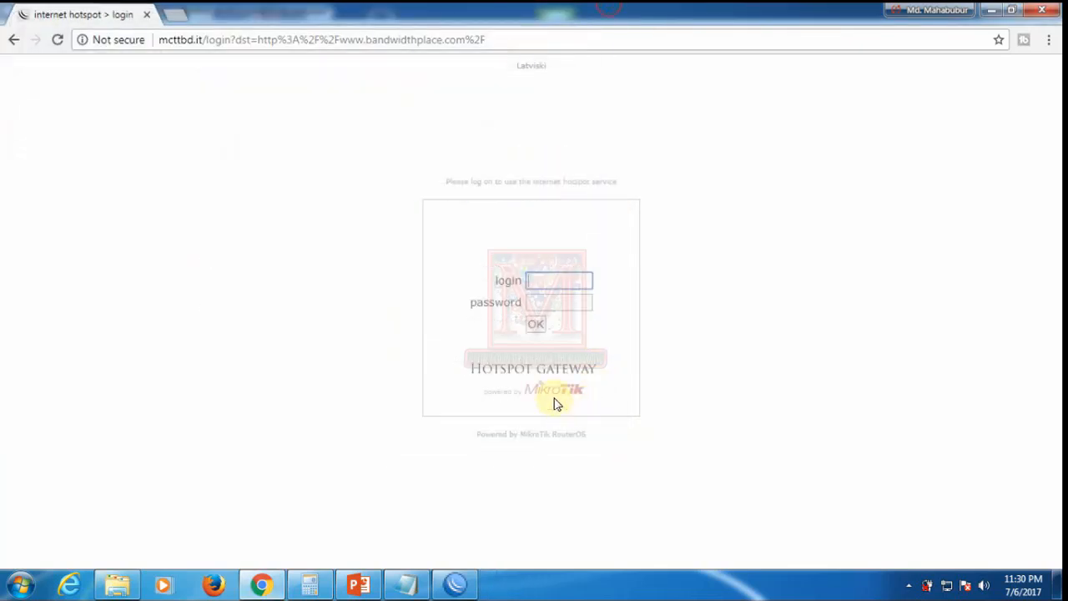
Step: Re-enter bandwidthplace.com in the address bar from the hotspot login page
left_click(553, 279)
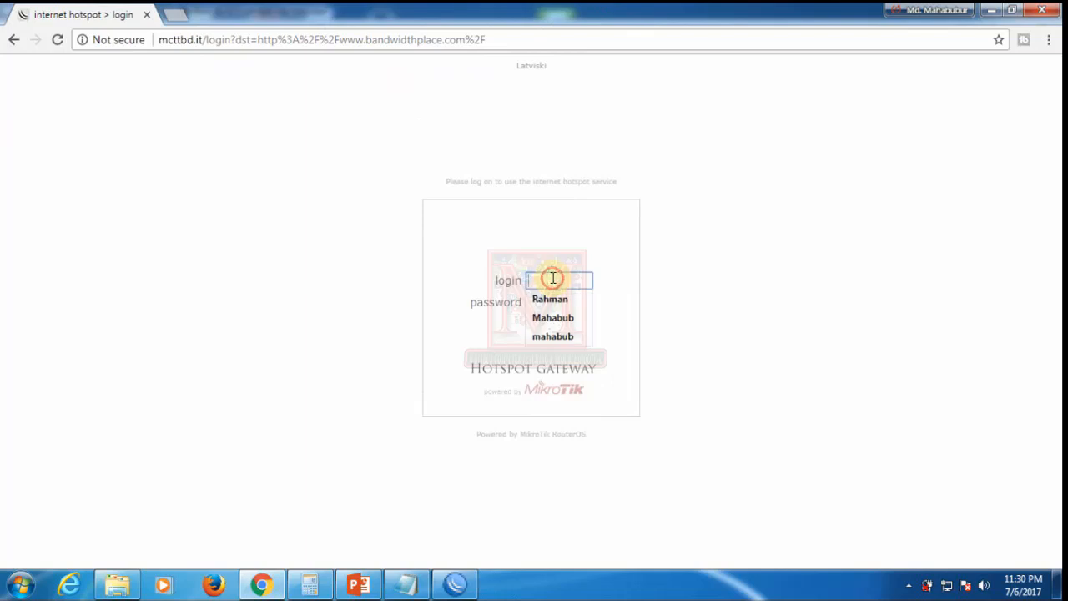
left_click(328, 207)
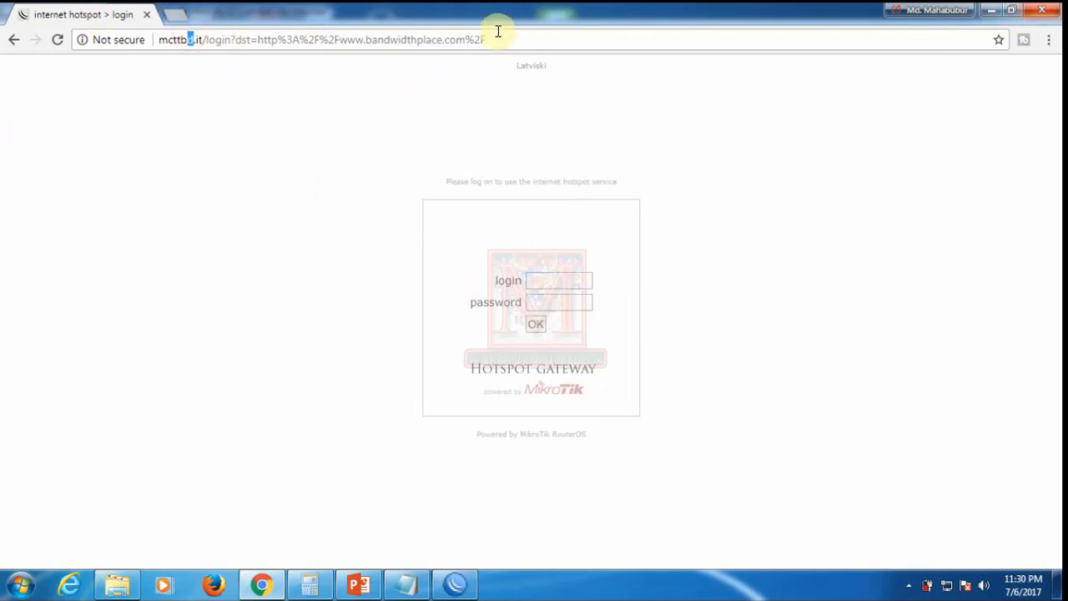
left_click(551, 38)
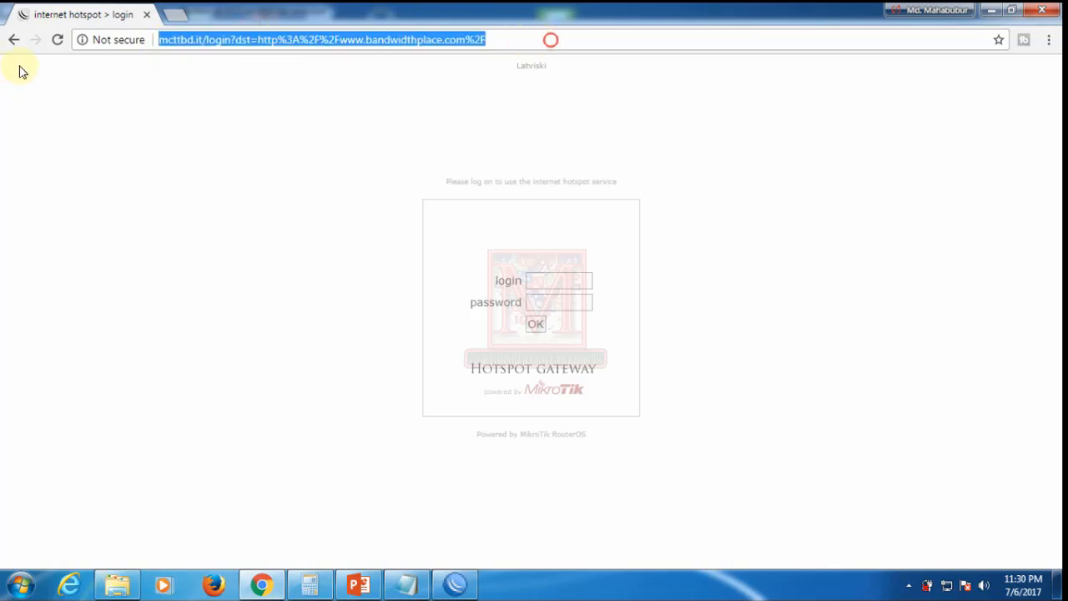
type("bandwidthplace.com")
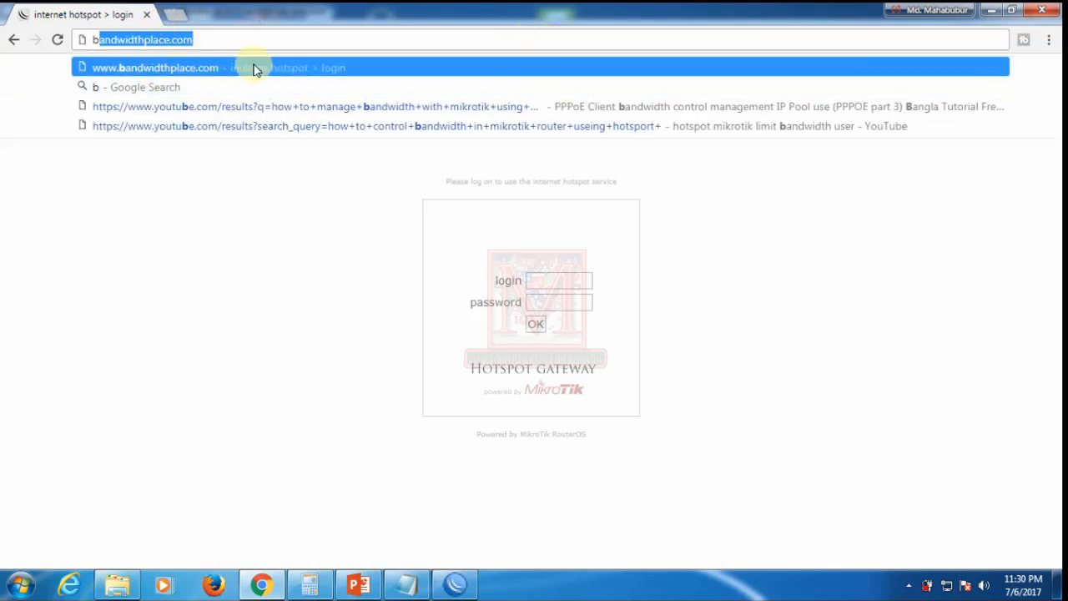
left_click(353, 369)
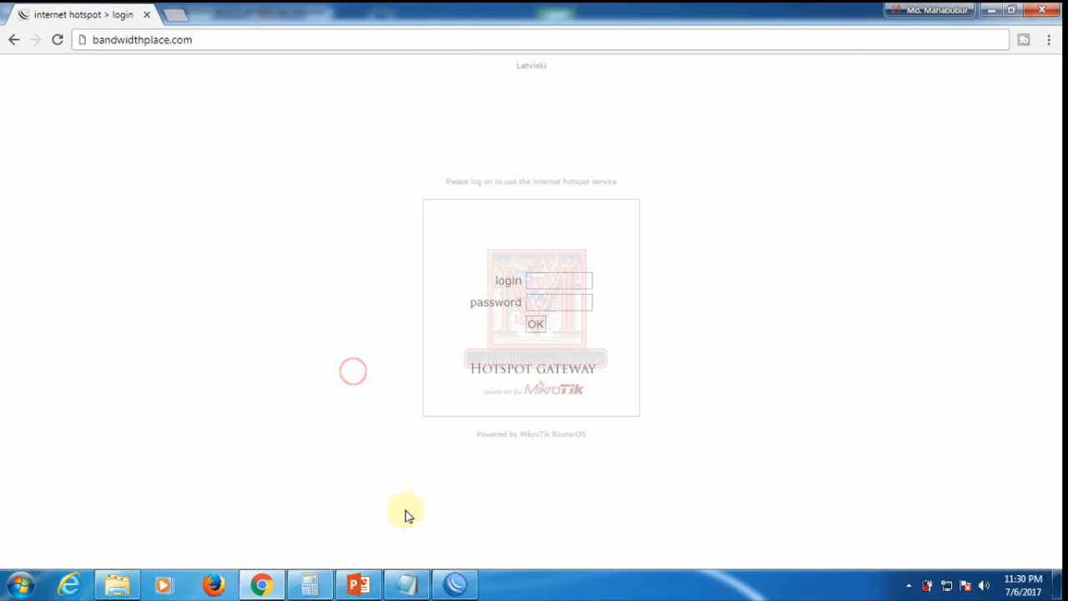
left_click(455, 584)
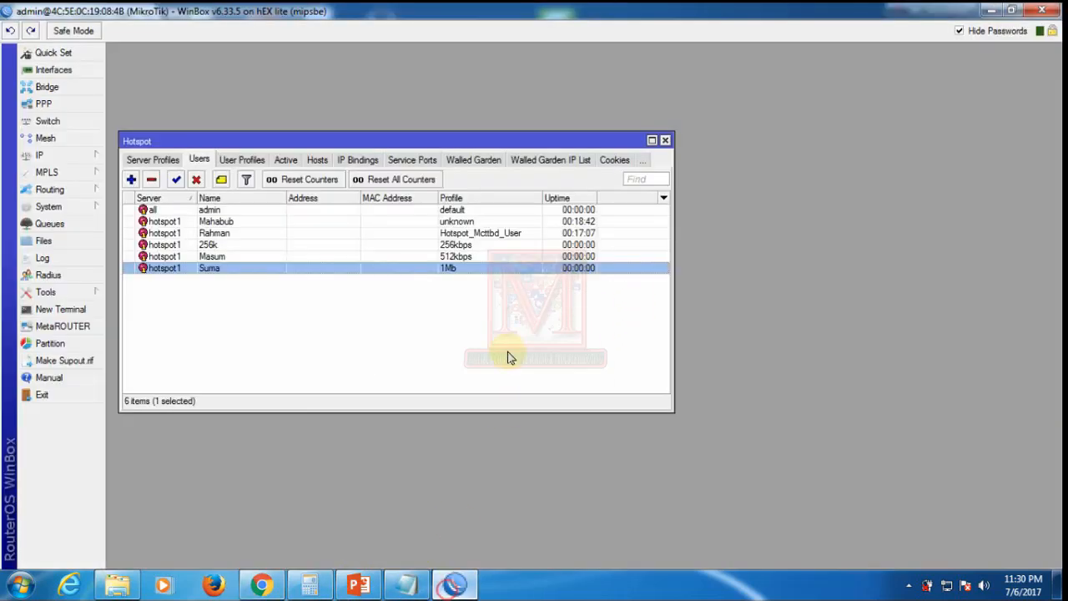
left_click(209, 244)
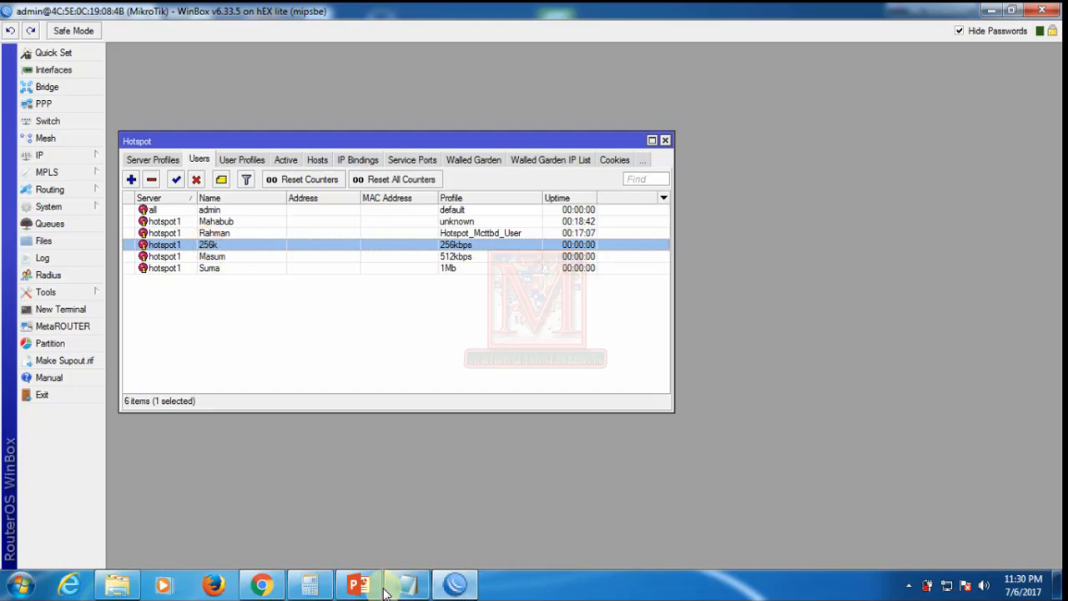
left_click(261, 585)
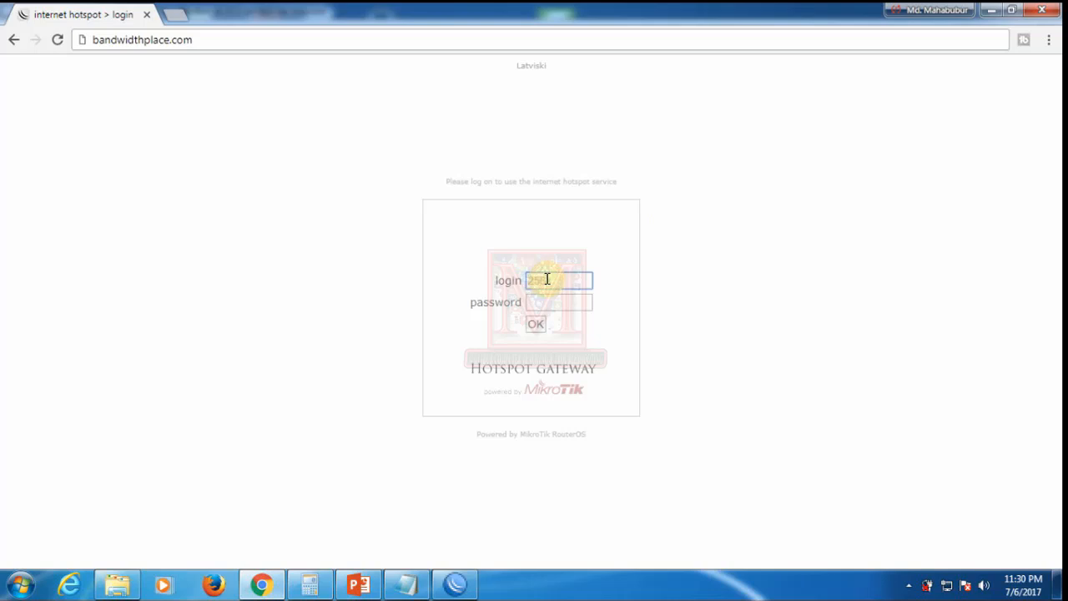
Step: Enter the 256k test user's password and log in, loading the Bandwidth Place site
left_click(559, 302)
type("256k")
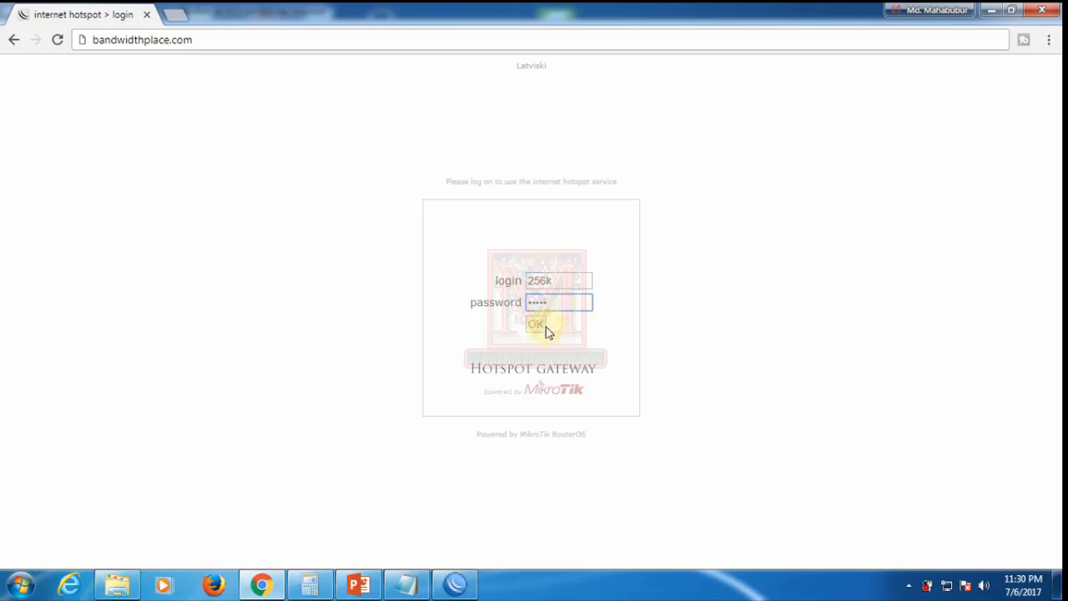
left_click(539, 325)
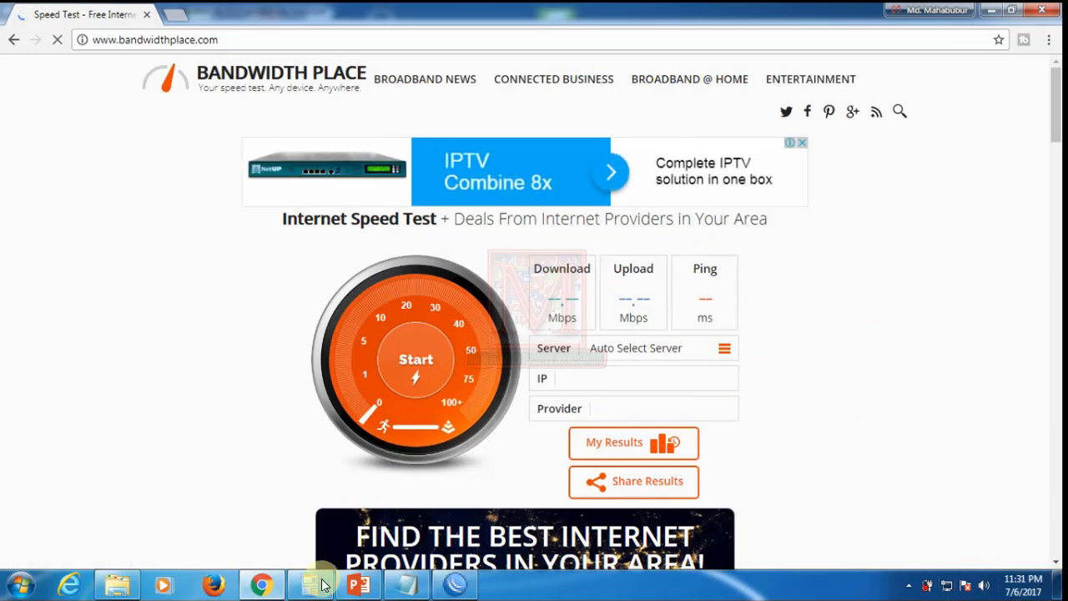
Step: Open the mcttbd.it hotspot status page in a new tab, then return to the Speed Test tab
left_click(176, 20)
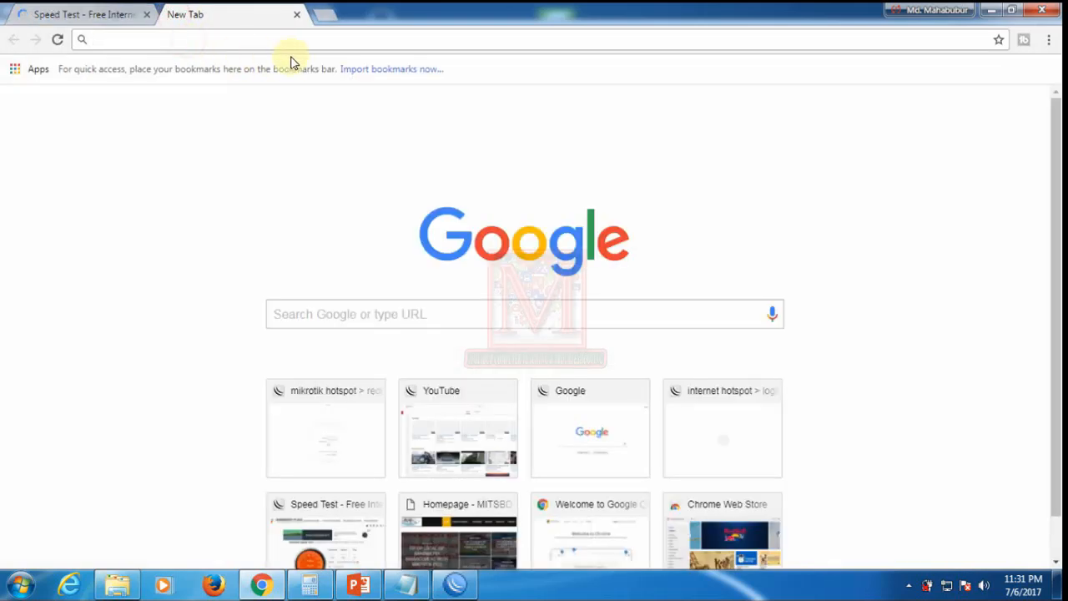
type("mi")
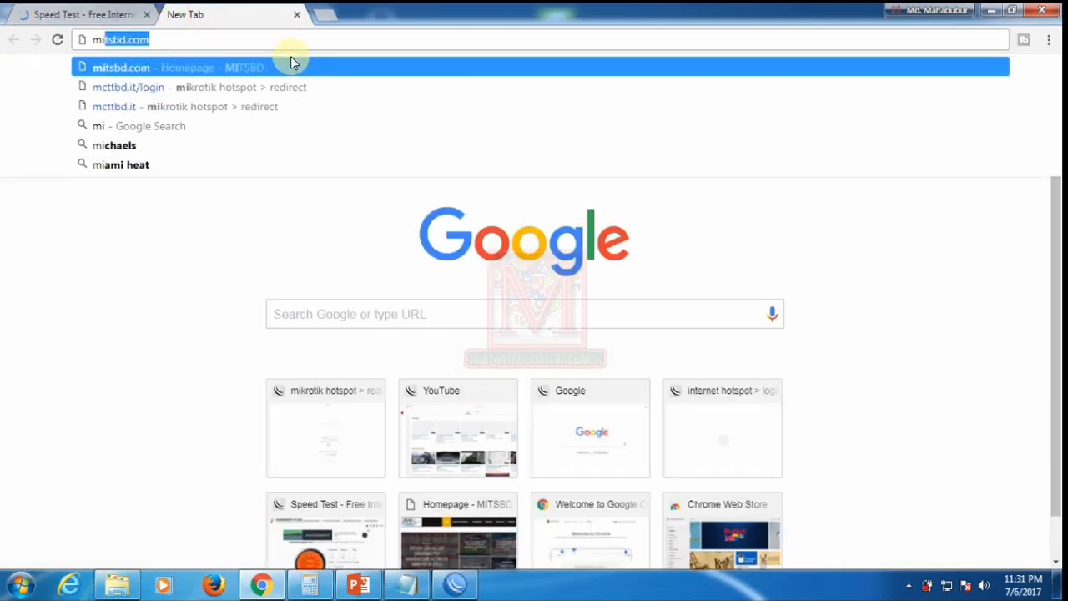
key("BackSpace")
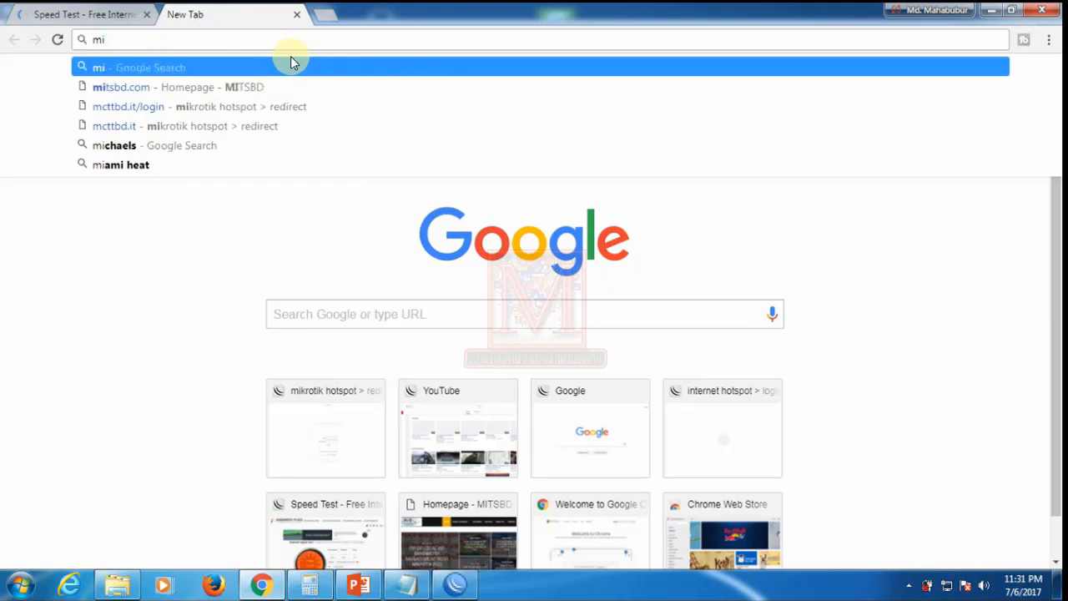
key("BackSpace")
type("cttbd.it")
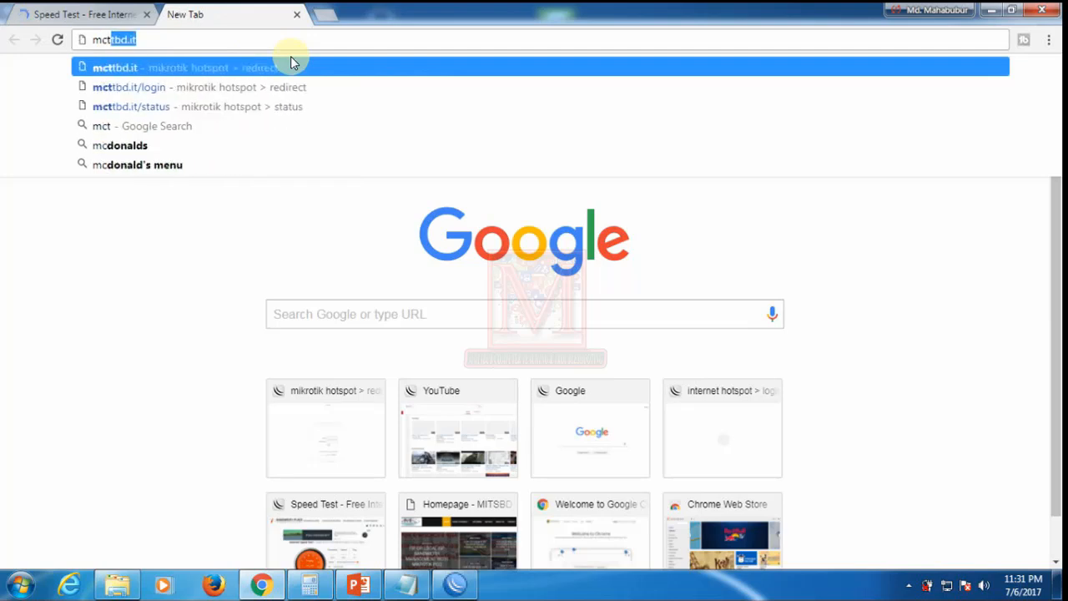
key("Return")
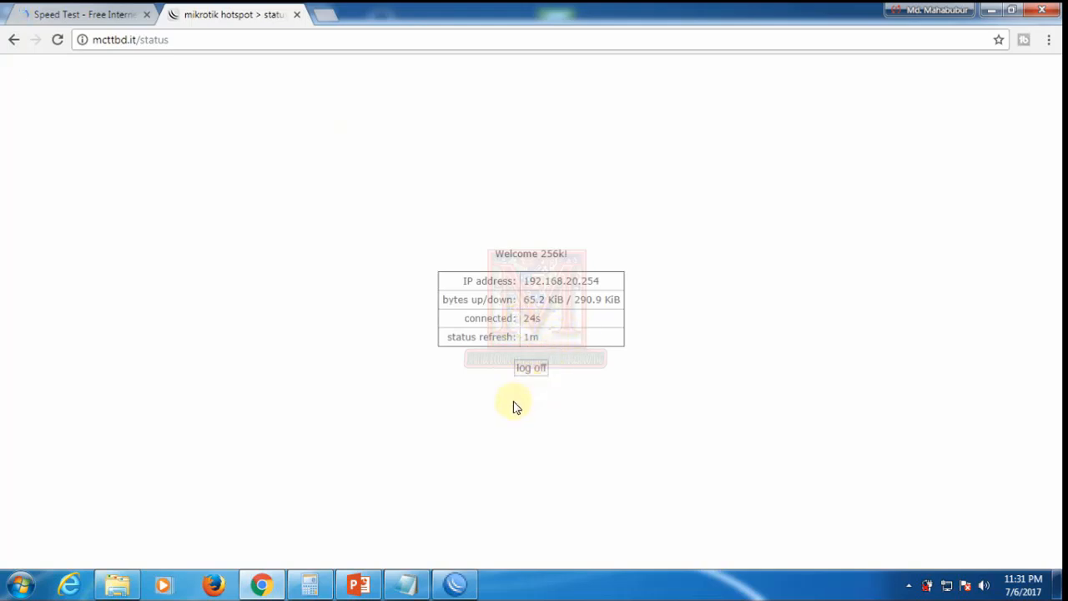
left_click(99, 15)
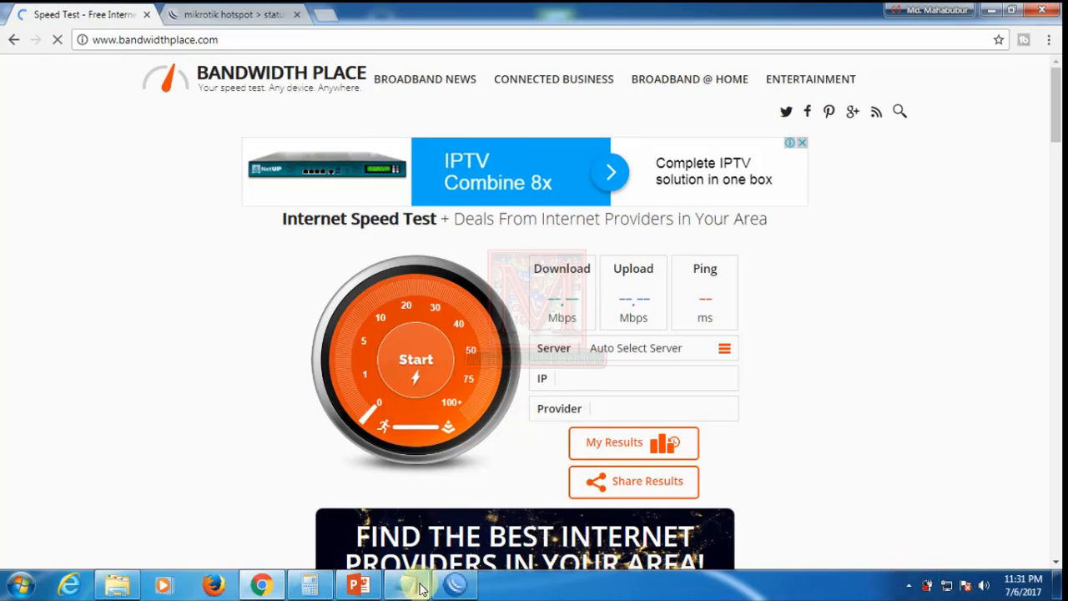
Step: Run Torch on LAN_ether5 and select the 192.168.20.253 traffic row (Tx 25.6 kbps, Rx 7.0 kbps)
left_click(451, 588)
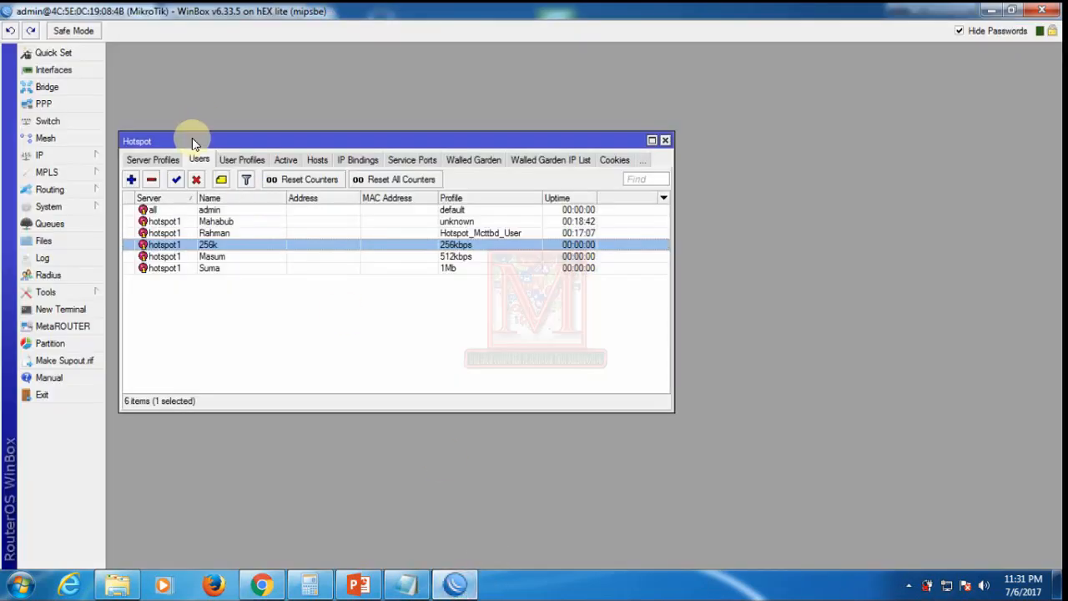
left_click_drag(193, 138, 404, 131)
left_click(40, 155)
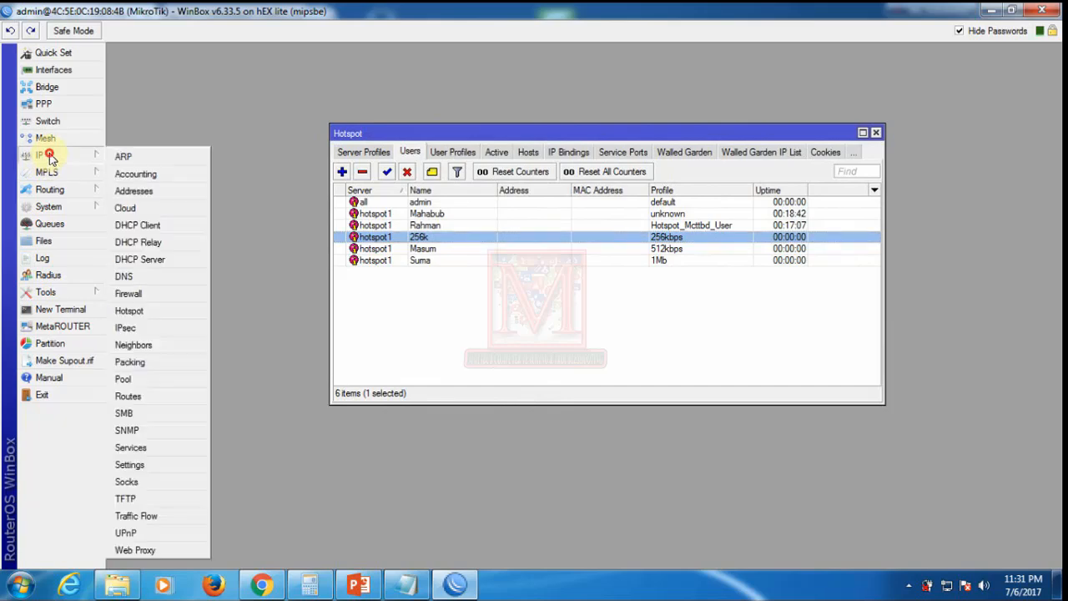
left_click(87, 292)
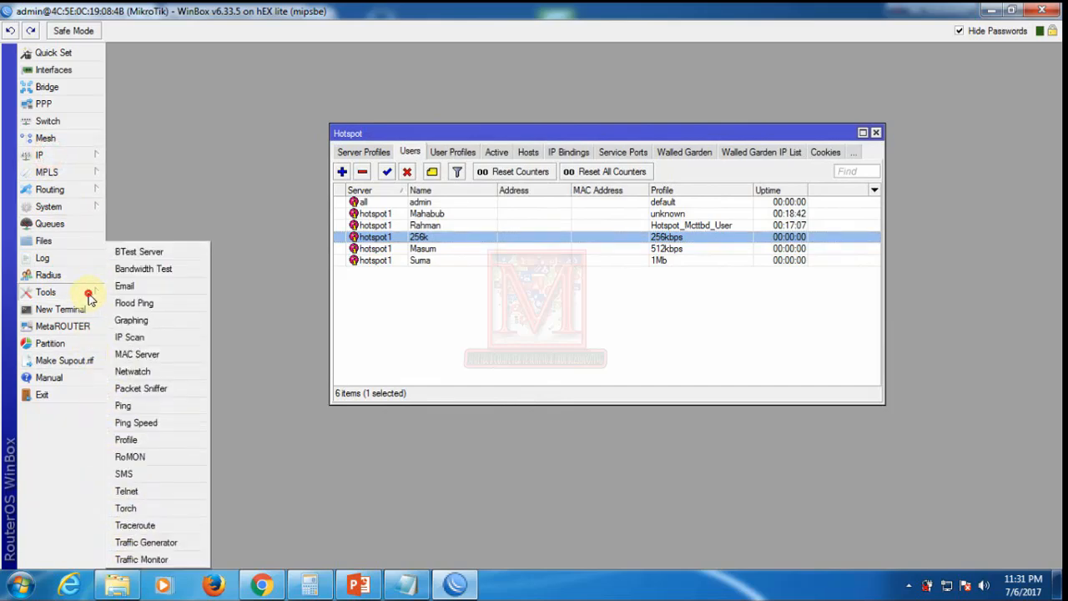
left_click(125, 508)
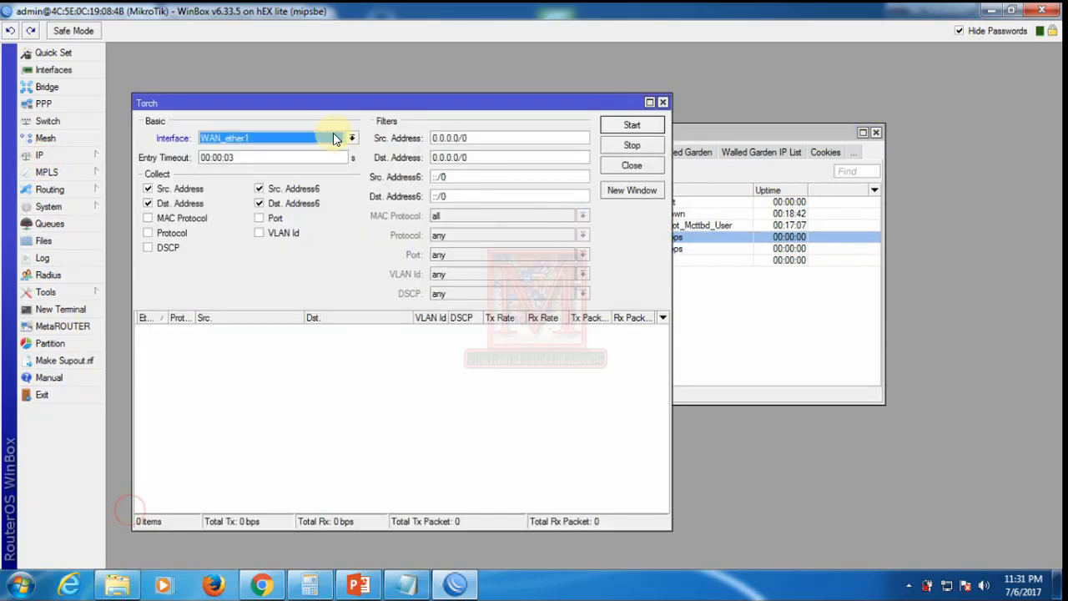
left_click(306, 138)
left_click(237, 150)
left_click(619, 125)
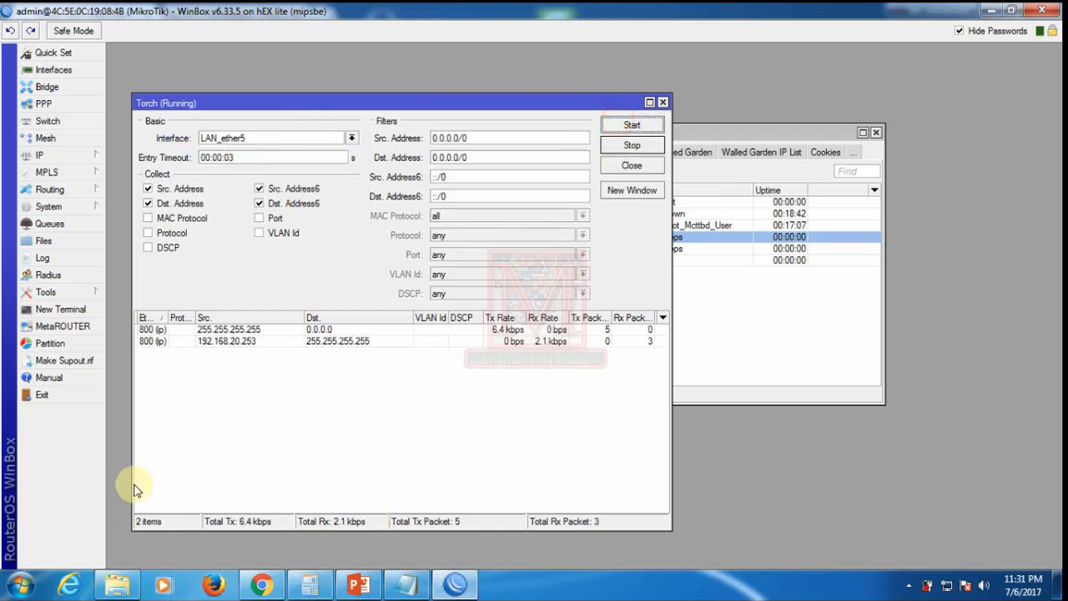
left_click(255, 341)
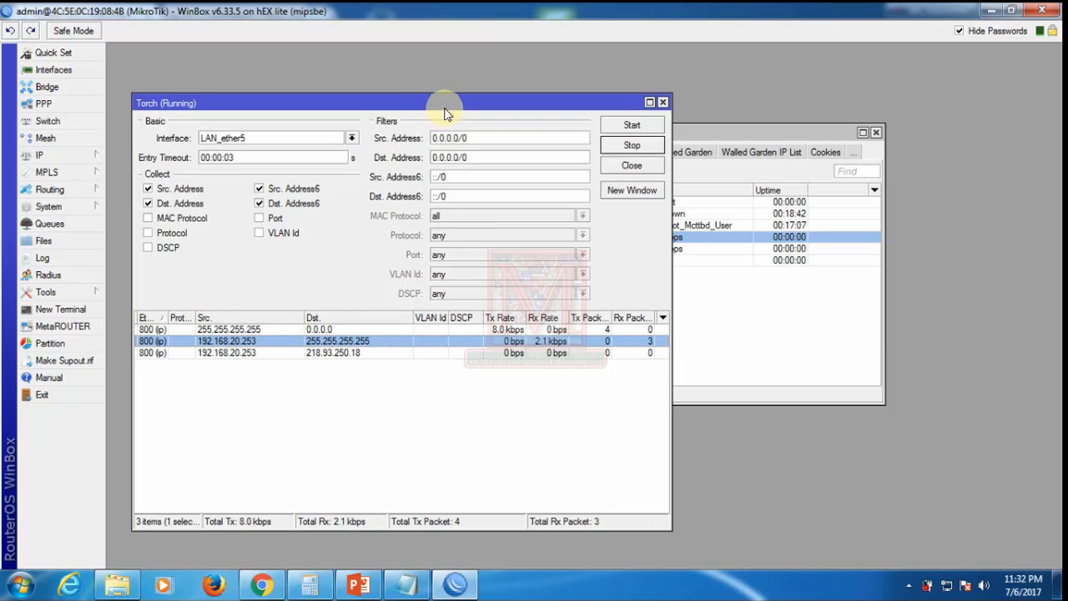
mouse_move(444, 106)
left_mouse_down()
mouse_move(488, 131)
mouse_move(455, 115)
left_mouse_up()
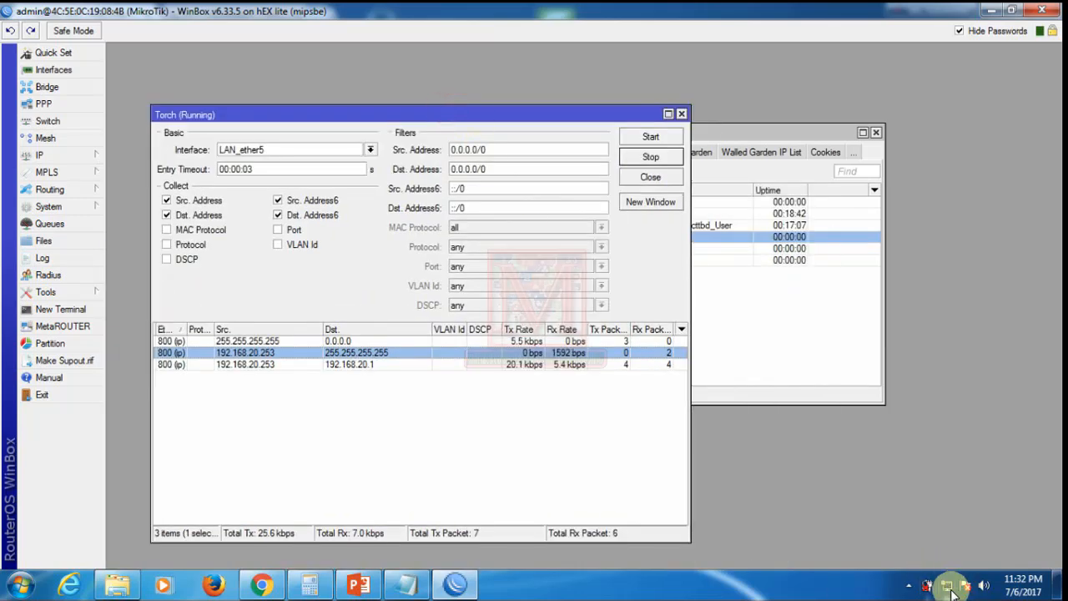
Step: View the hotspot status tab, then check this PC's IPv4 address 192.168.20.253 in the connection details
left_click(261, 584)
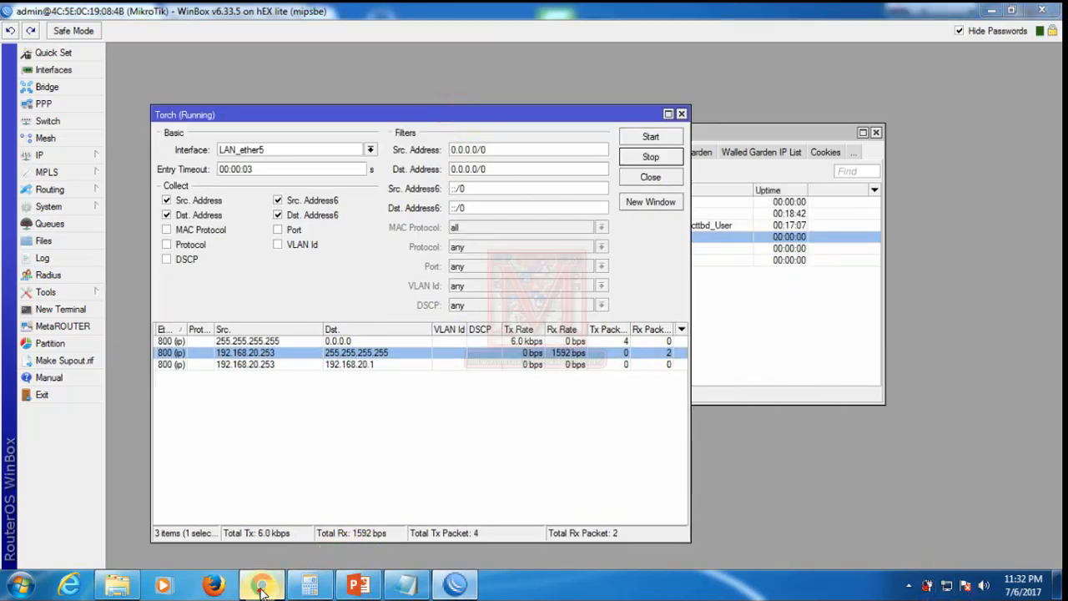
left_click(234, 17)
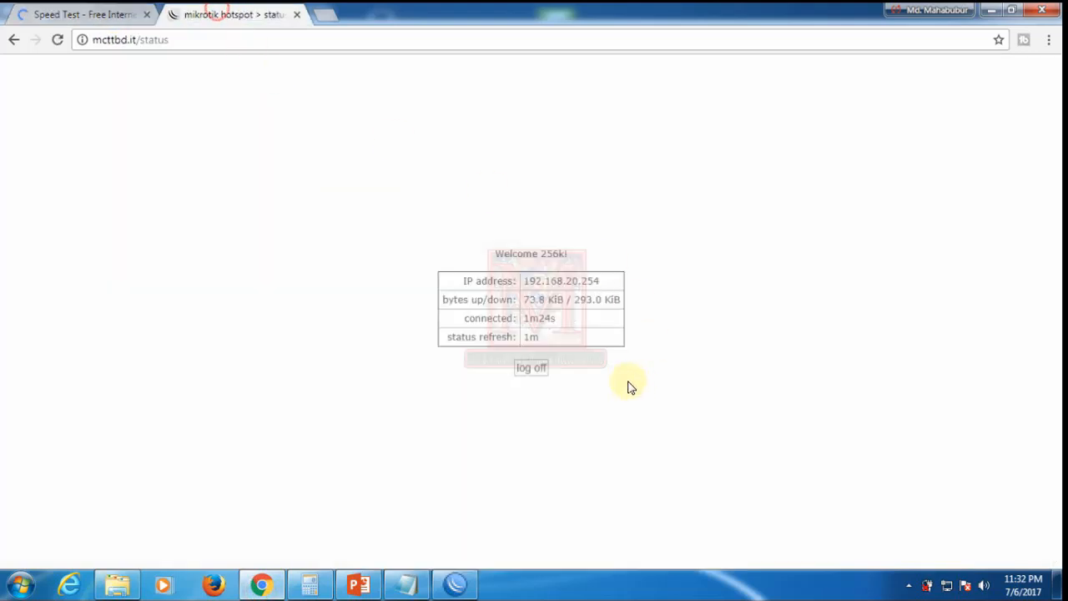
right_click(948, 589)
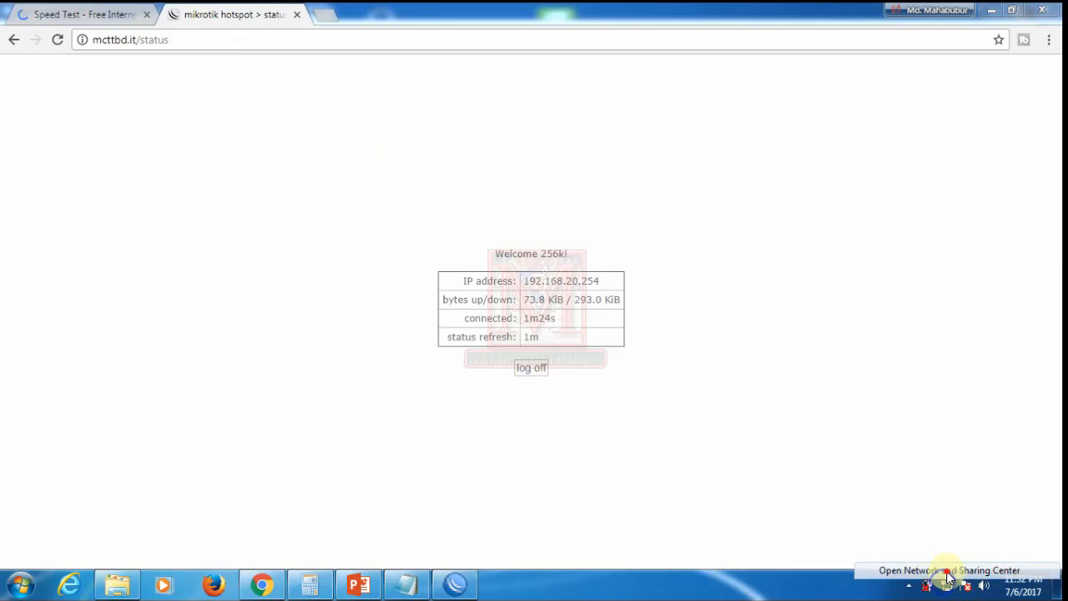
left_click(942, 574)
left_click(535, 199)
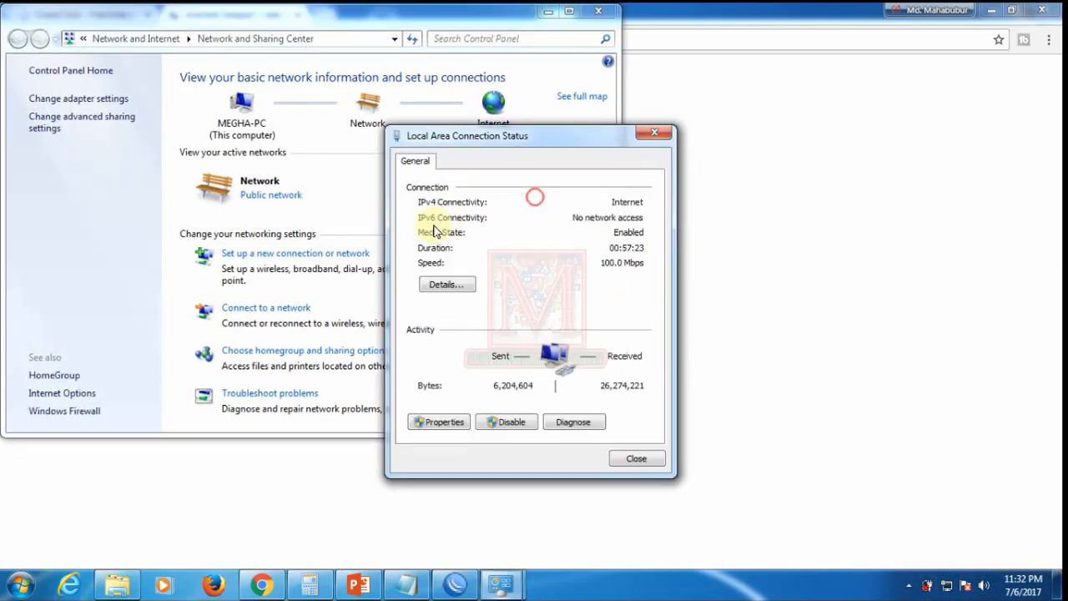
left_click(443, 286)
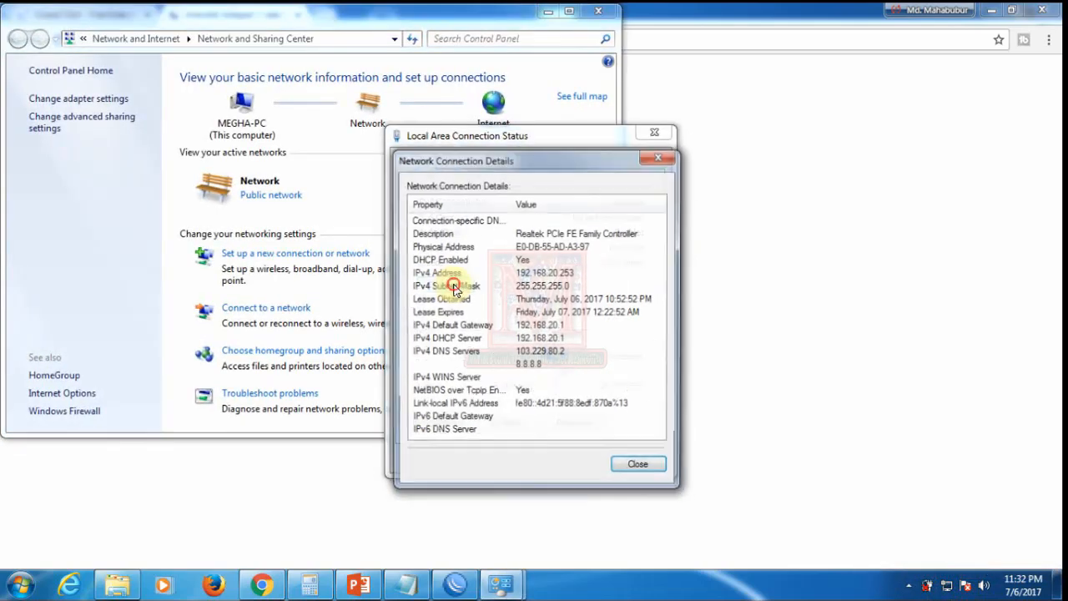
left_click(559, 276)
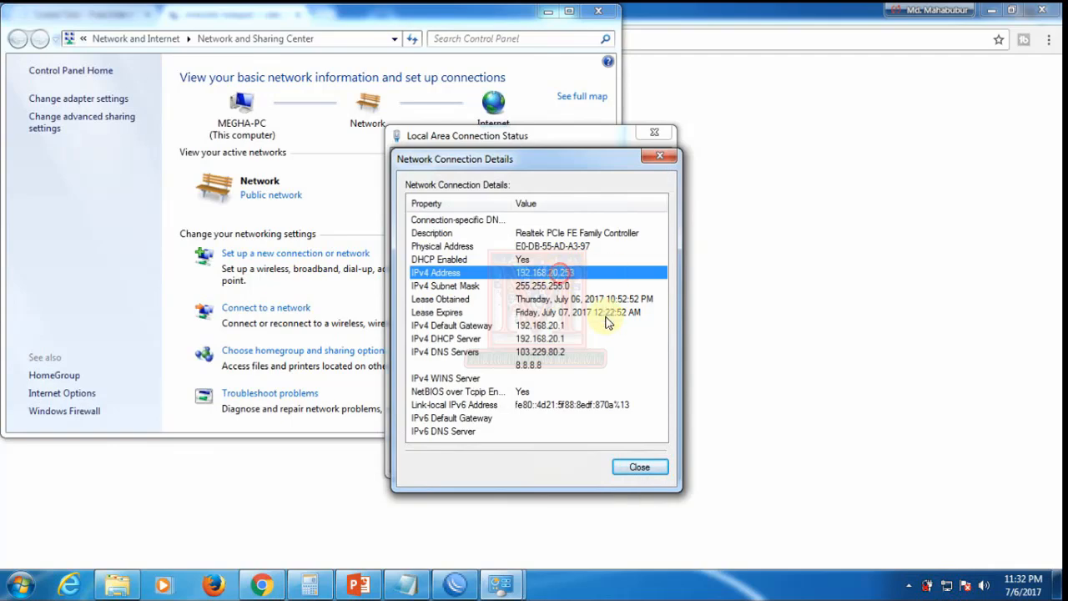
Step: Close the network dialogs and Network and Sharing Center, returning to the Speed Test tab
left_click(638, 465)
left_click(634, 465)
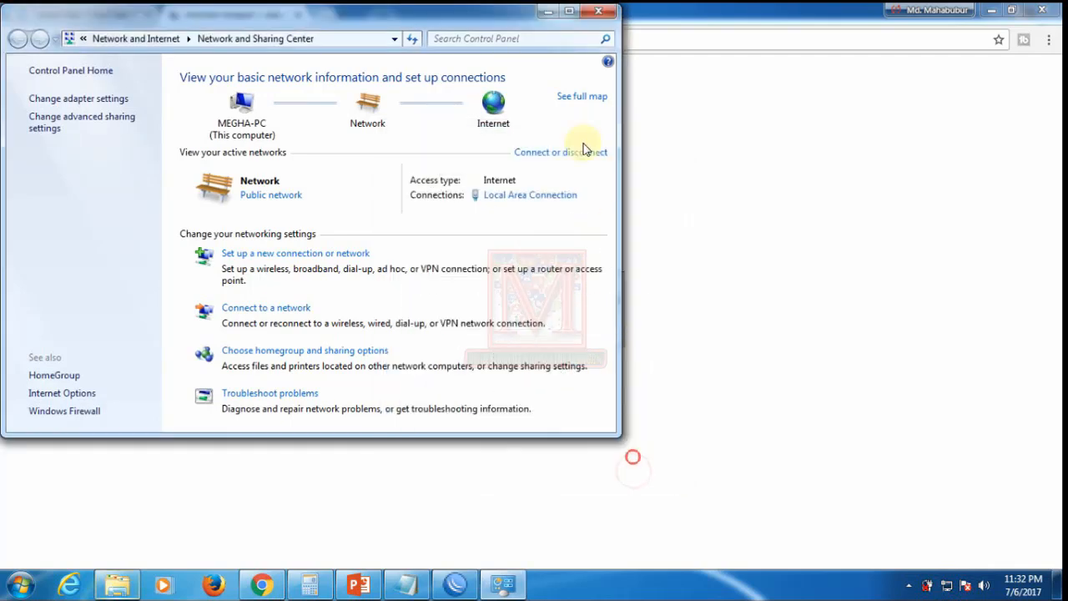
left_click(601, 11)
left_click(92, 14)
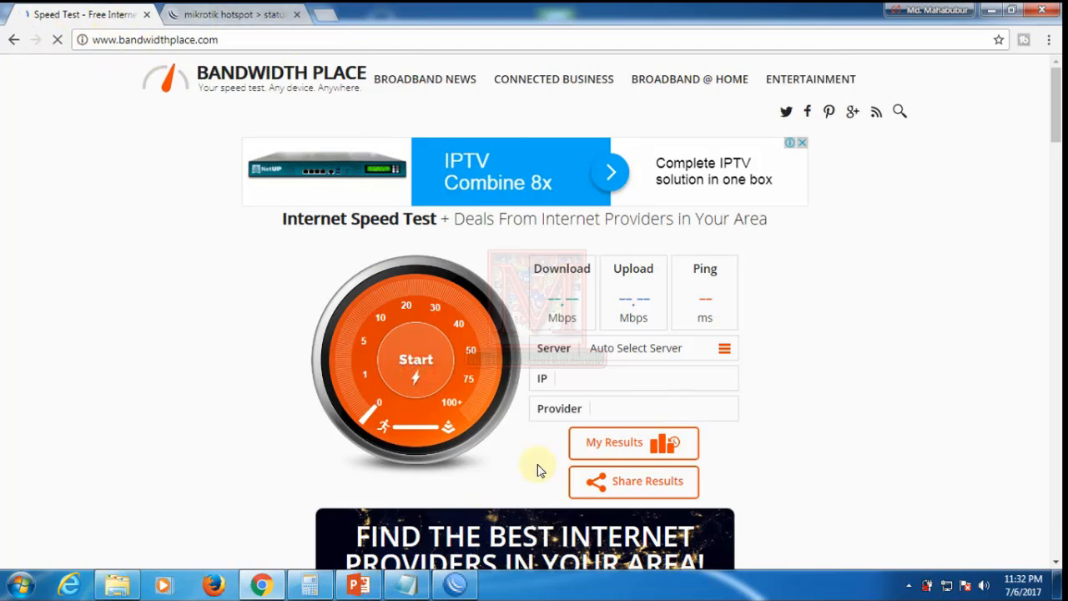
Step: Settle on the hotspot status tab showing 256k connected 2m24s with 108.2/327.8 KiB
left_click(908, 585)
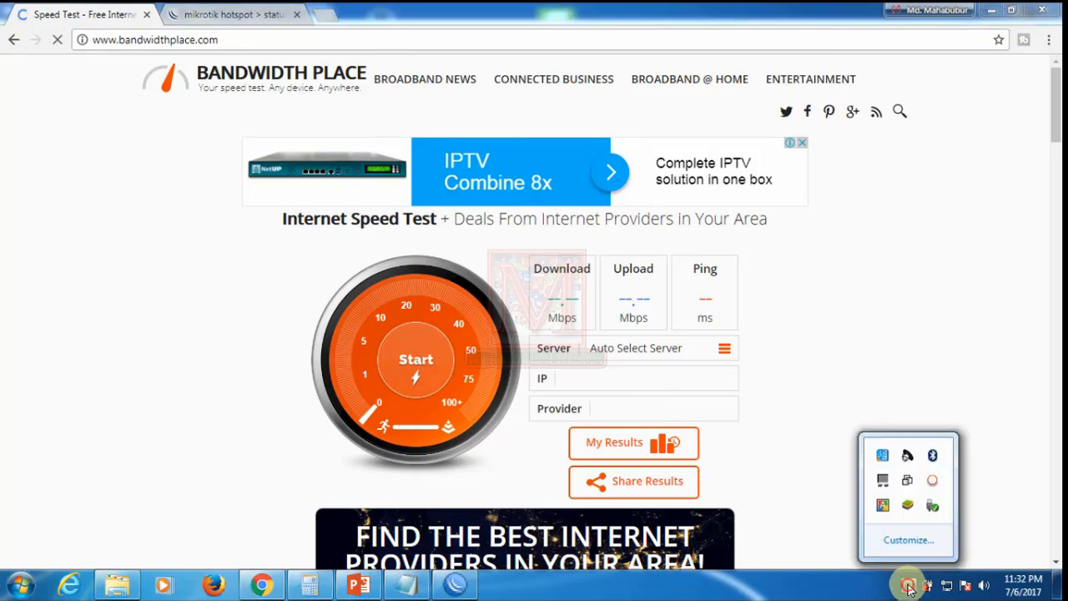
right_click(936, 484)
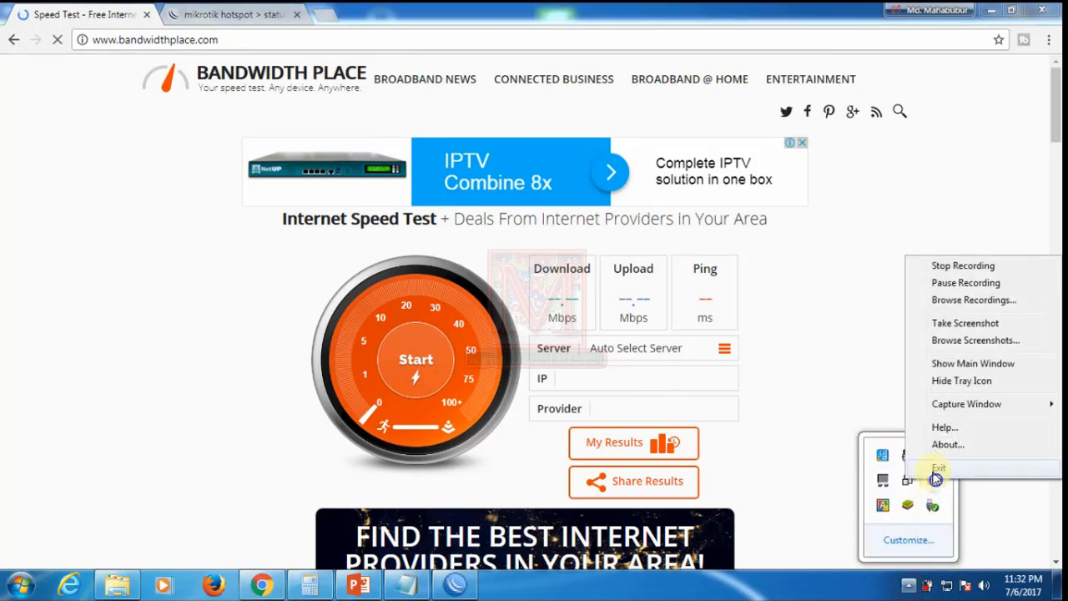
left_click(947, 283)
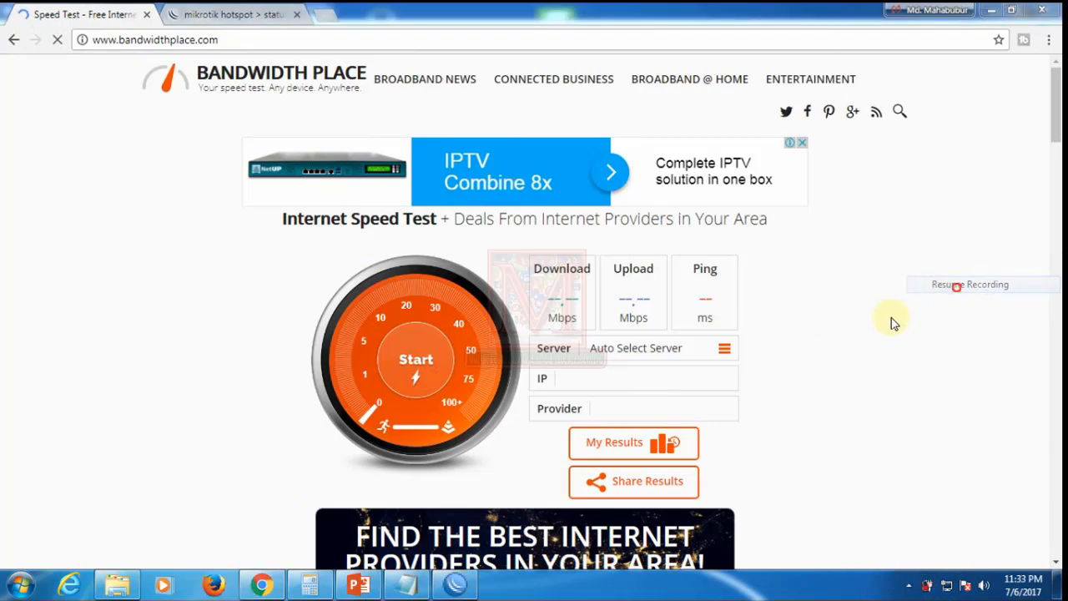
left_click(837, 306)
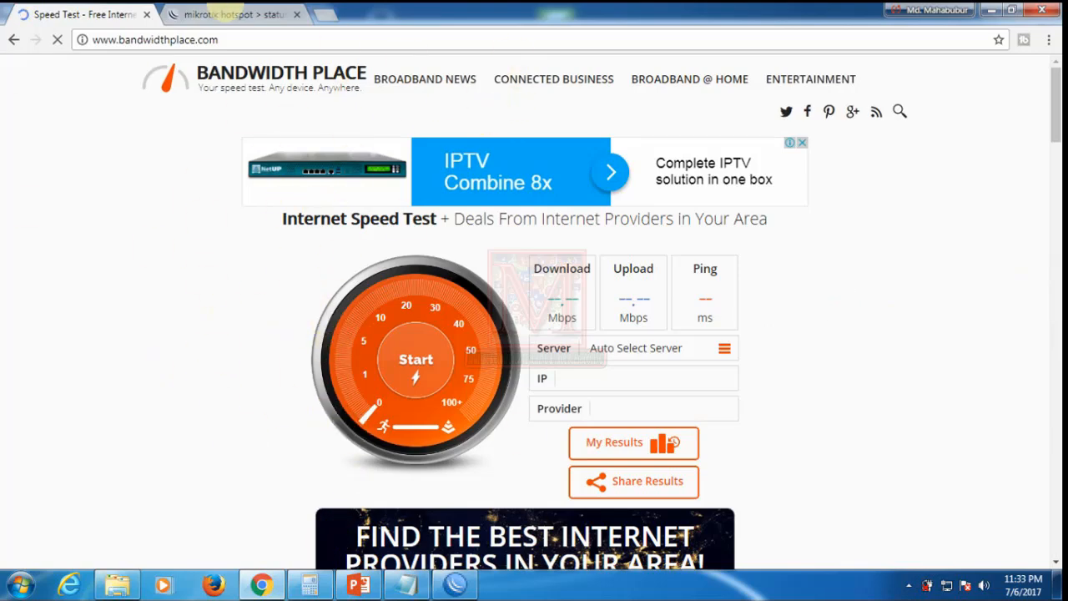
left_click(223, 14)
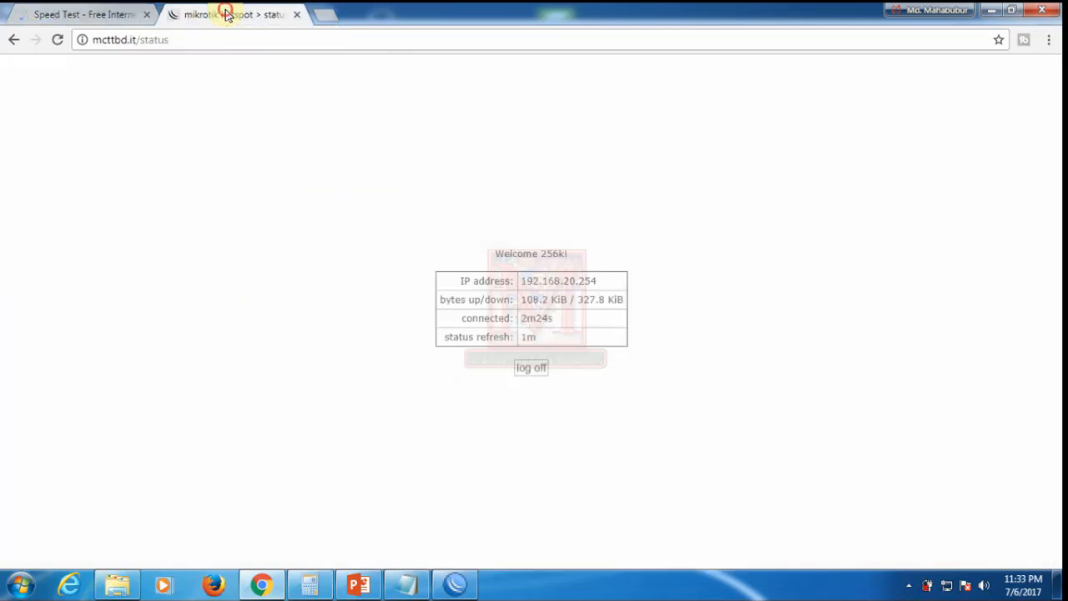
left_click(102, 18)
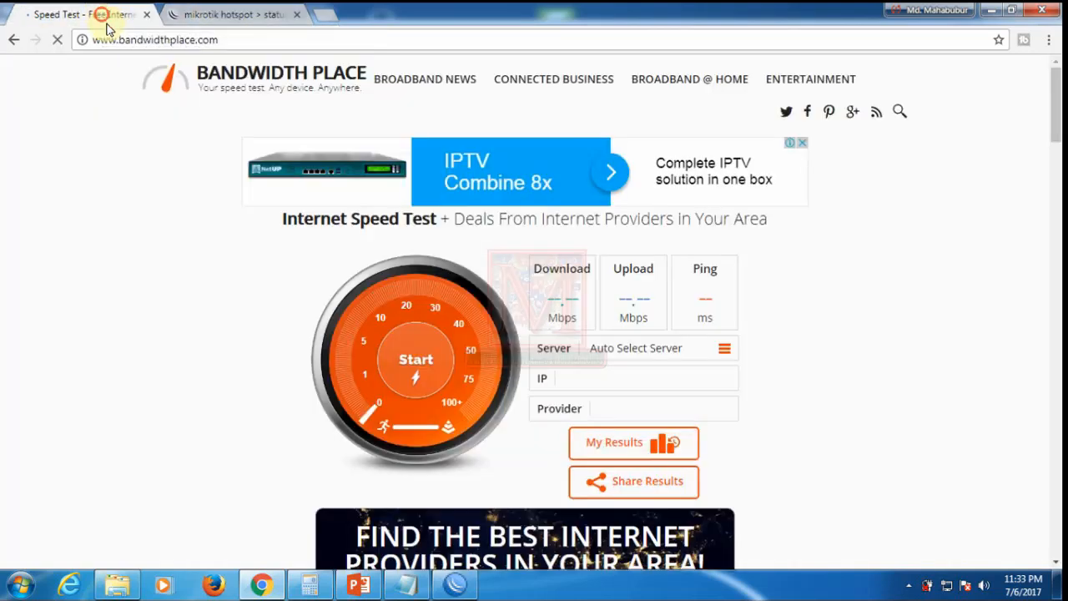
left_click(207, 15)
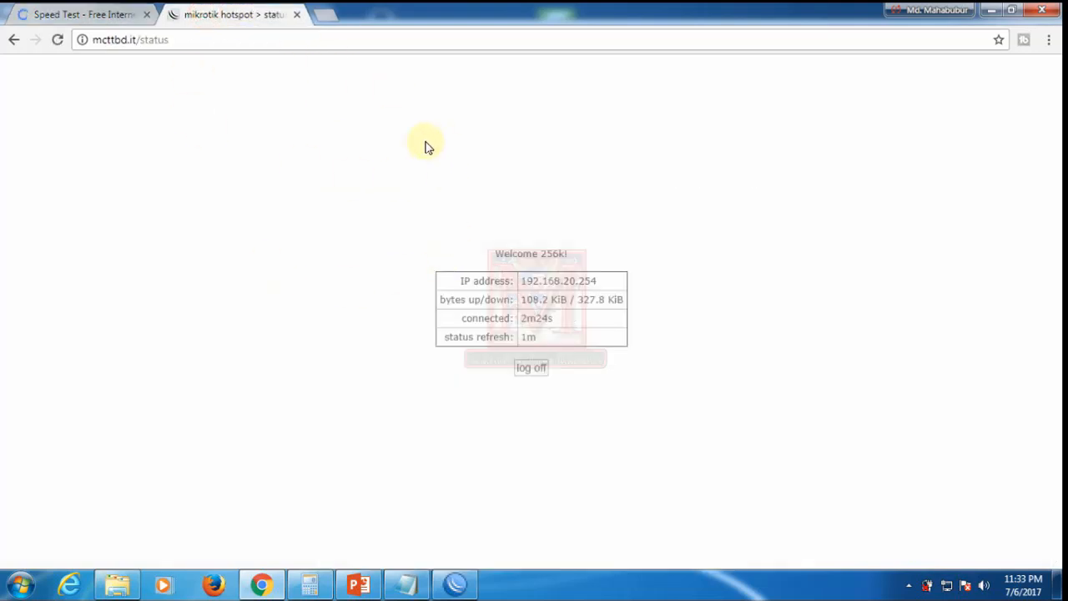
Step: Log the 256k user off and sign in with the 1Mb-profile user's login and password
left_click(534, 369)
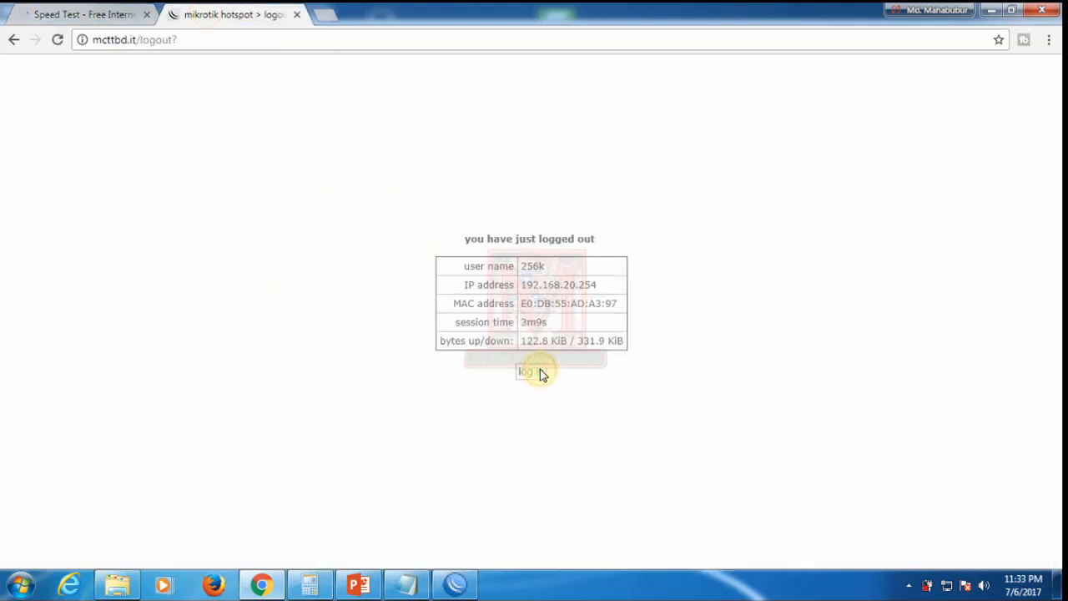
left_click(534, 372)
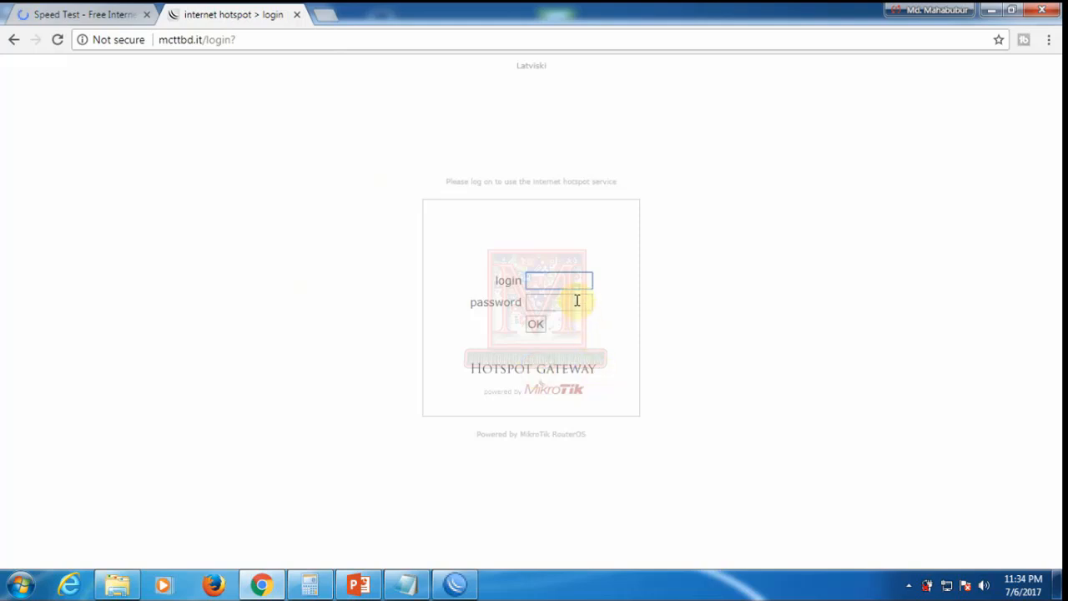
left_click(548, 280)
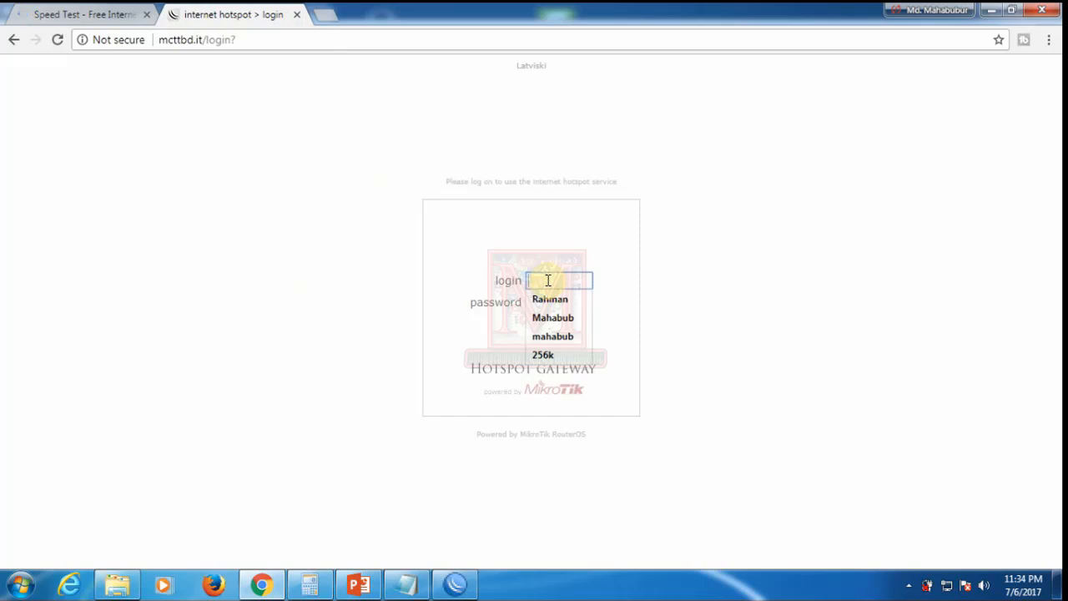
type("s")
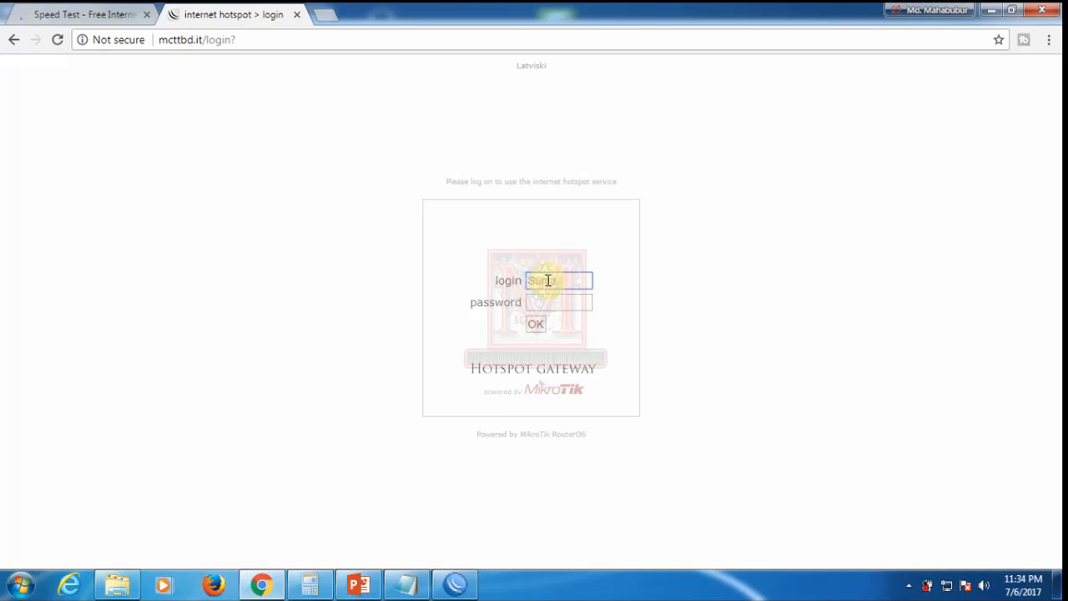
left_click(547, 300)
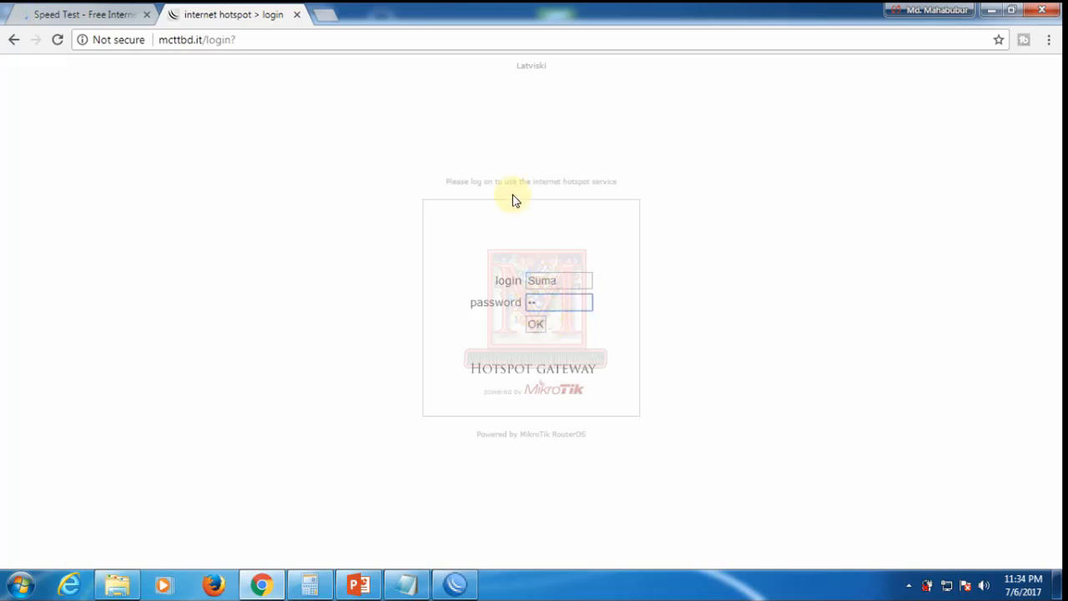
left_click(537, 326)
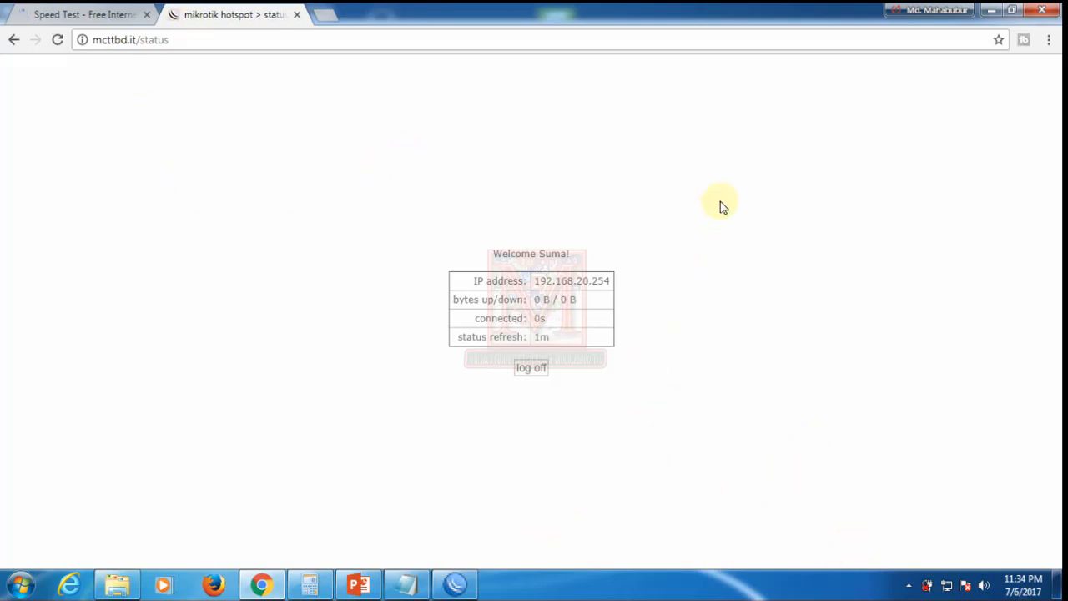
Step: Reload bandwidthplace.com, start a speed test, and view Torch showing 1051.3 kbps Rx
left_click(115, 21)
left_click(249, 39)
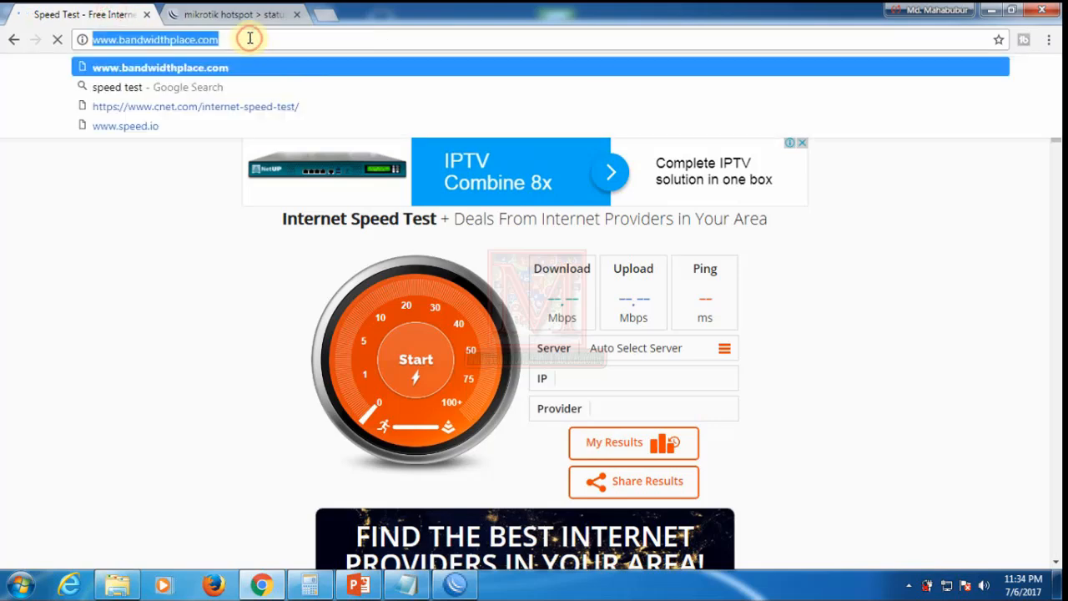
key("Return")
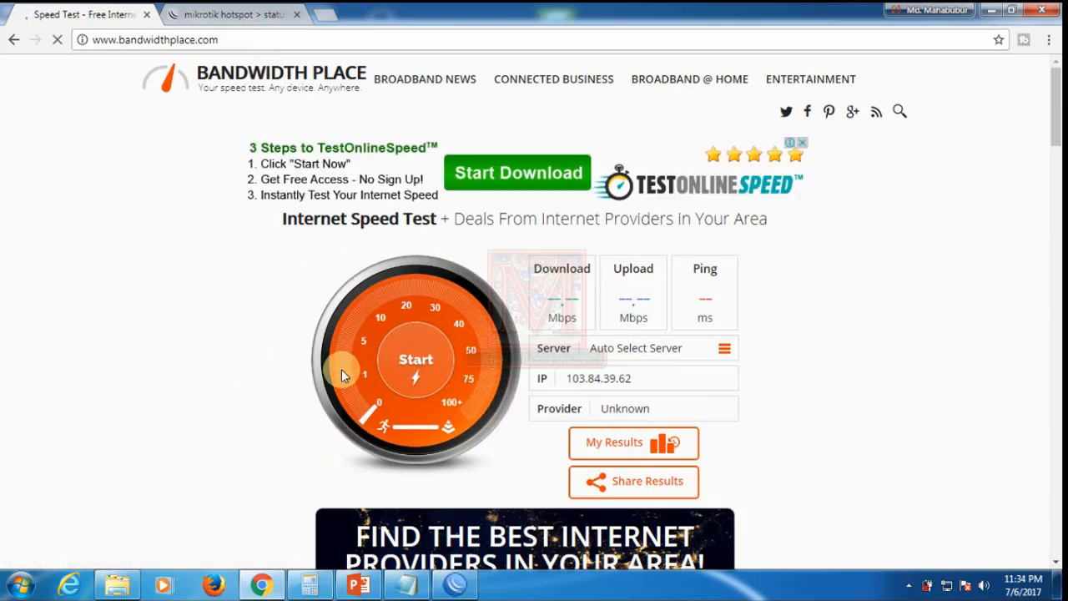
left_click(412, 357)
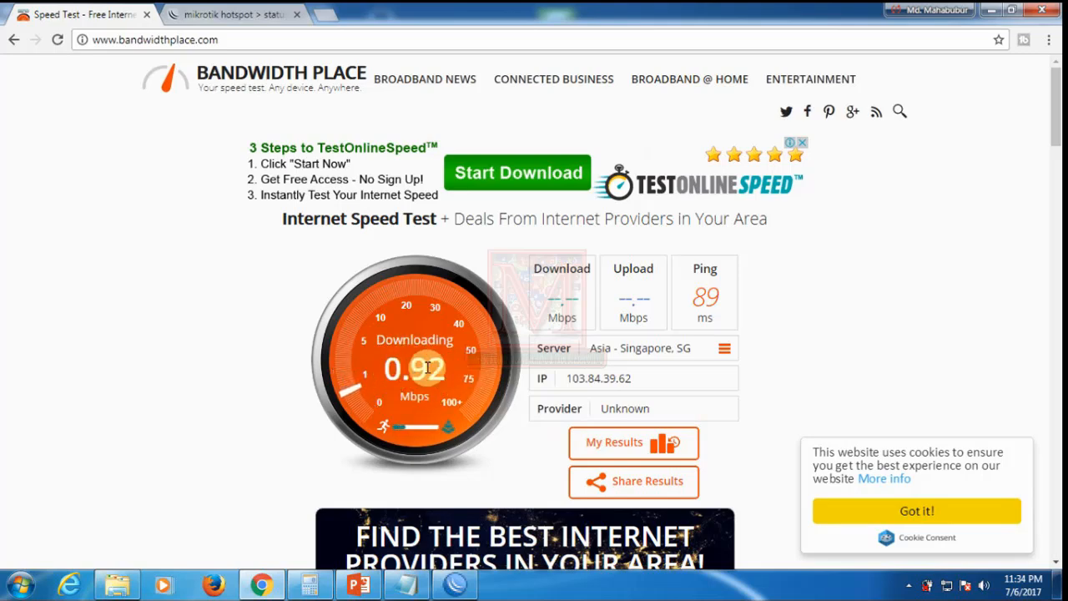
left_click(455, 584)
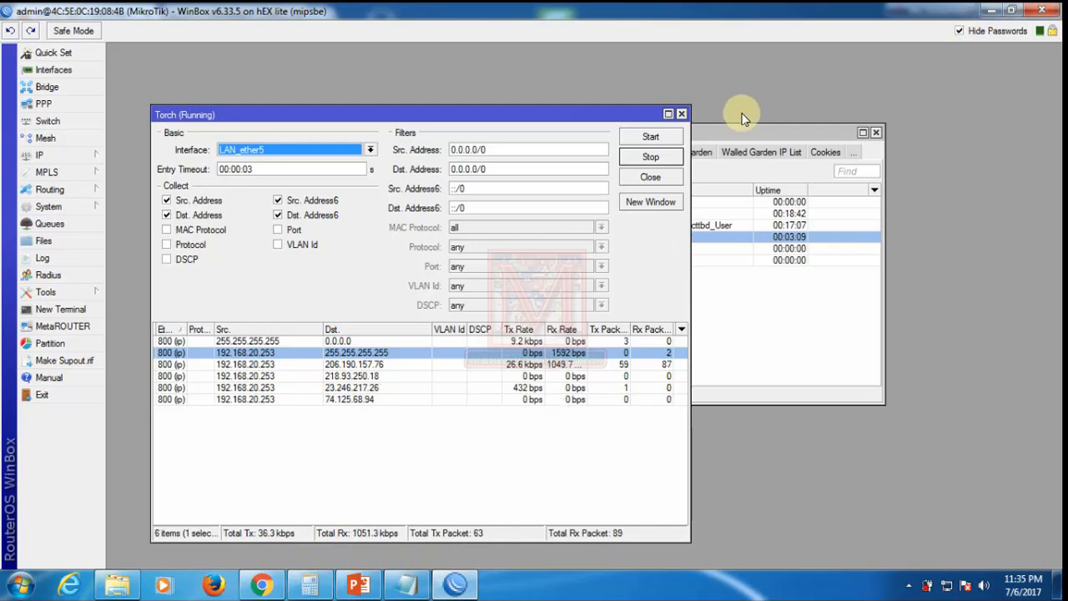
Step: Confirm the user's 1Mb profile in Hotspot Users, then view results: 0.77 Mbps down, 0.75 up
left_click(995, 10)
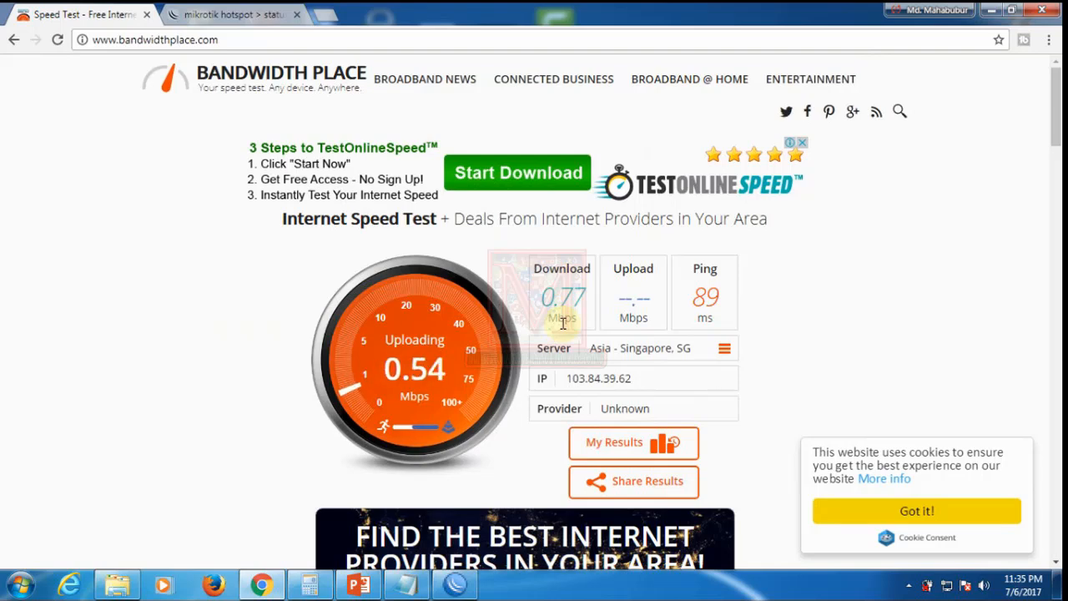
left_click(225, 15)
mouse_move(452, 579)
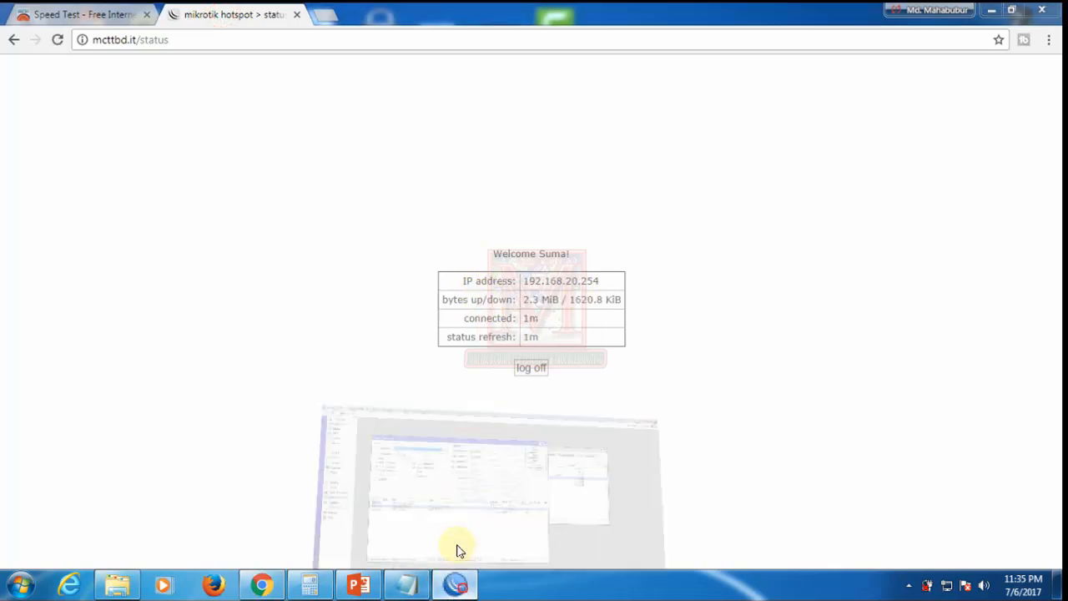
left_click(457, 550)
left_click(777, 323)
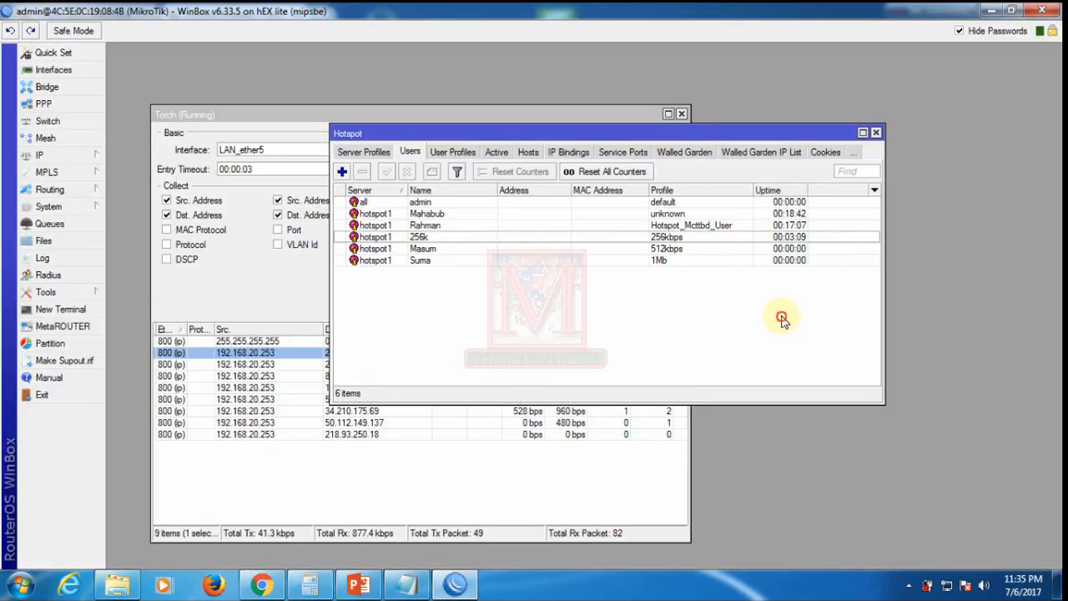
left_click(672, 262)
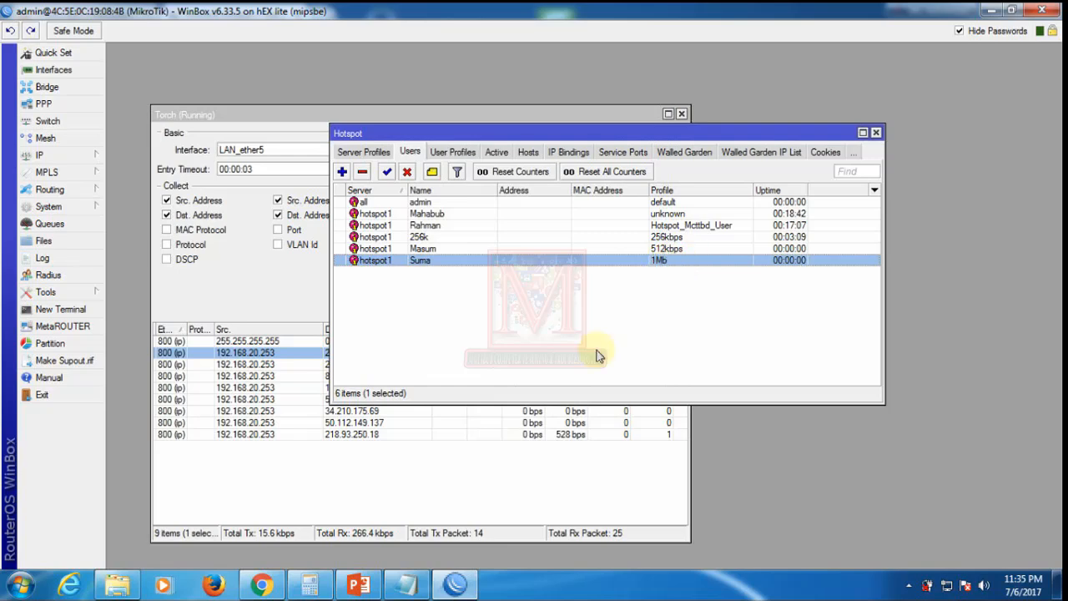
left_click(262, 584)
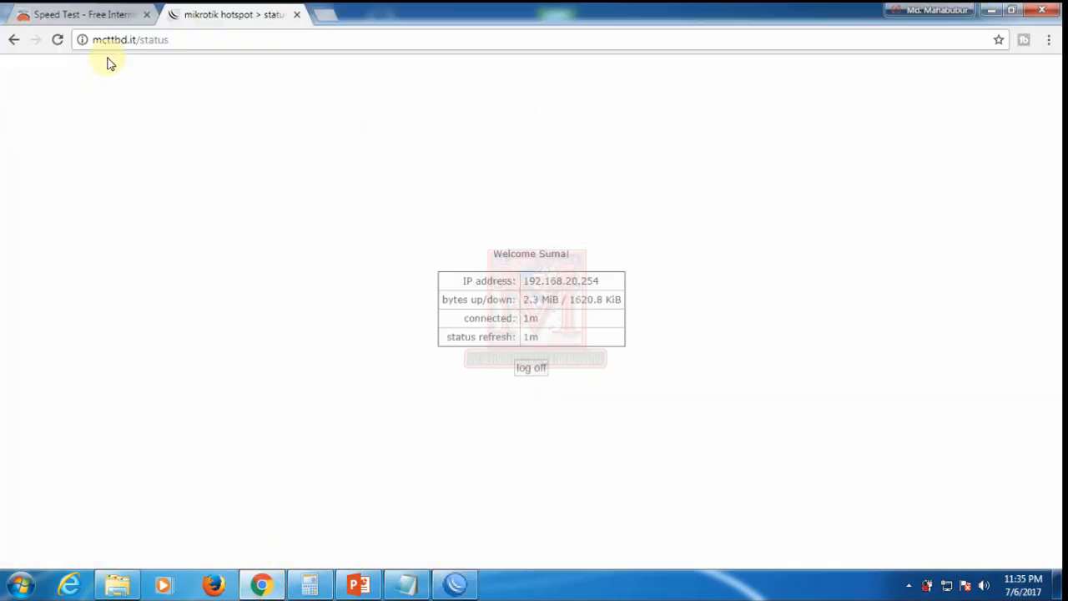
left_click(74, 18)
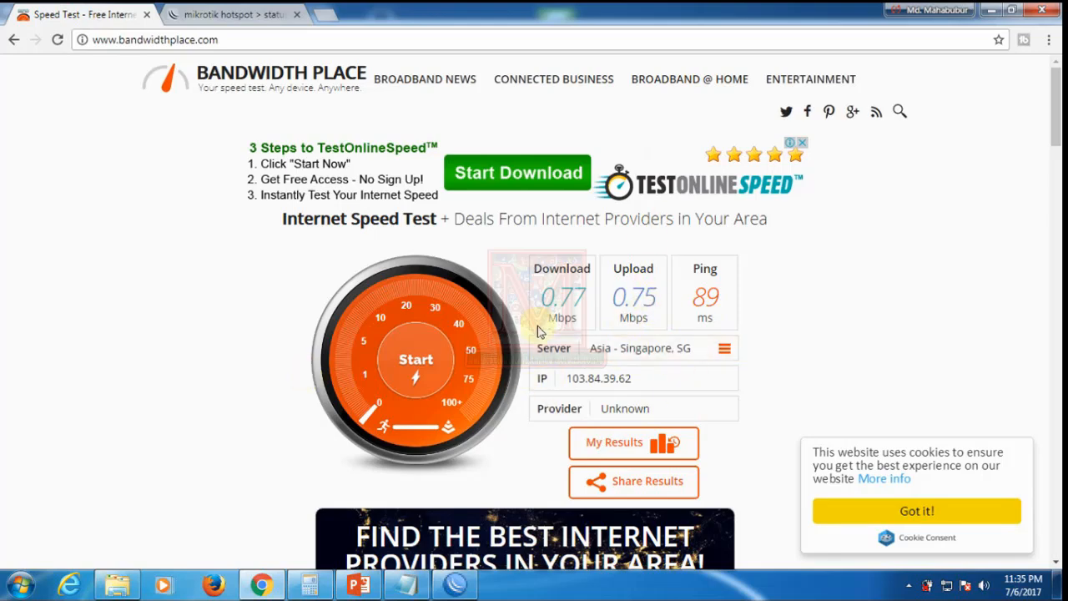
Step: Log the 1Mb user off the hotspot from the status tab and return to the login form
left_click(238, 16)
left_click(532, 368)
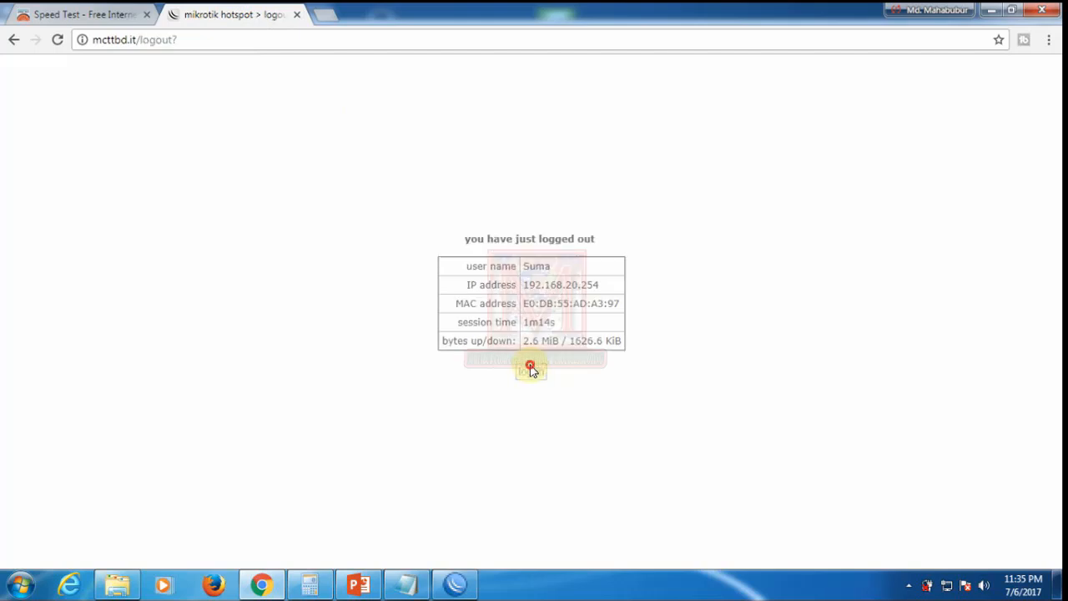
left_click(530, 372)
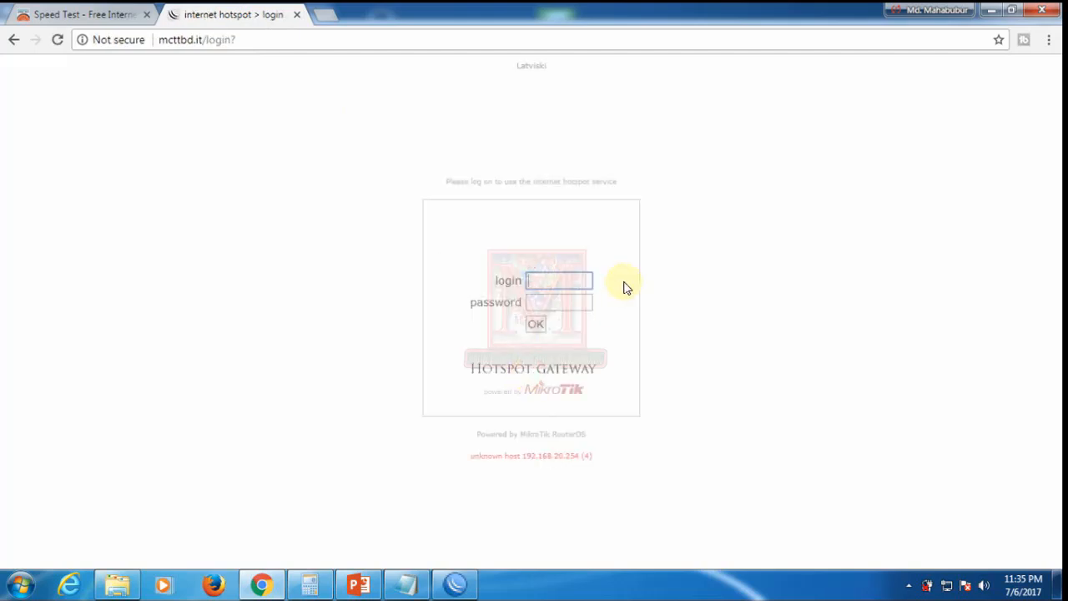
Step: Sign in as the 512kbps user and decline saving the password; the login is rejected
type("Ma")
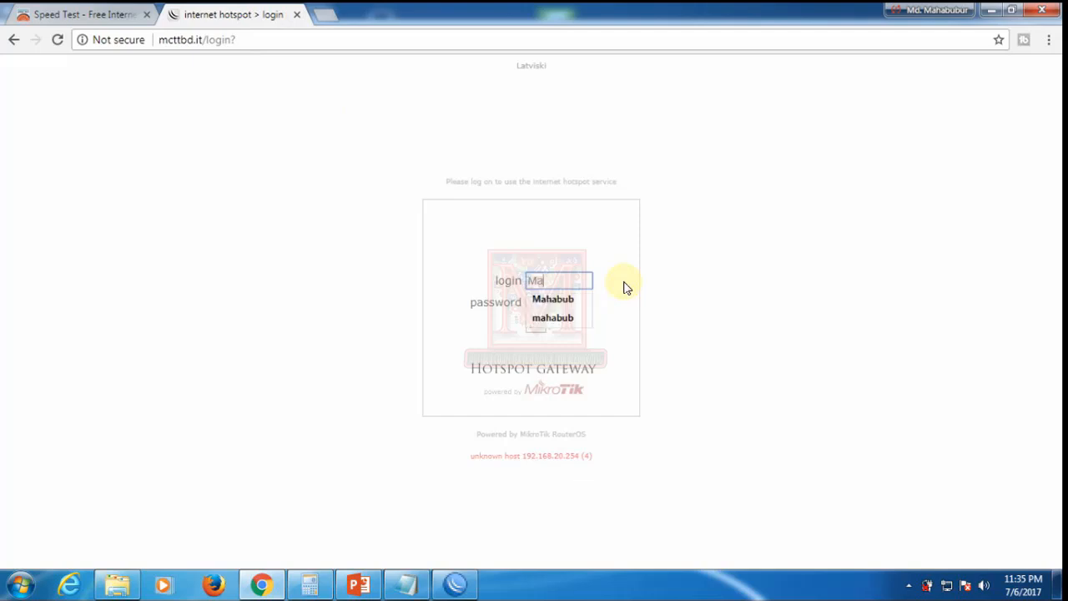
type("sum")
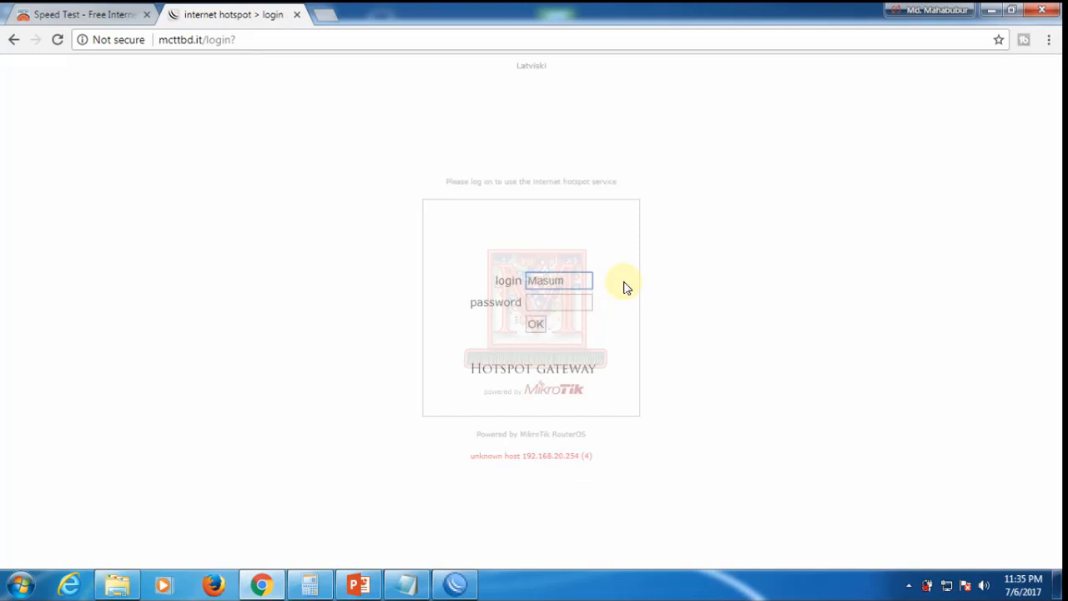
left_click(554, 301)
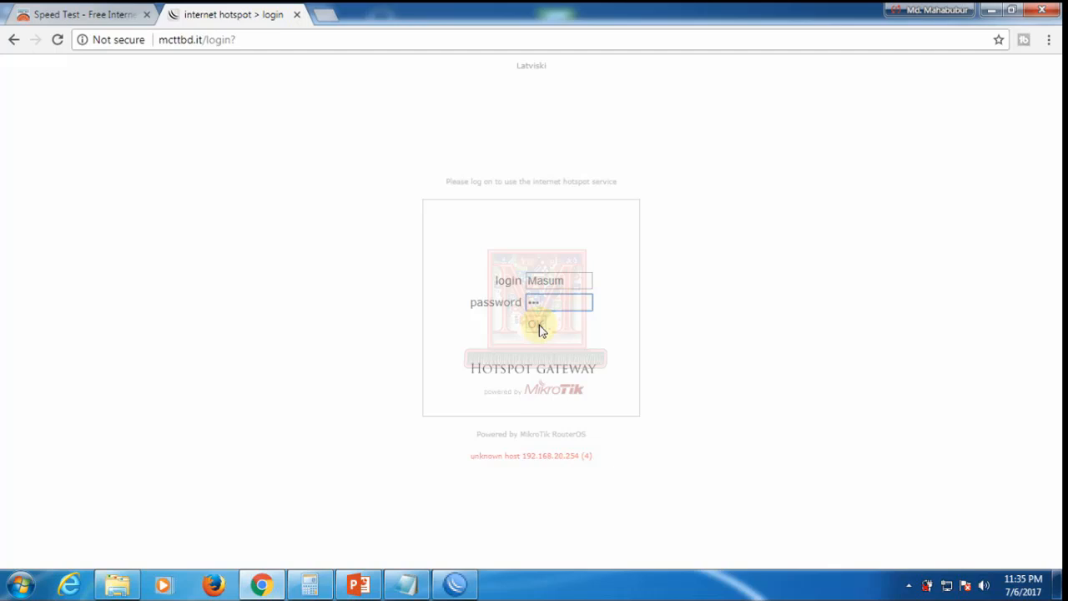
left_click(537, 325)
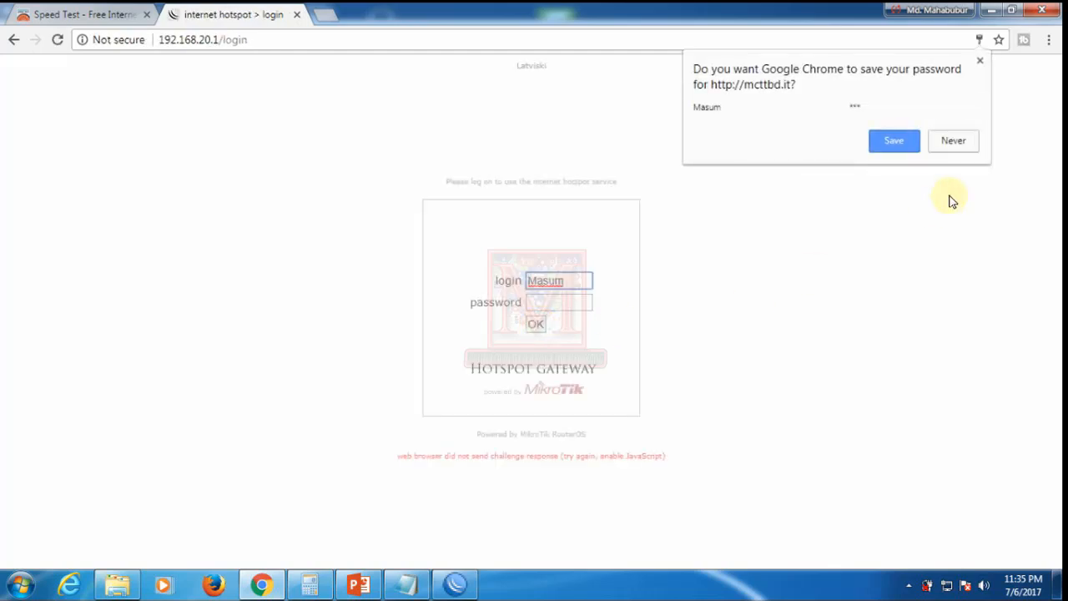
left_click(953, 142)
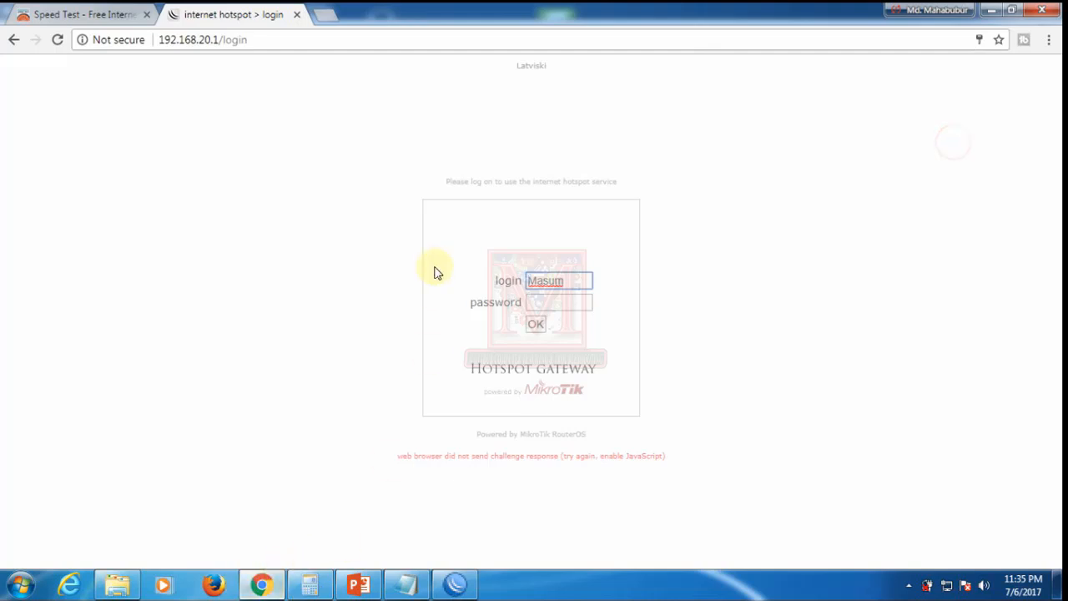
left_click(455, 583)
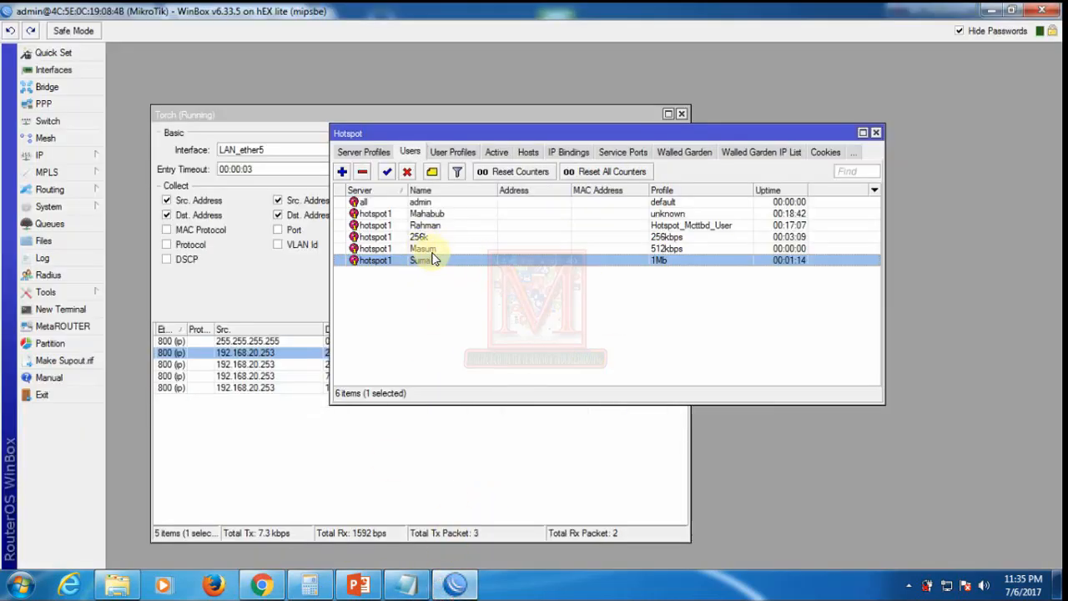
left_click(423, 249)
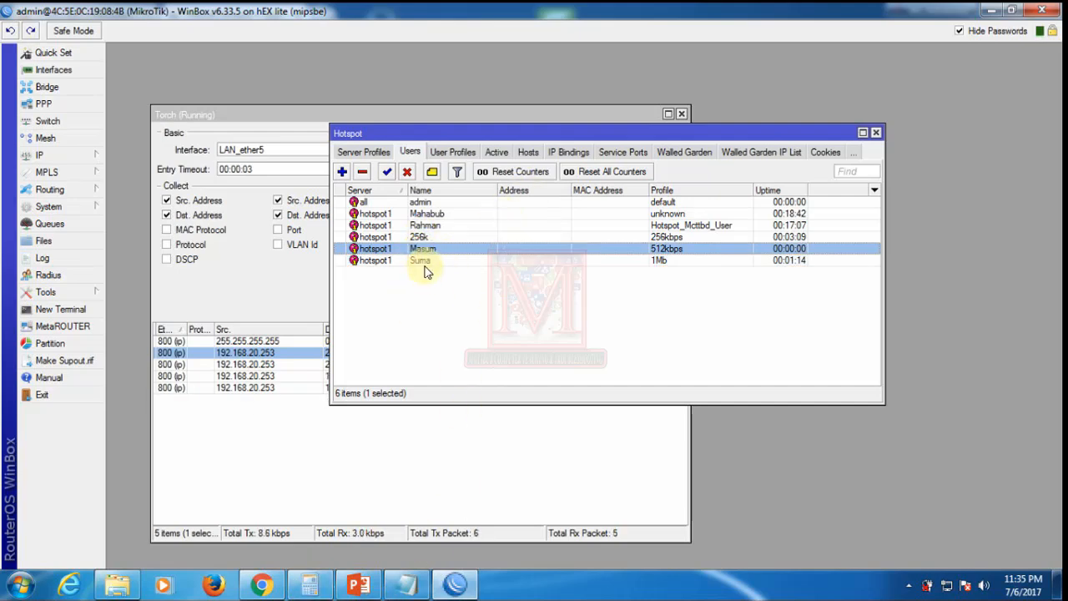
Step: Re-enter the 512kbps user's password and submit the hotspot login again
left_click(261, 583)
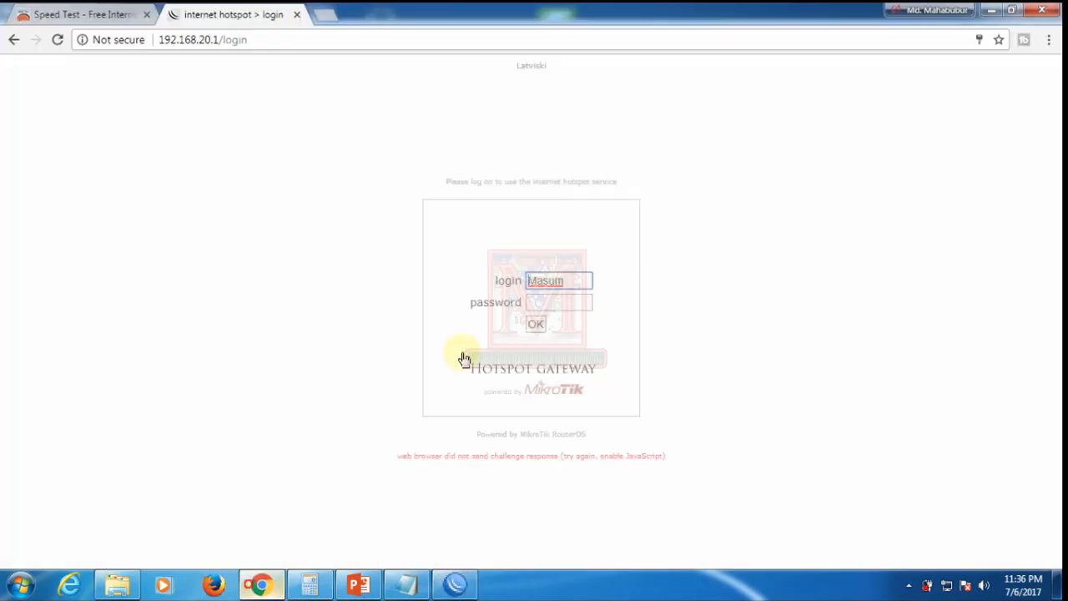
left_click(542, 308)
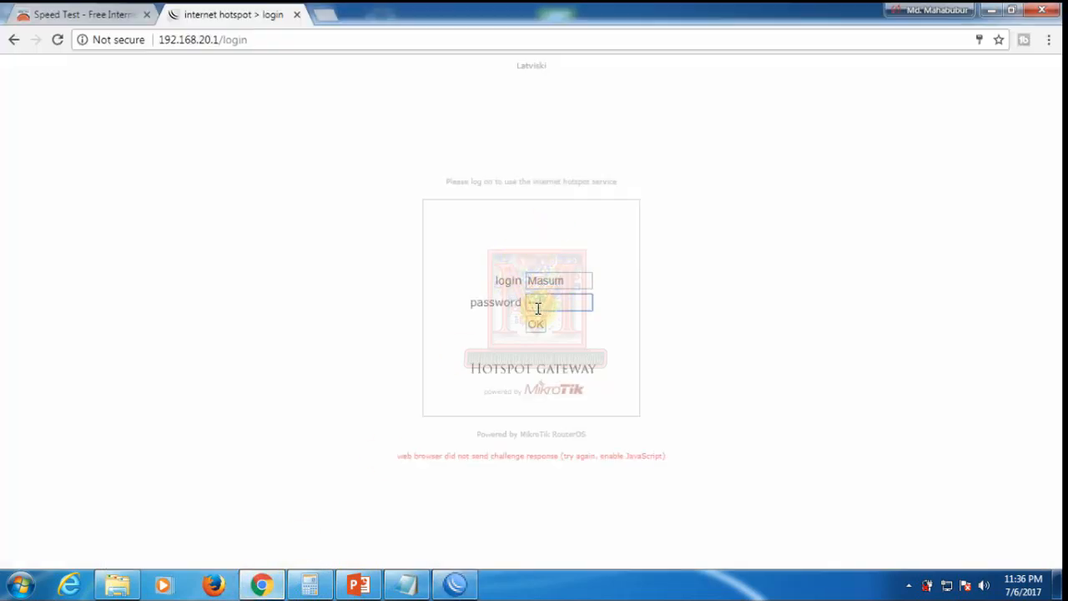
left_click(539, 326)
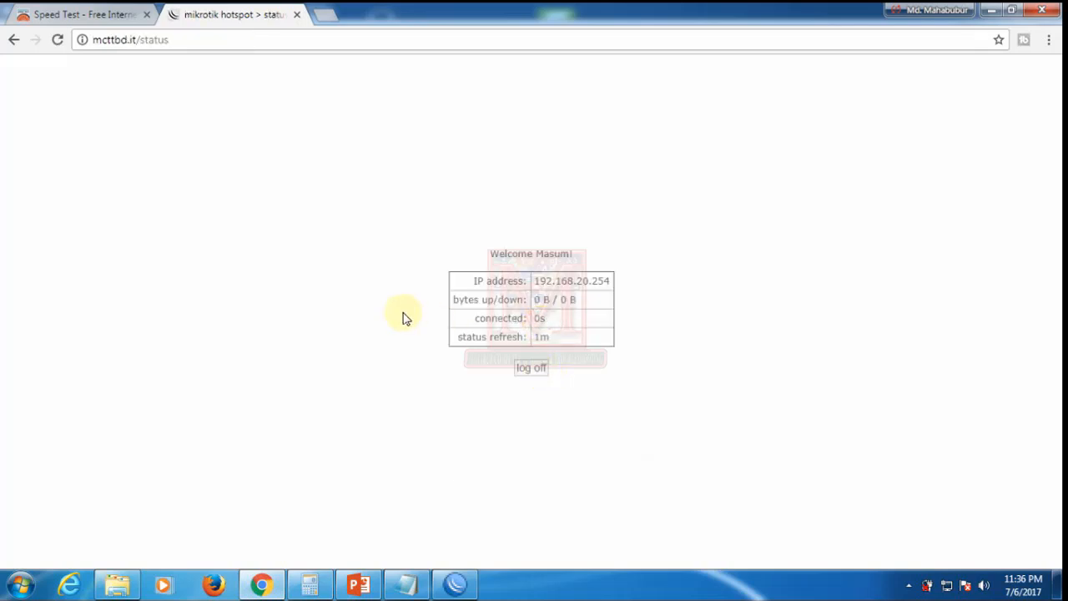
Step: Reload the Bandwidth Place speed test site in its tab
left_click(76, 15)
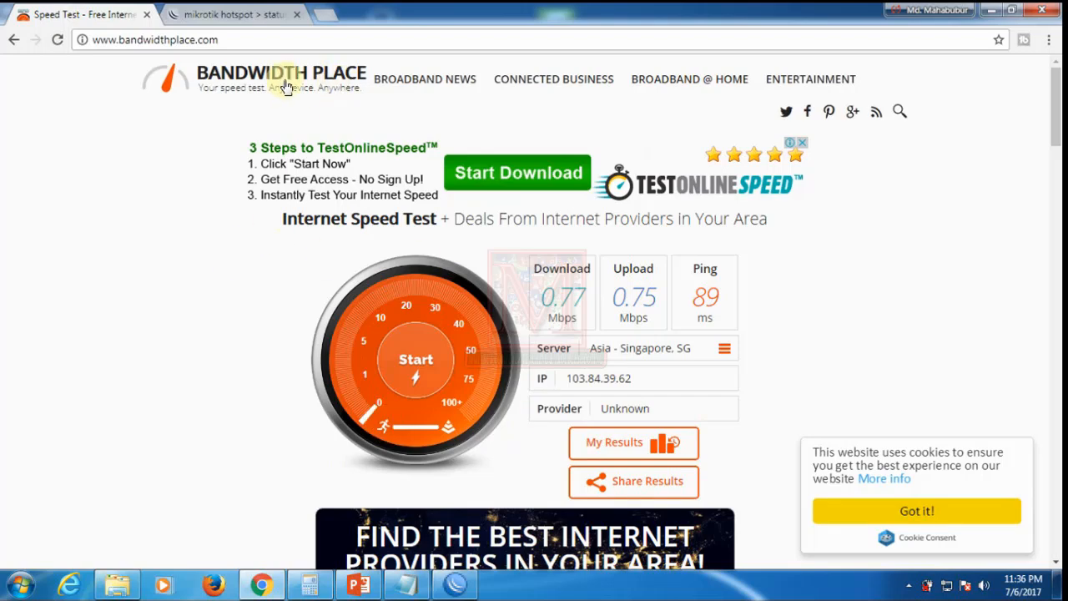
left_click(234, 40)
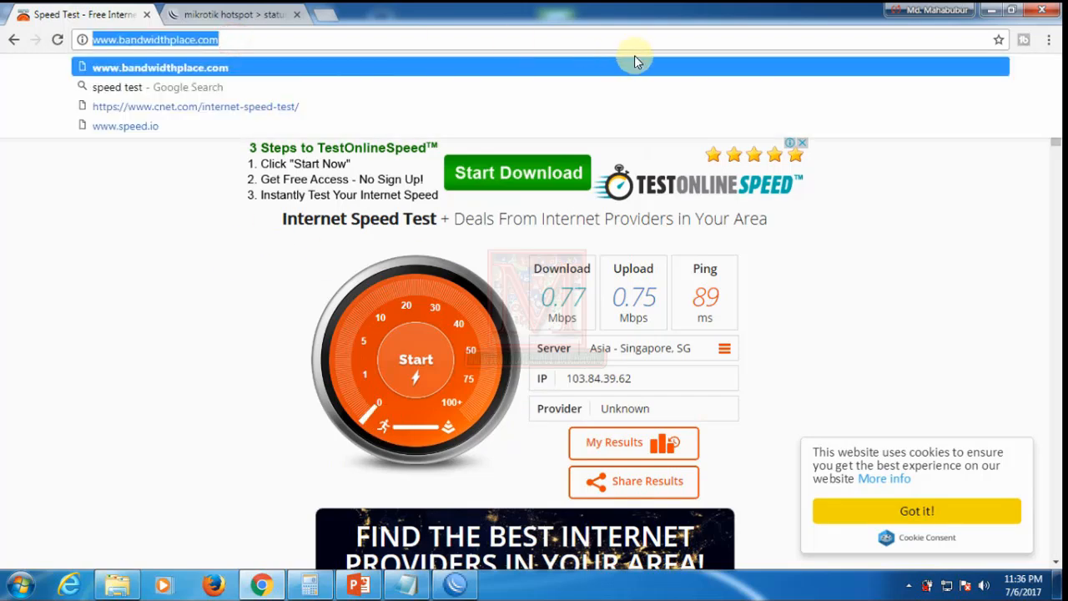
key("Return")
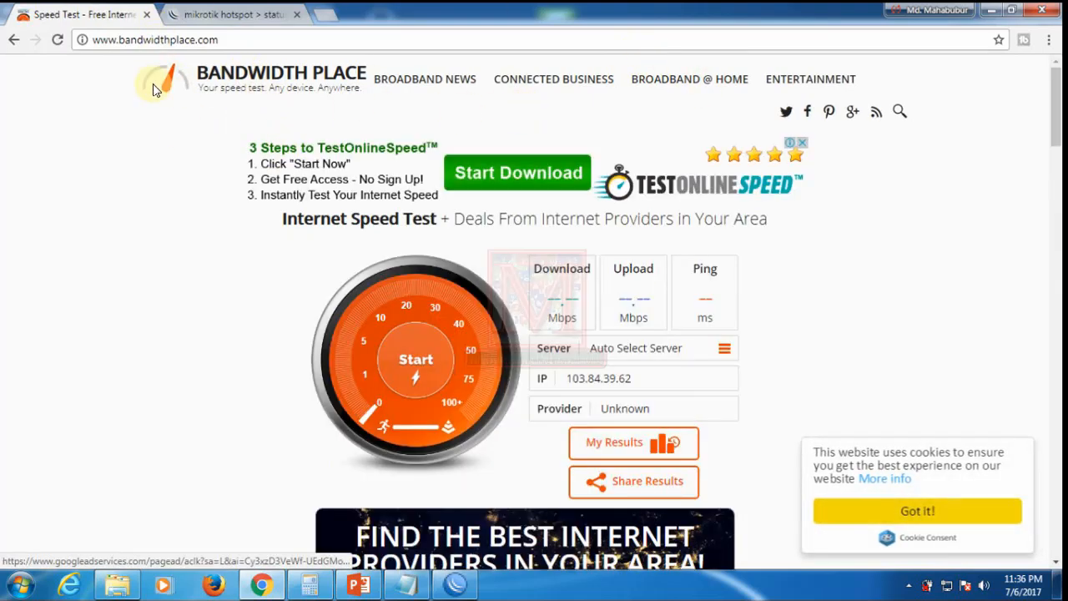
left_click(221, 39)
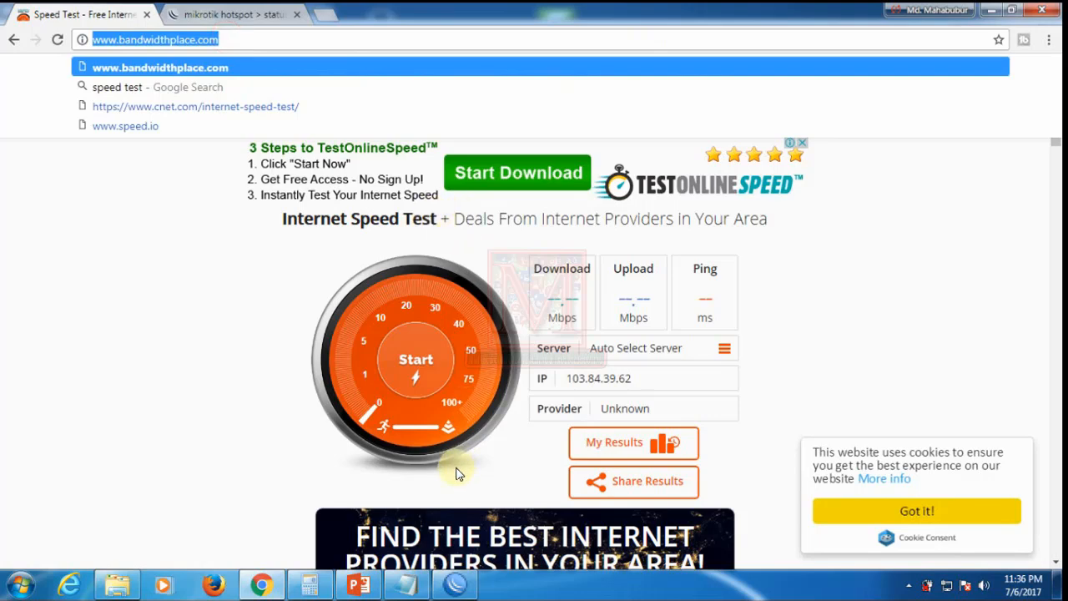
Step: Compare the hotspot status and speed test pages, then close Chrome
left_click(271, 20)
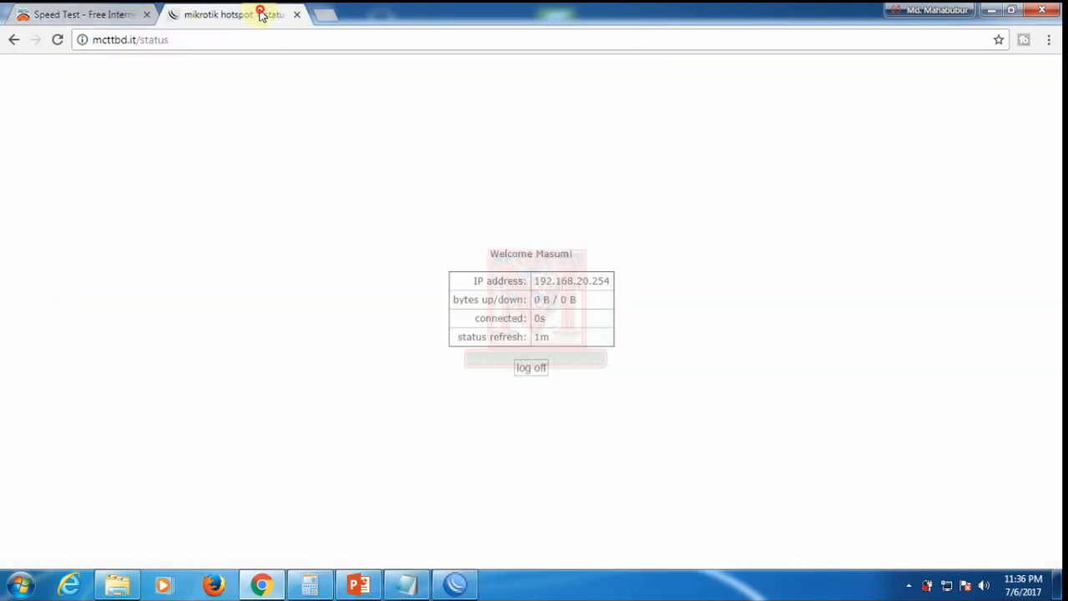
left_click(63, 15)
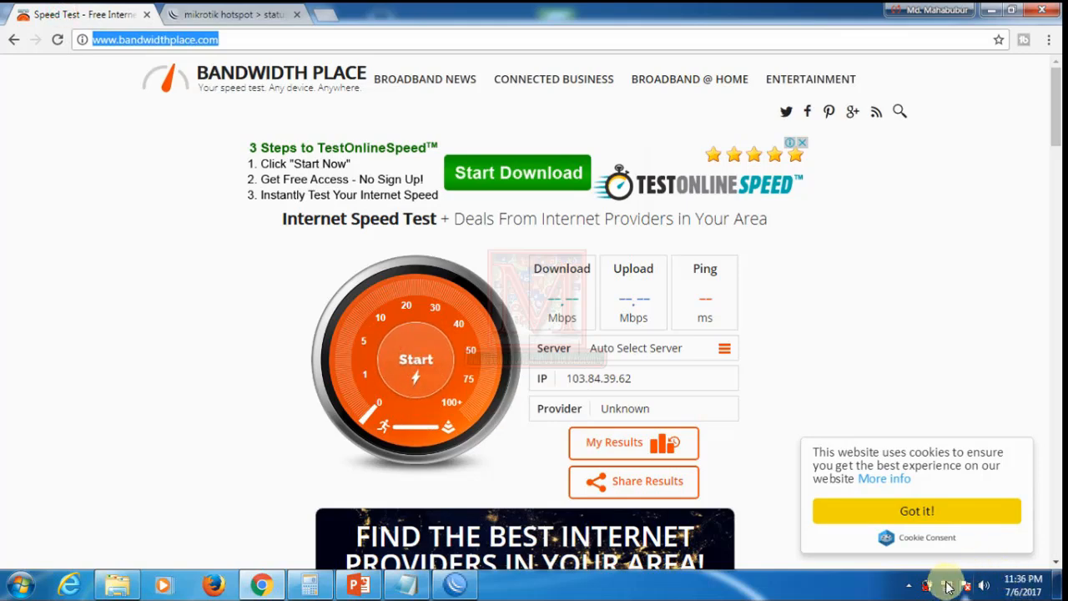
left_click(237, 14)
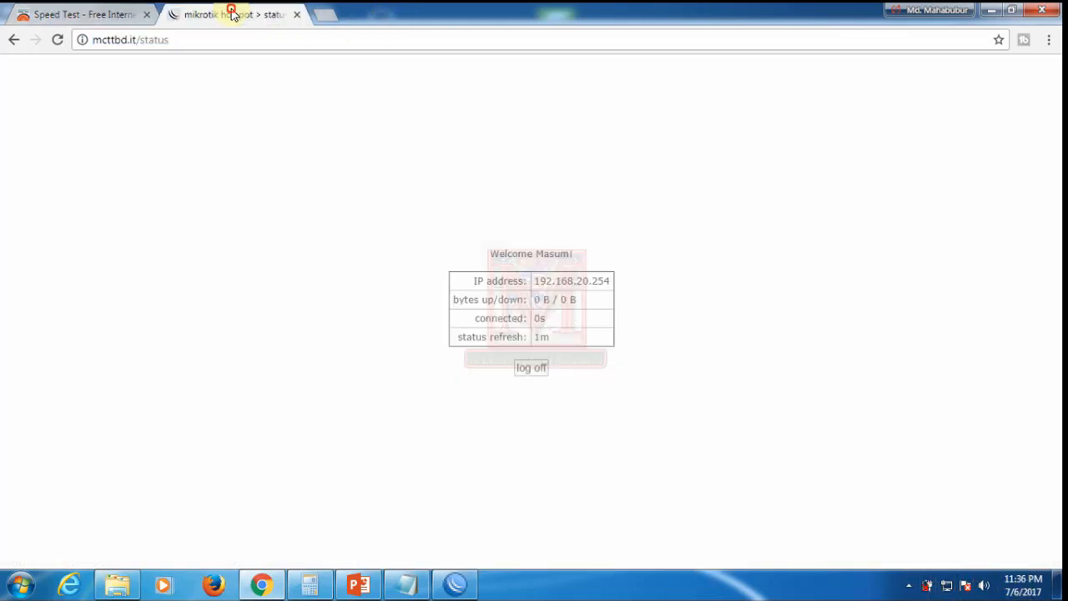
left_click(50, 14)
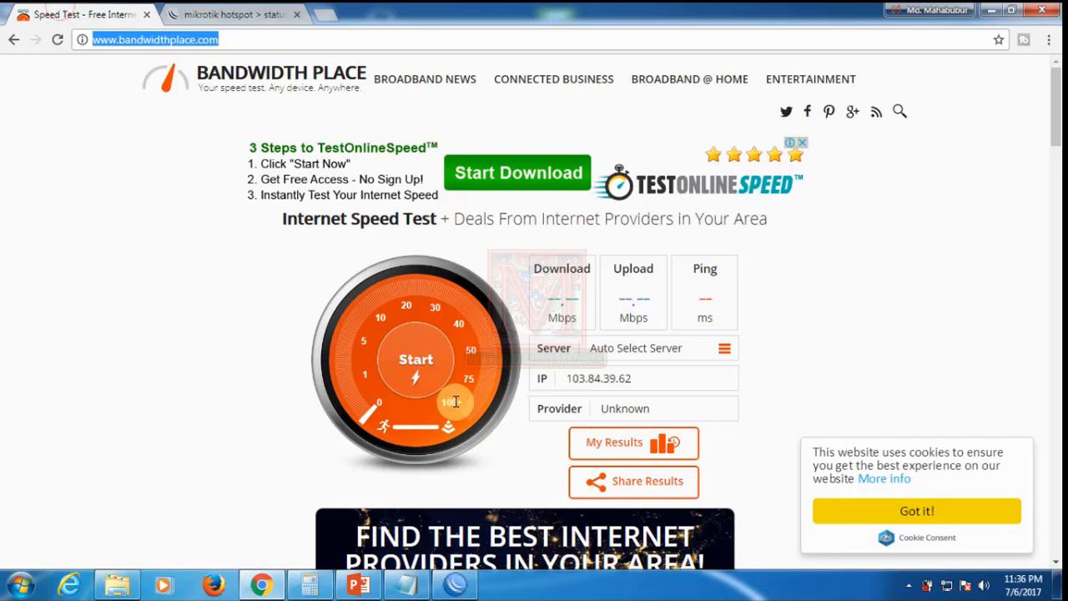
left_click(1044, 13)
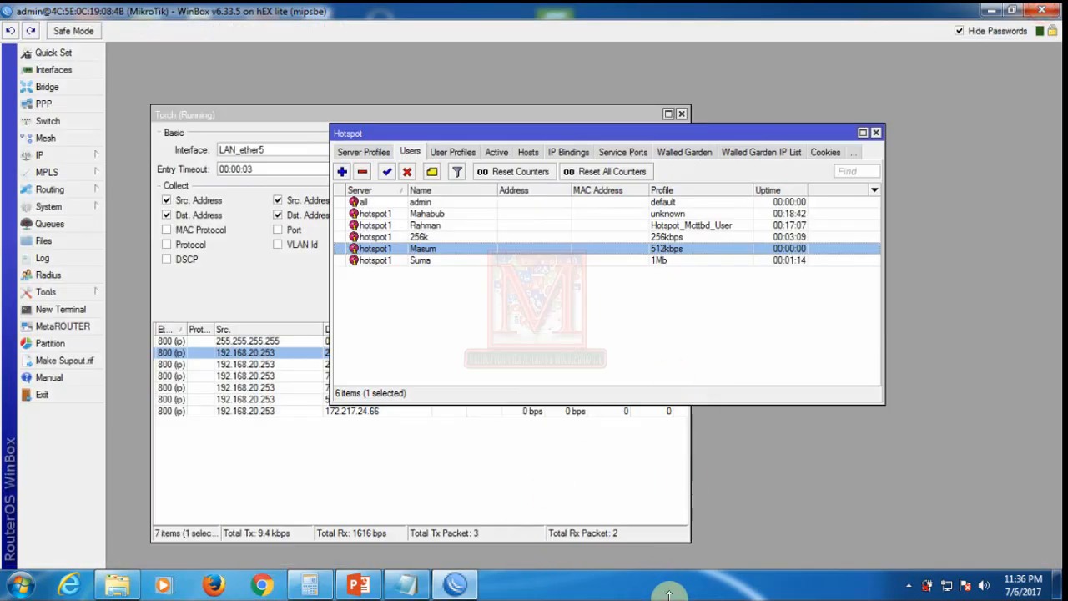
Step: Relaunch Chrome and load the hotspot status page at mcttbd.it
left_click(259, 585)
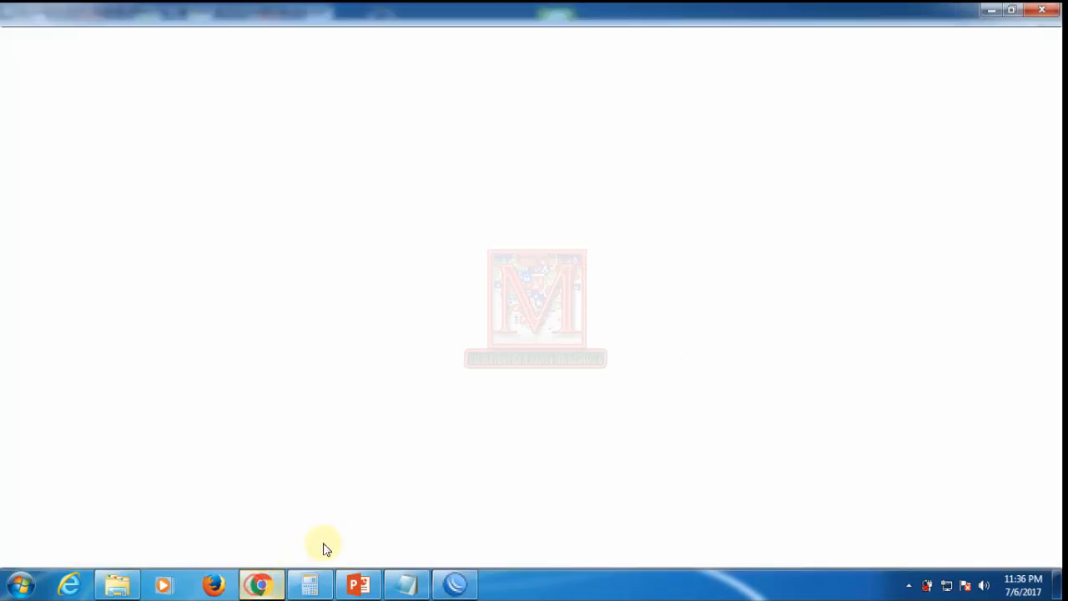
type("mi")
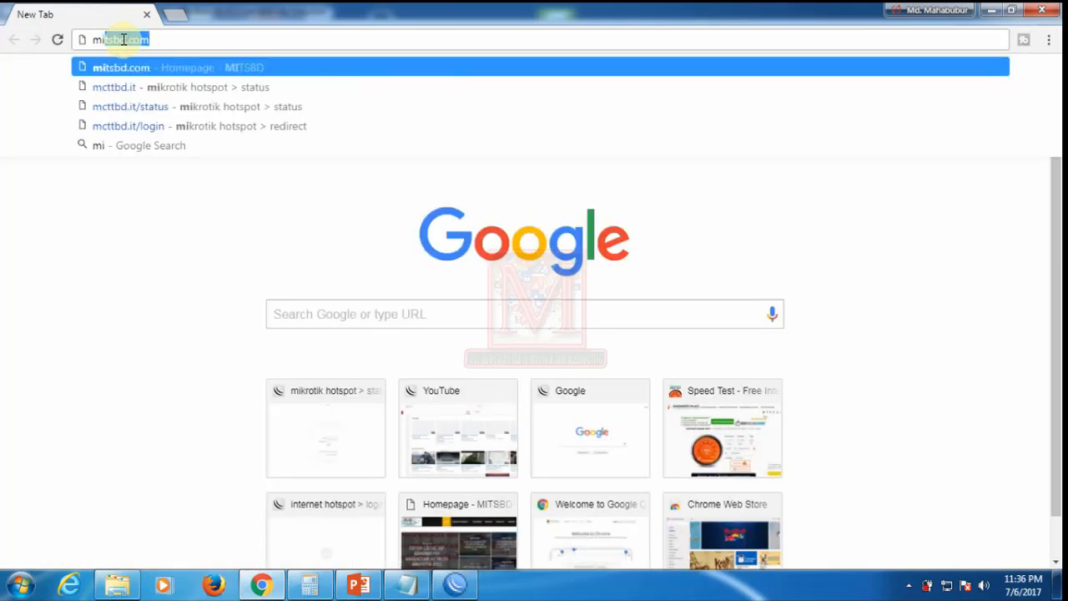
key("BackSpace")
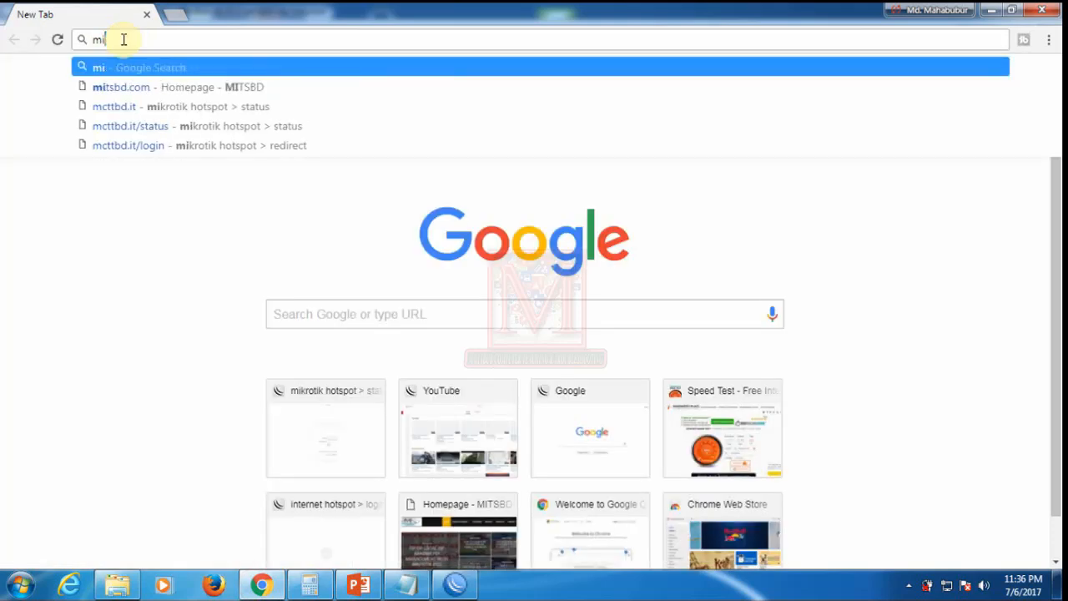
type("c")
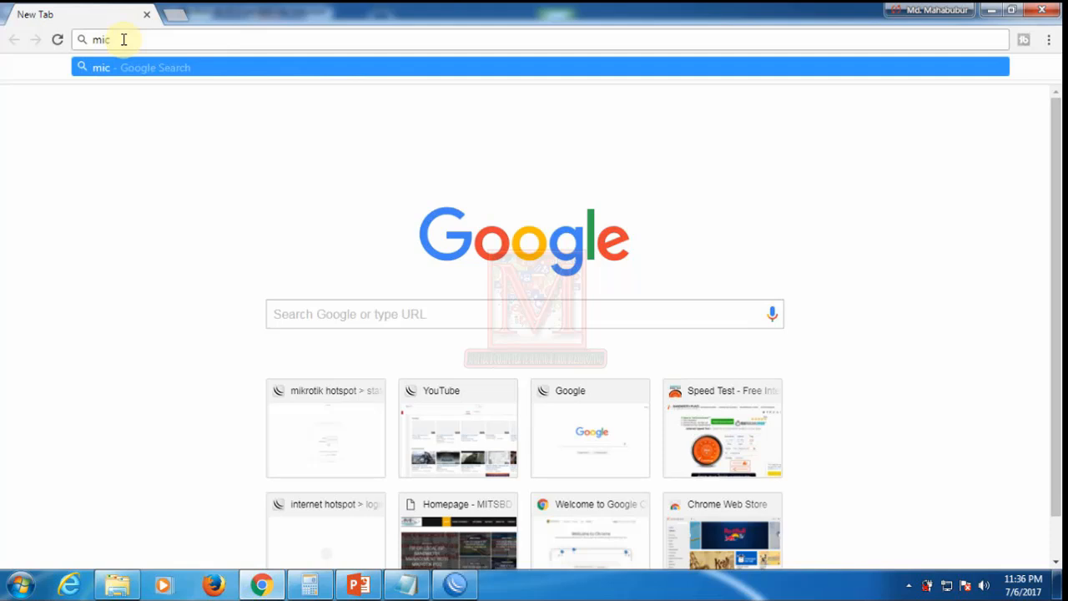
key("BackSpace")
key("BackSpace")
type("cttbd.it")
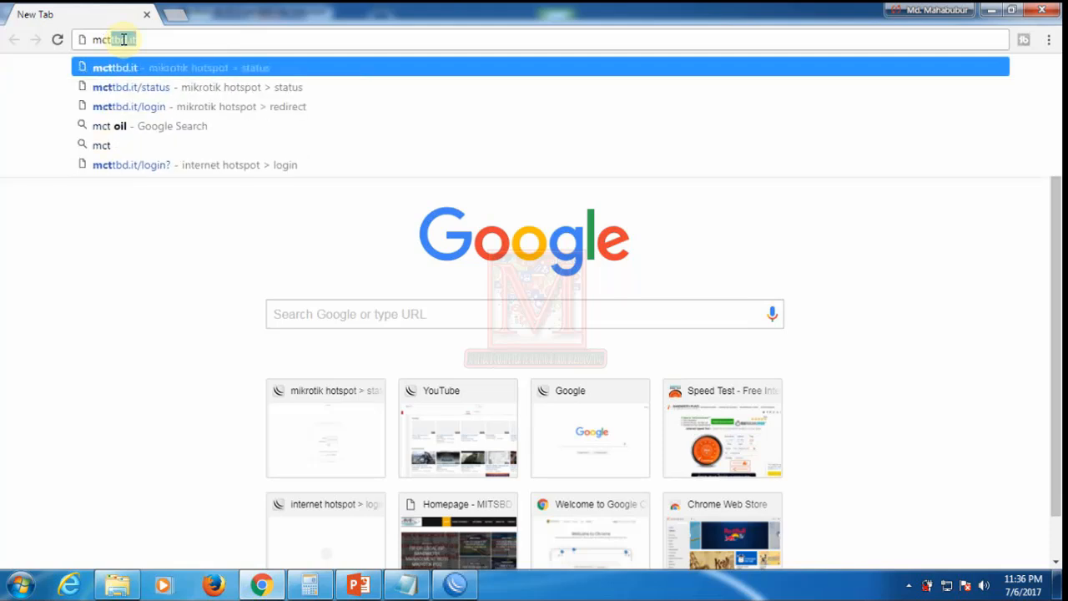
key("Return")
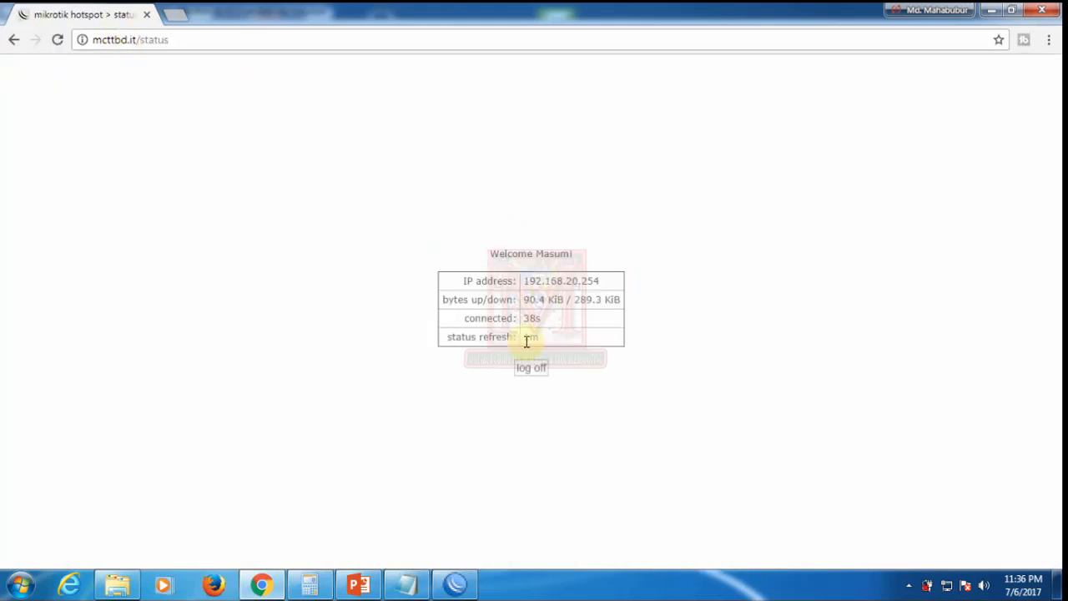
Step: Load bandwidthplace.com's speed test in a second tab
left_click(177, 14)
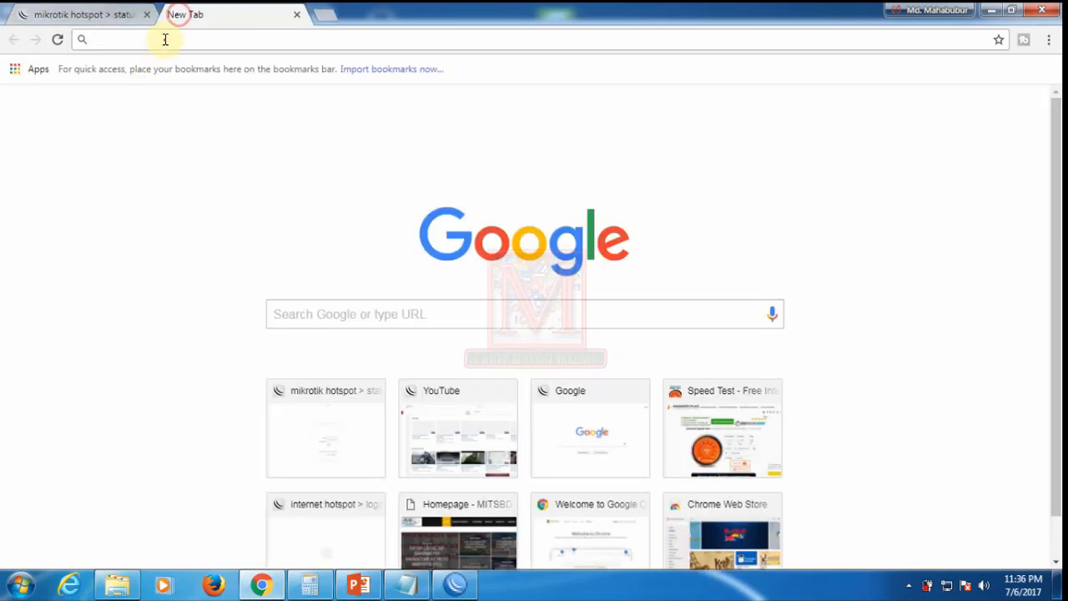
type("b")
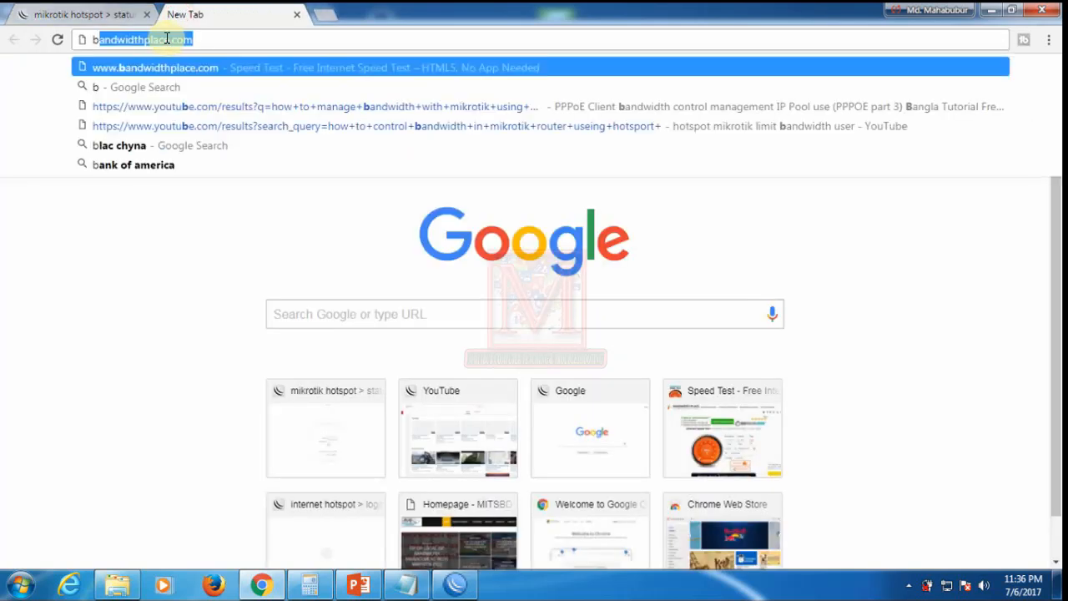
key("Return")
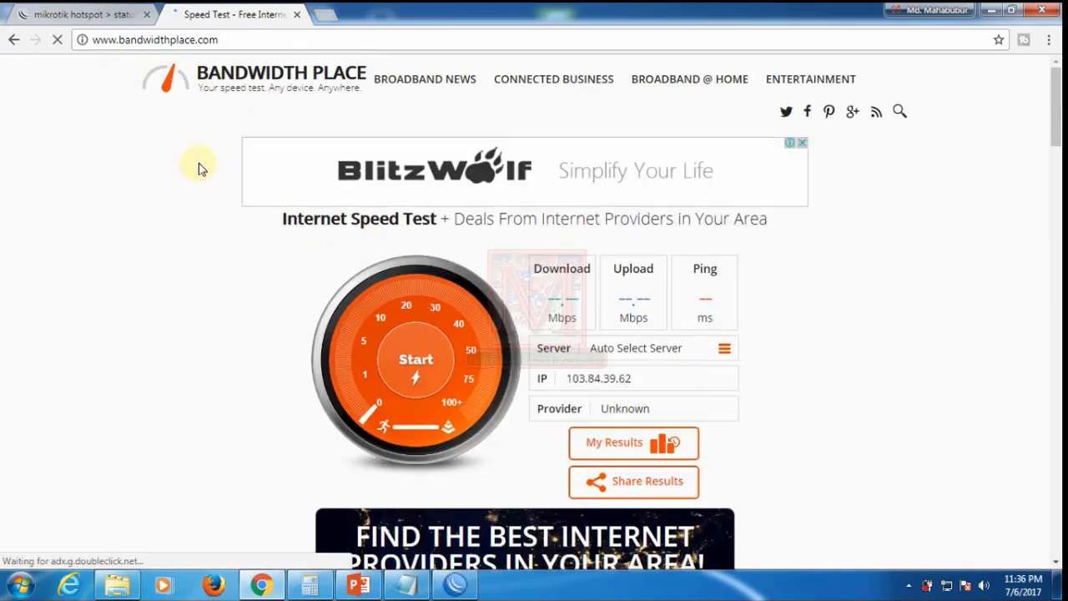
Step: Run the Bandwidth Place speed test: 0.47 Mbps down, 0.46 Mbps up, 82 ms ping
left_click(417, 363)
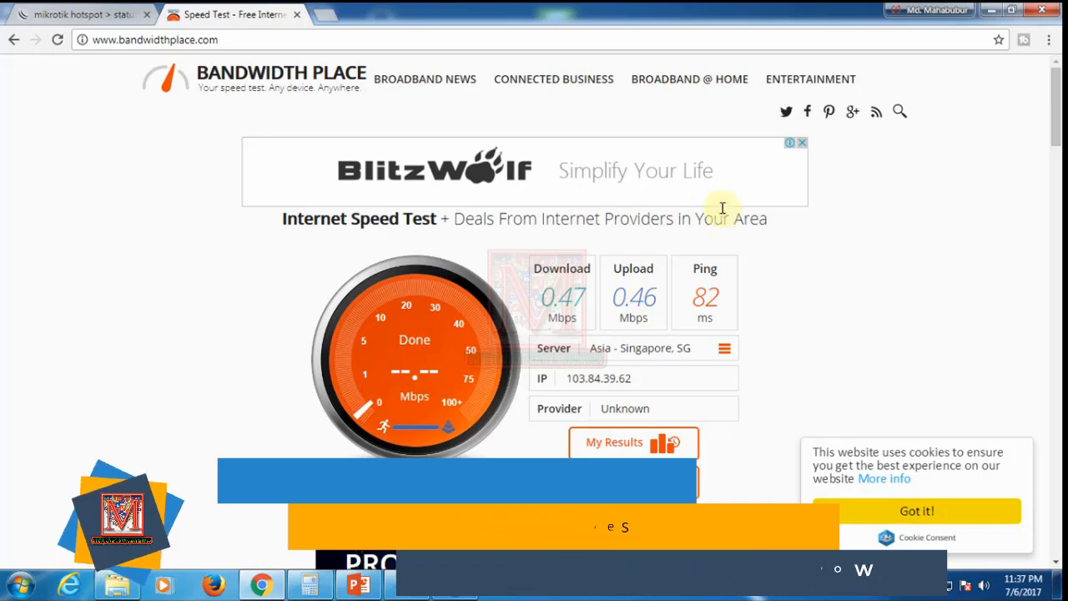
left_click(450, 341)
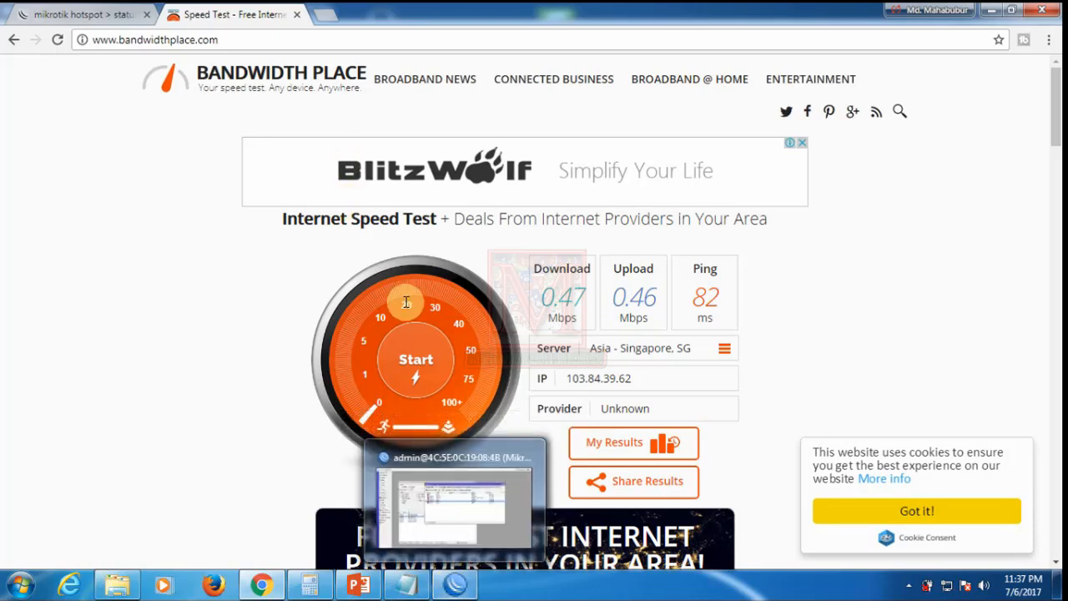
Step: Bring WinBox's Hotspot Users list forward and clear the row selection
left_click(461, 584)
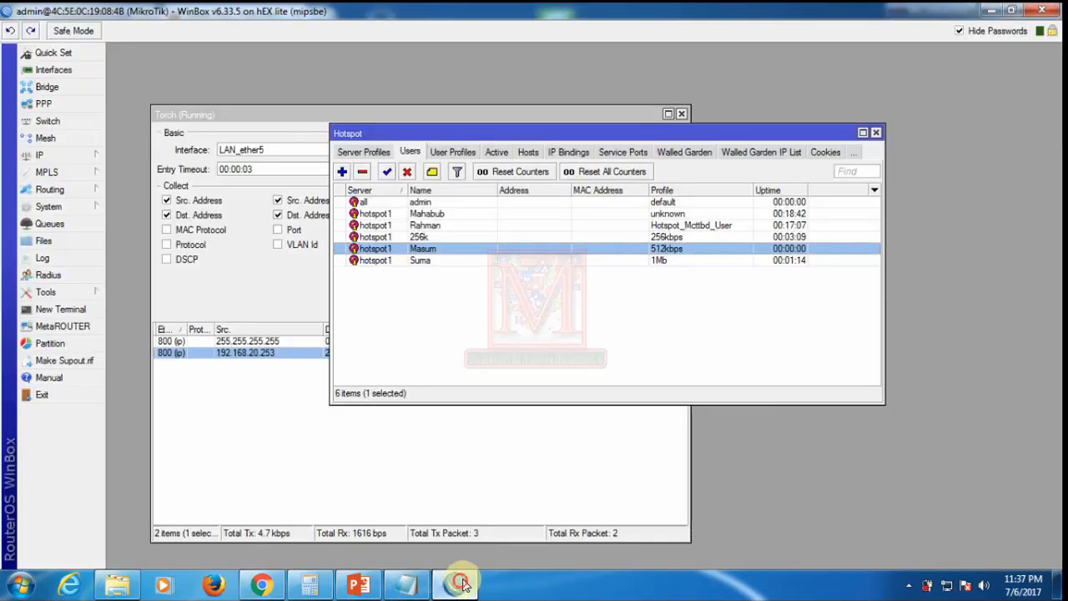
left_click(574, 331)
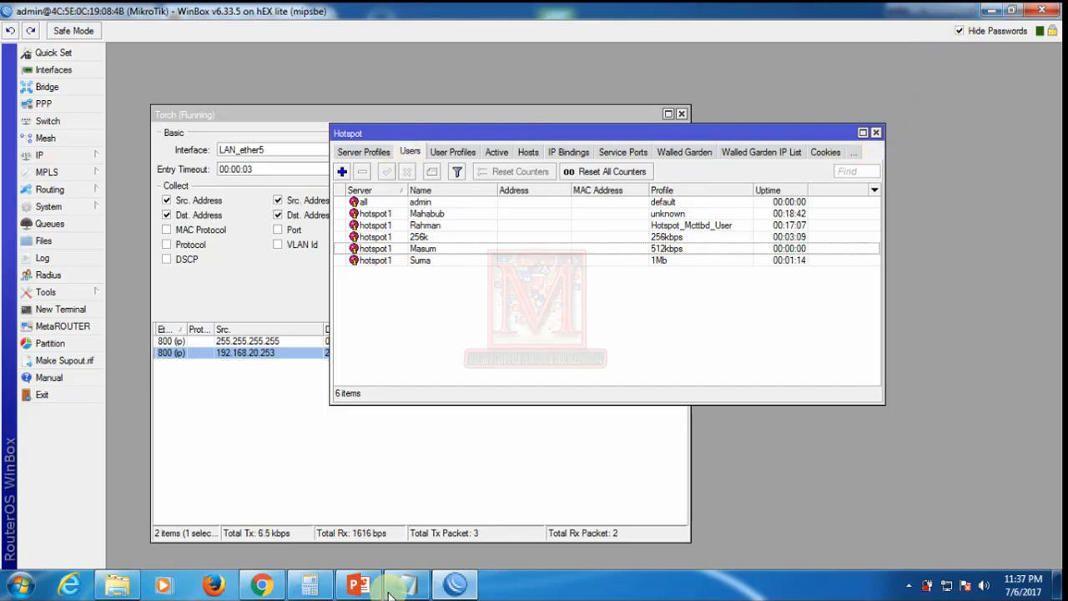
Step: Open mitsbd.com in a third Chrome tab beside the speed test
left_click(267, 584)
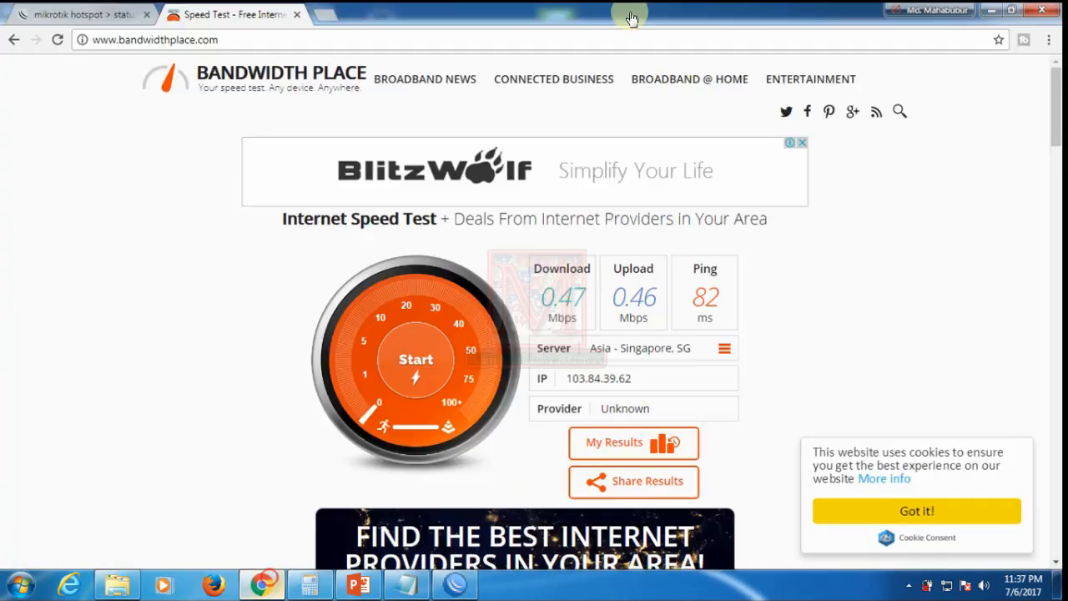
left_click(323, 20)
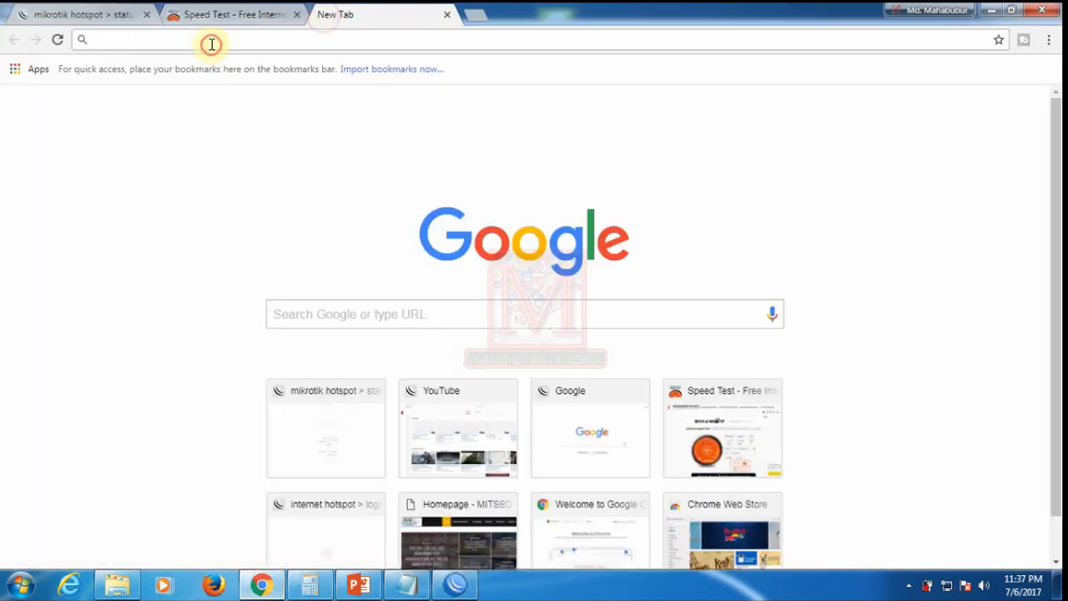
type("mit")
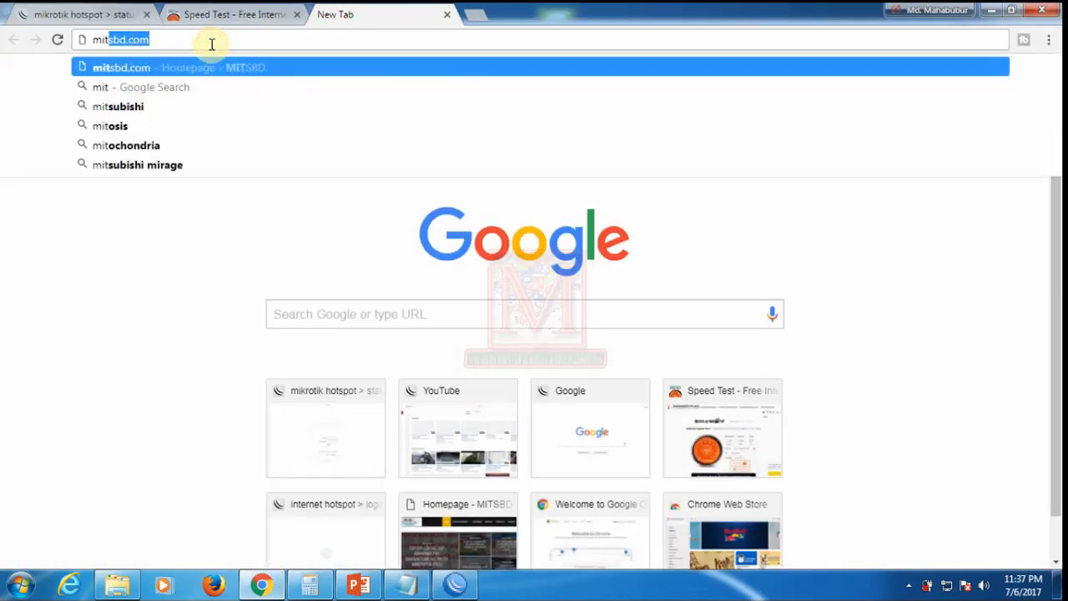
type("sbd")
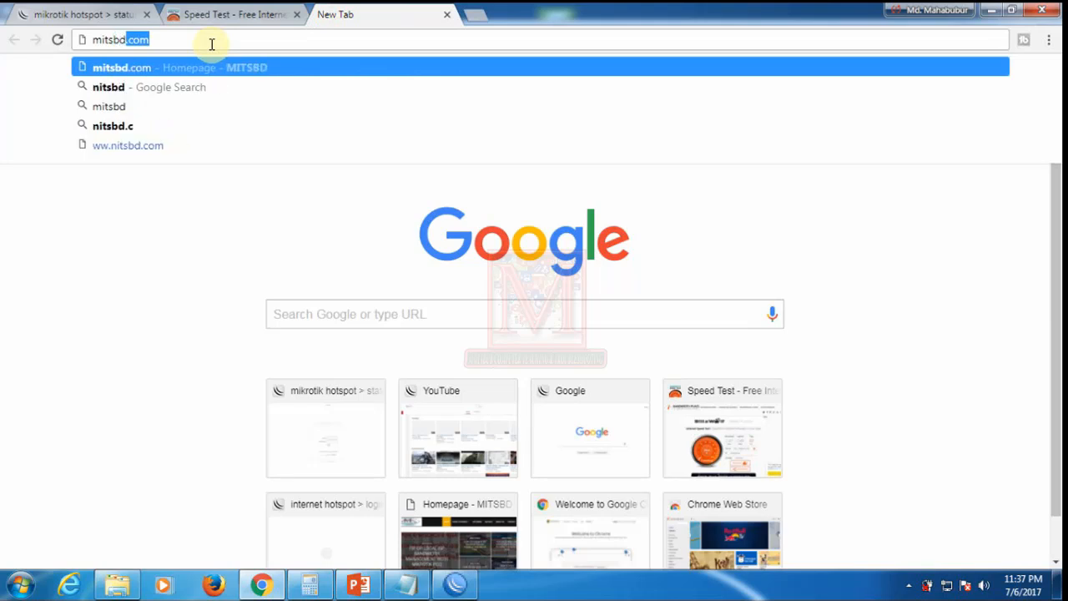
key("Return")
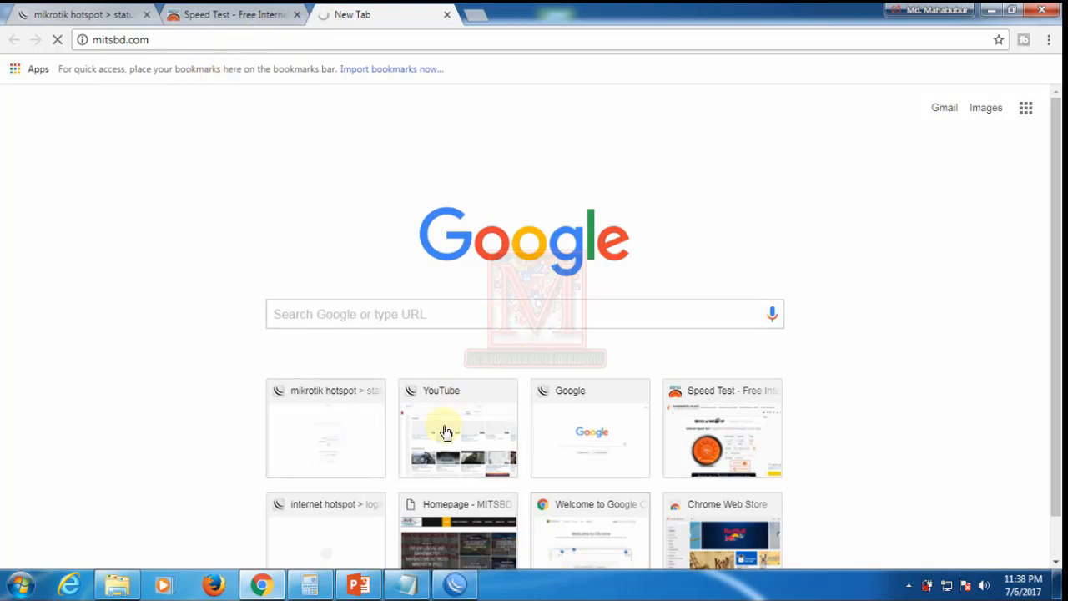
left_click(165, 40)
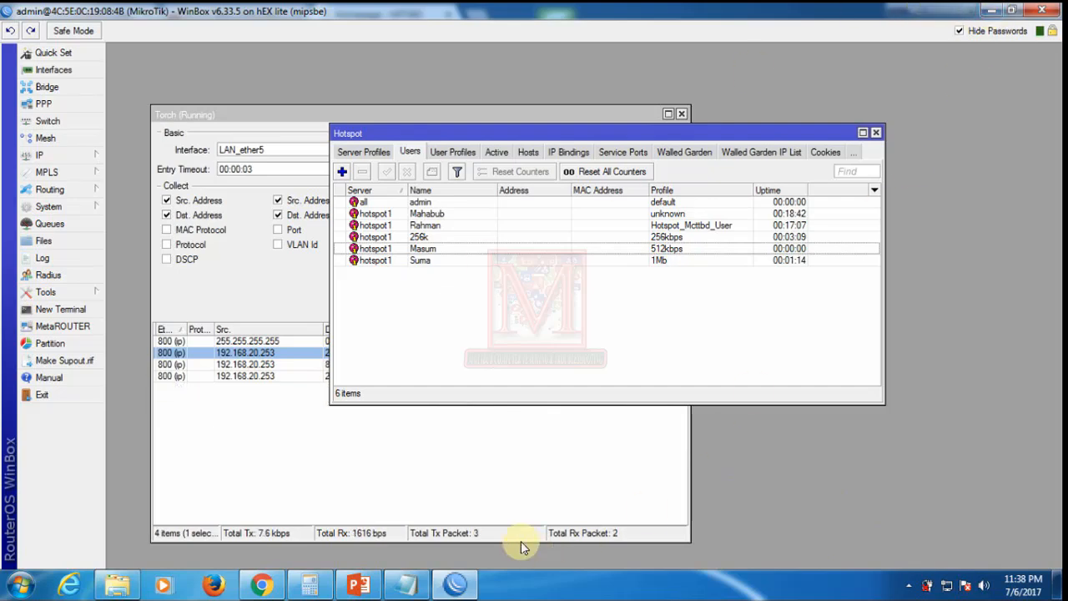
left_click(260, 587)
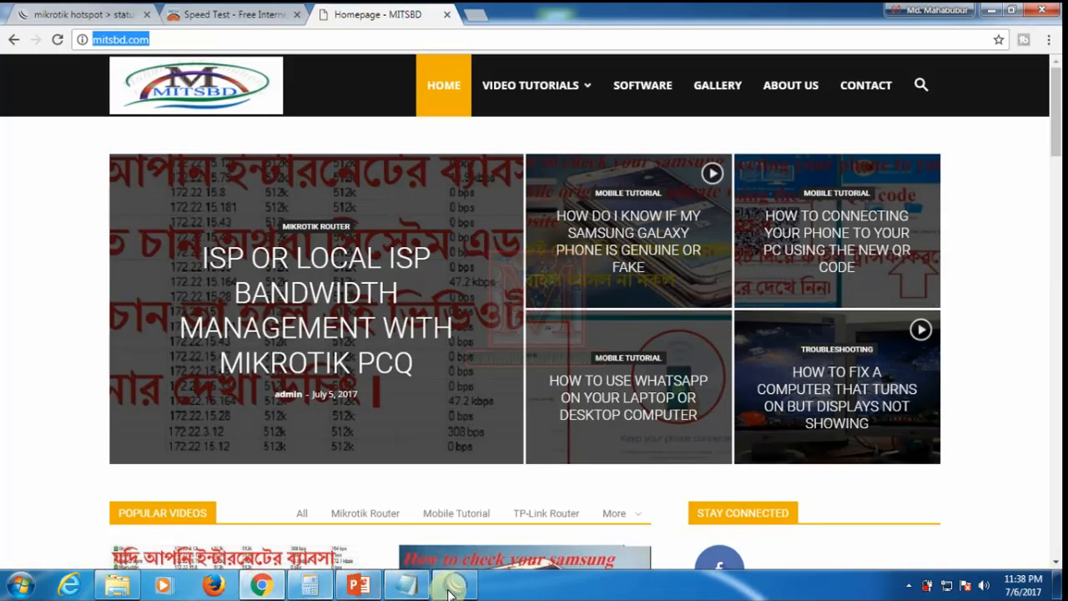